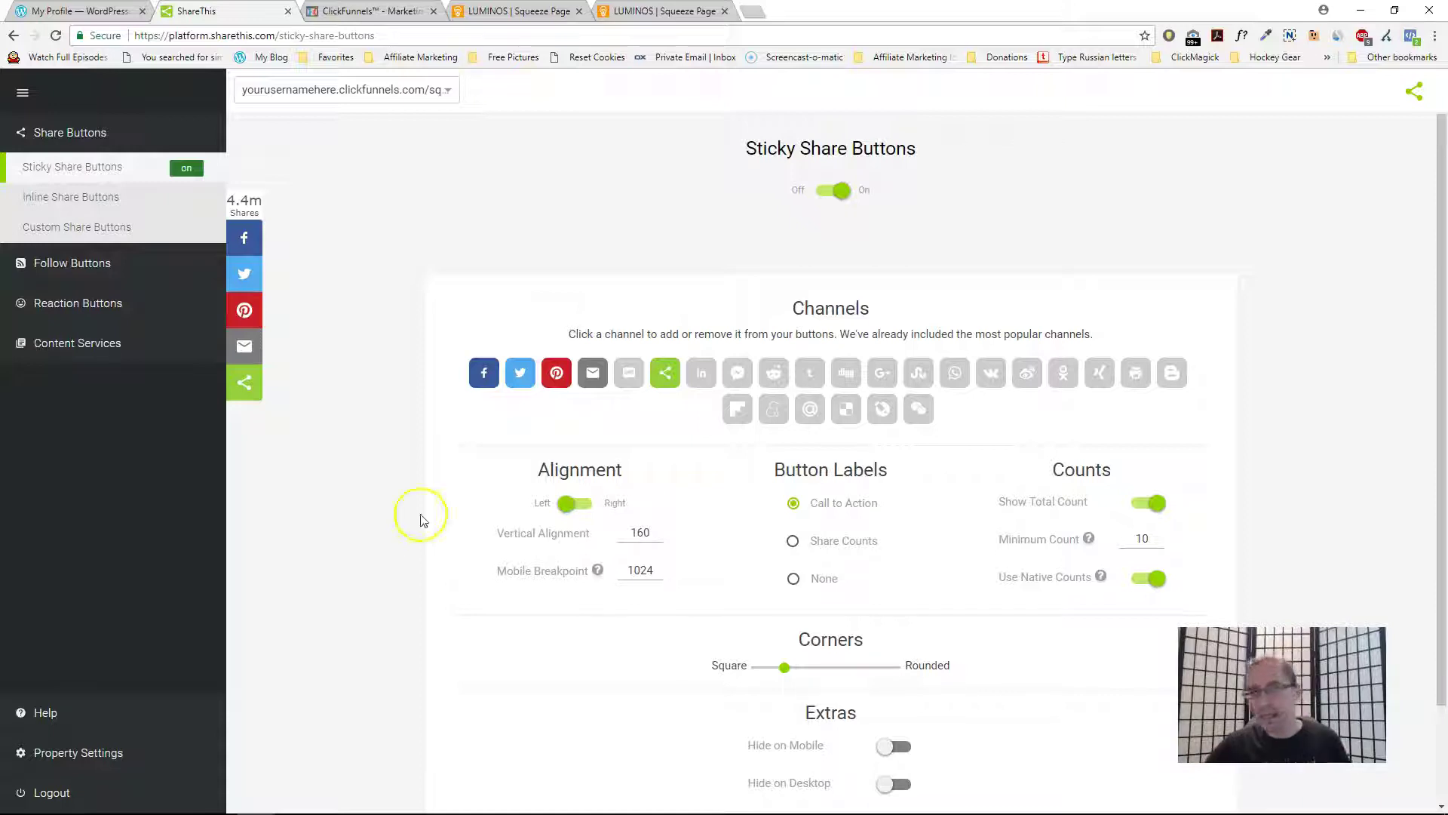
- Switch to the live LUMINOS squeeze page showing the 122-share sticky bar
{"action": "left_click", "coordinate": [519, 11]}
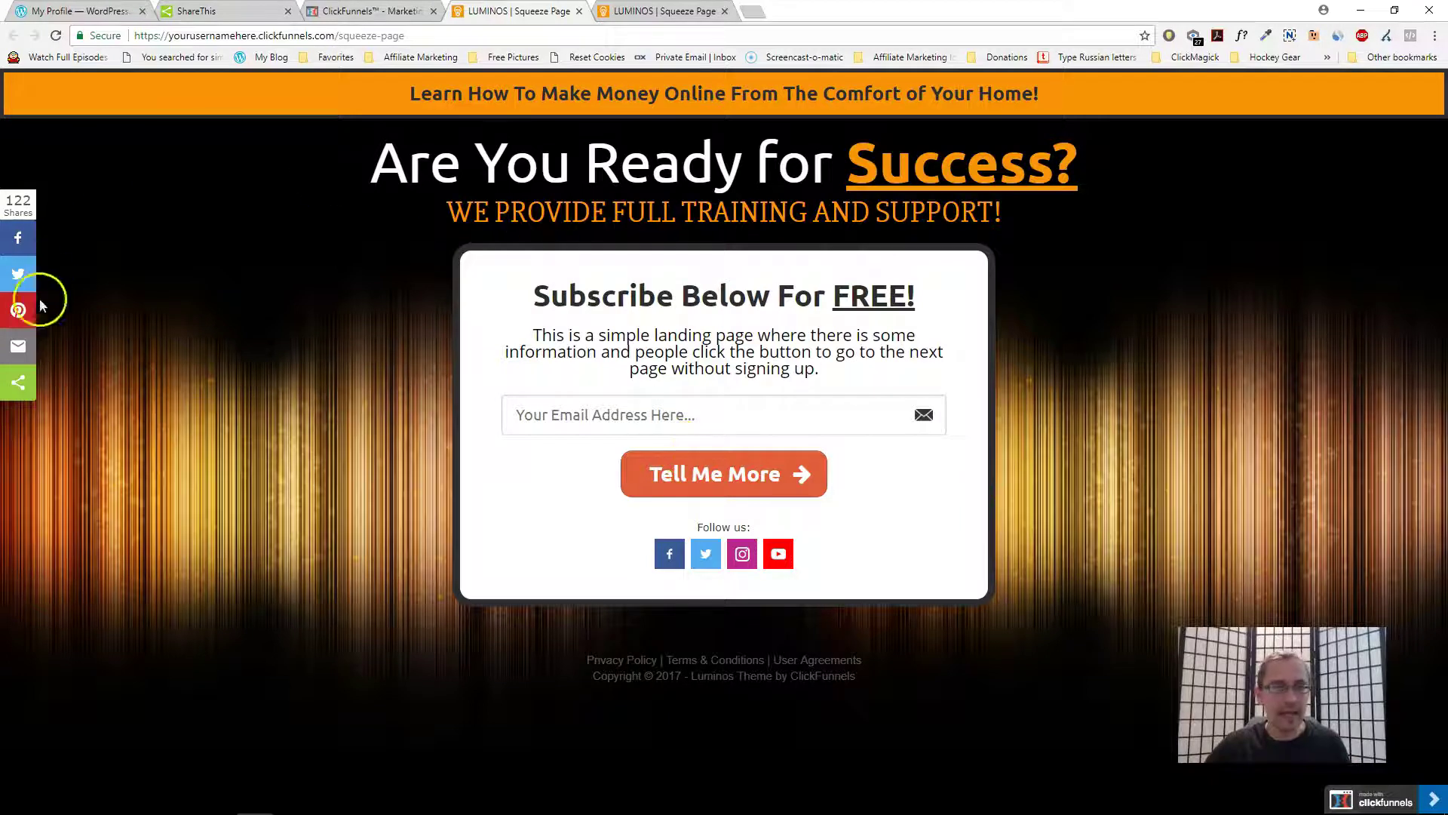
- Inspect the sticky share bar on the live and preview LUMINOS tabs, then return to ShareThis
{"action": "mouse_move", "coordinate": [28, 212]}
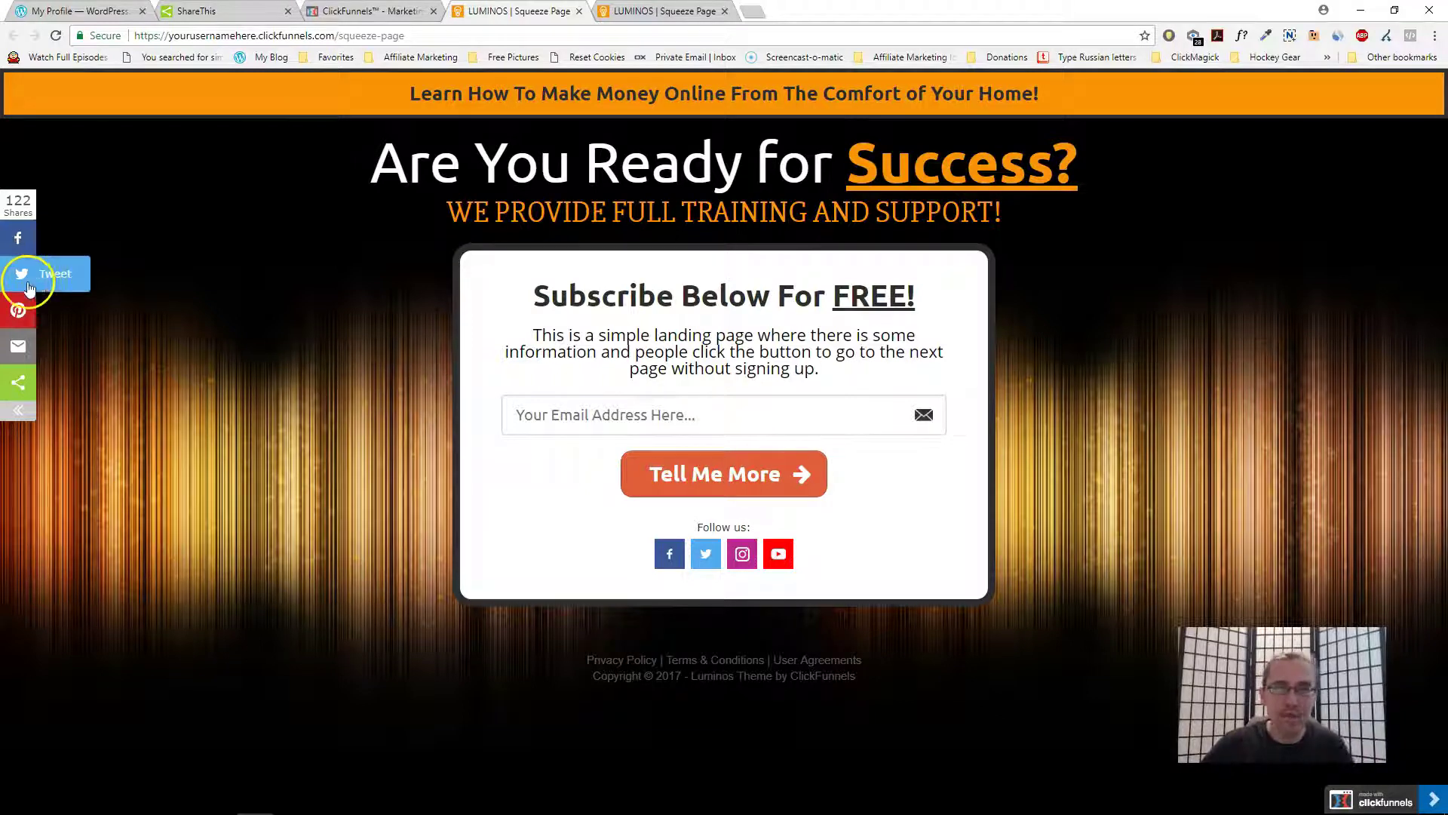
{"action": "left_click", "coordinate": [291, 192]}
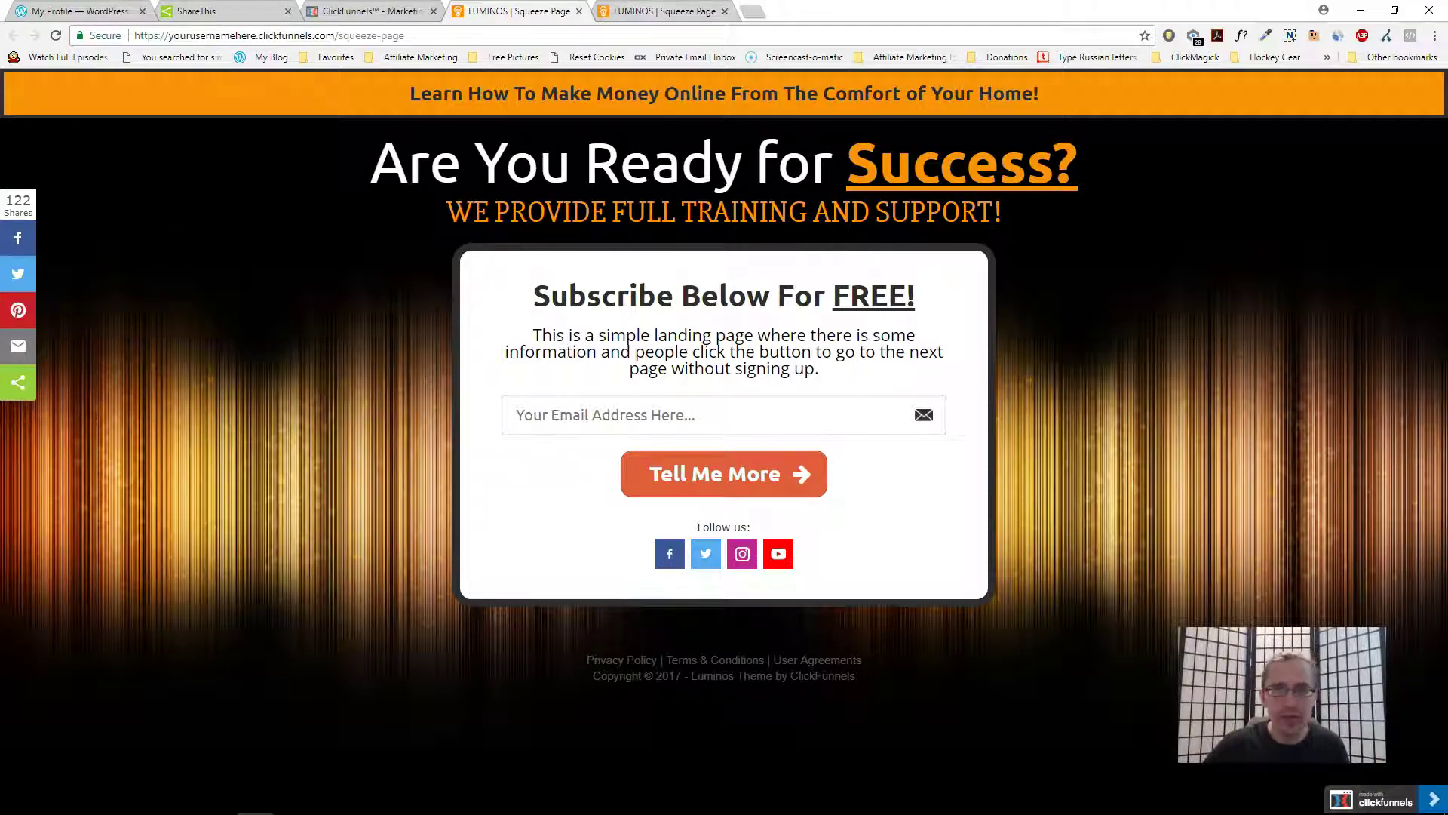
{"action": "left_click", "coordinate": [649, 11]}
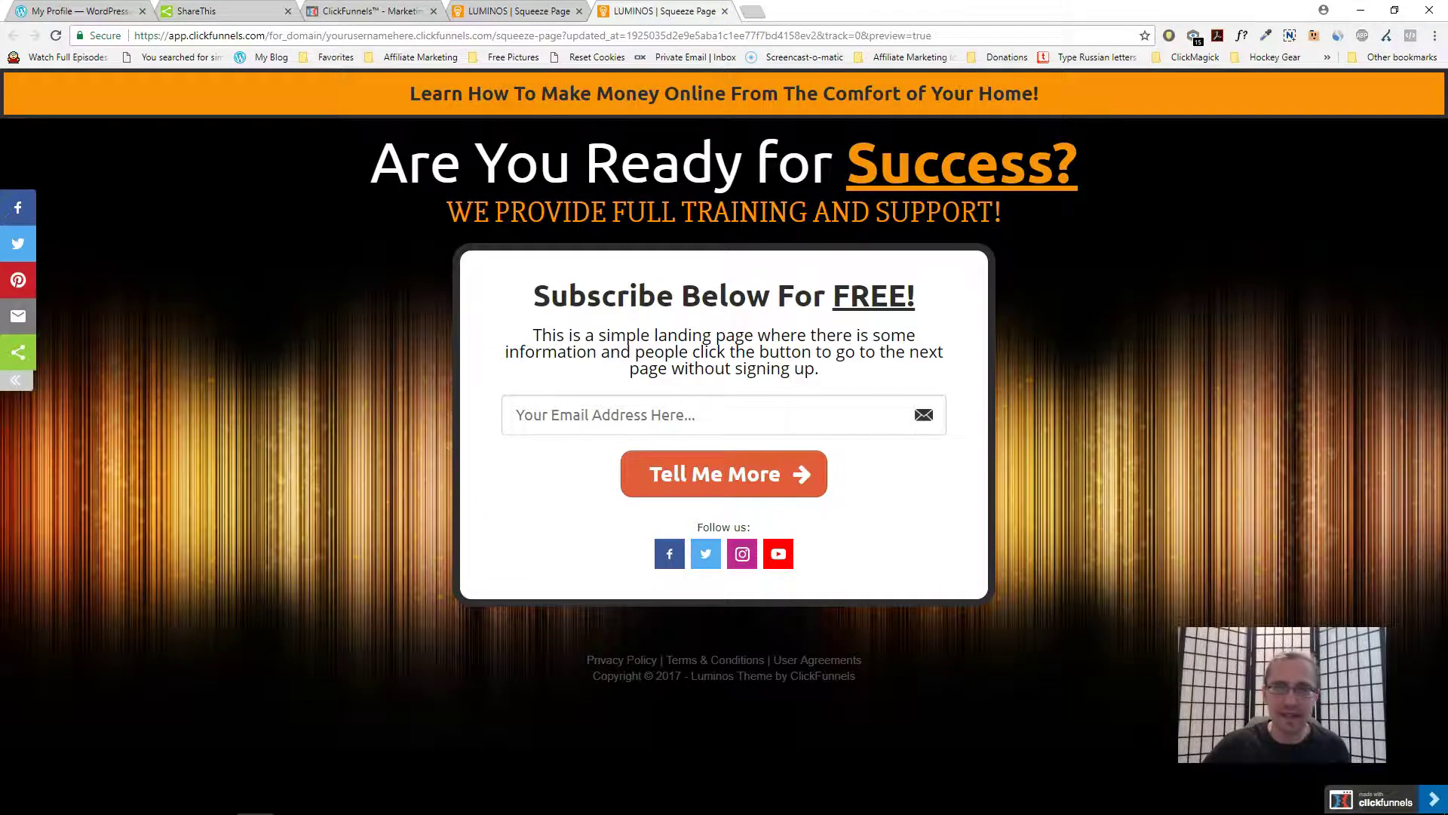
{"action": "left_click", "coordinate": [513, 11]}
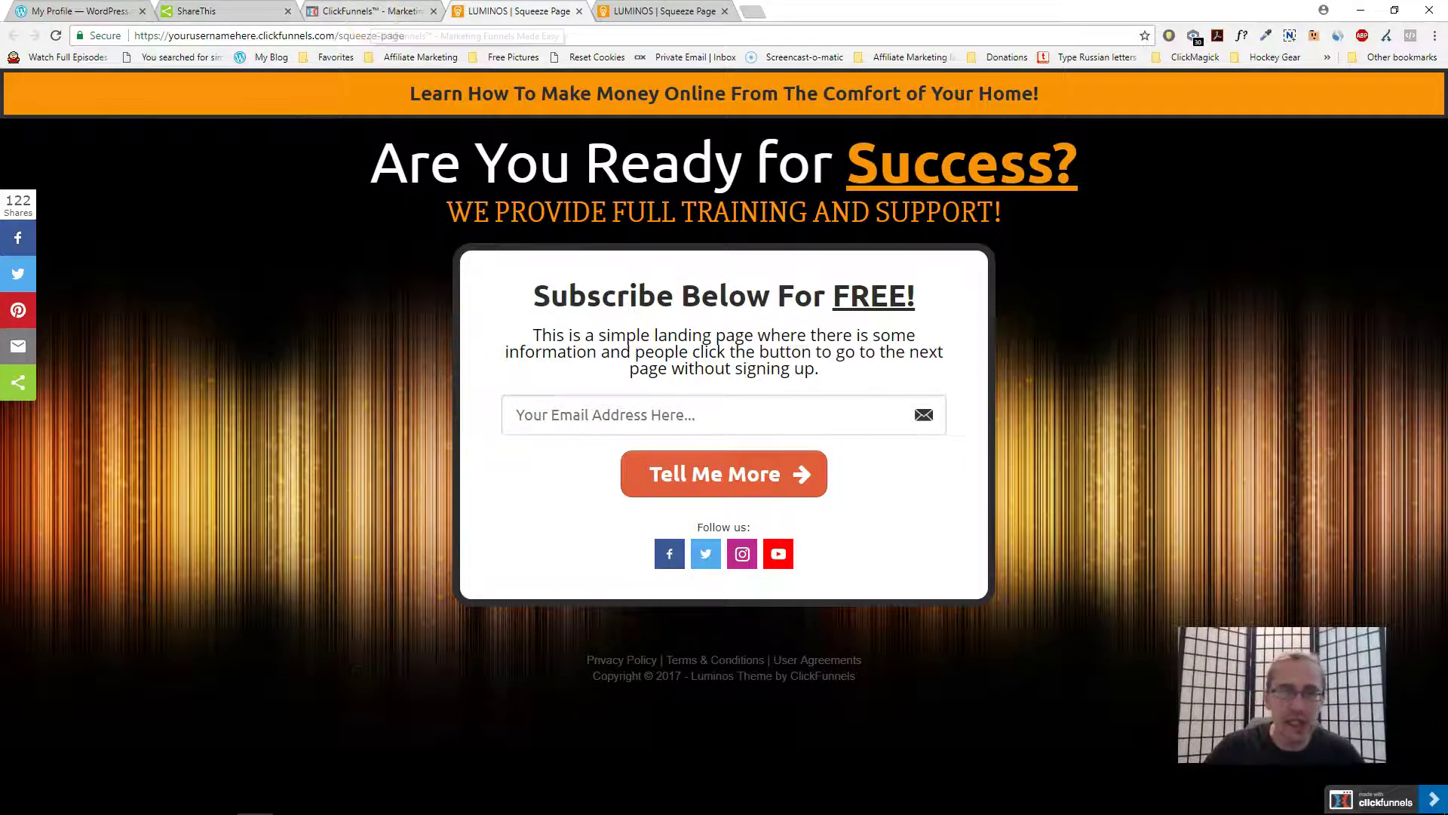
{"action": "left_click", "coordinate": [226, 11]}
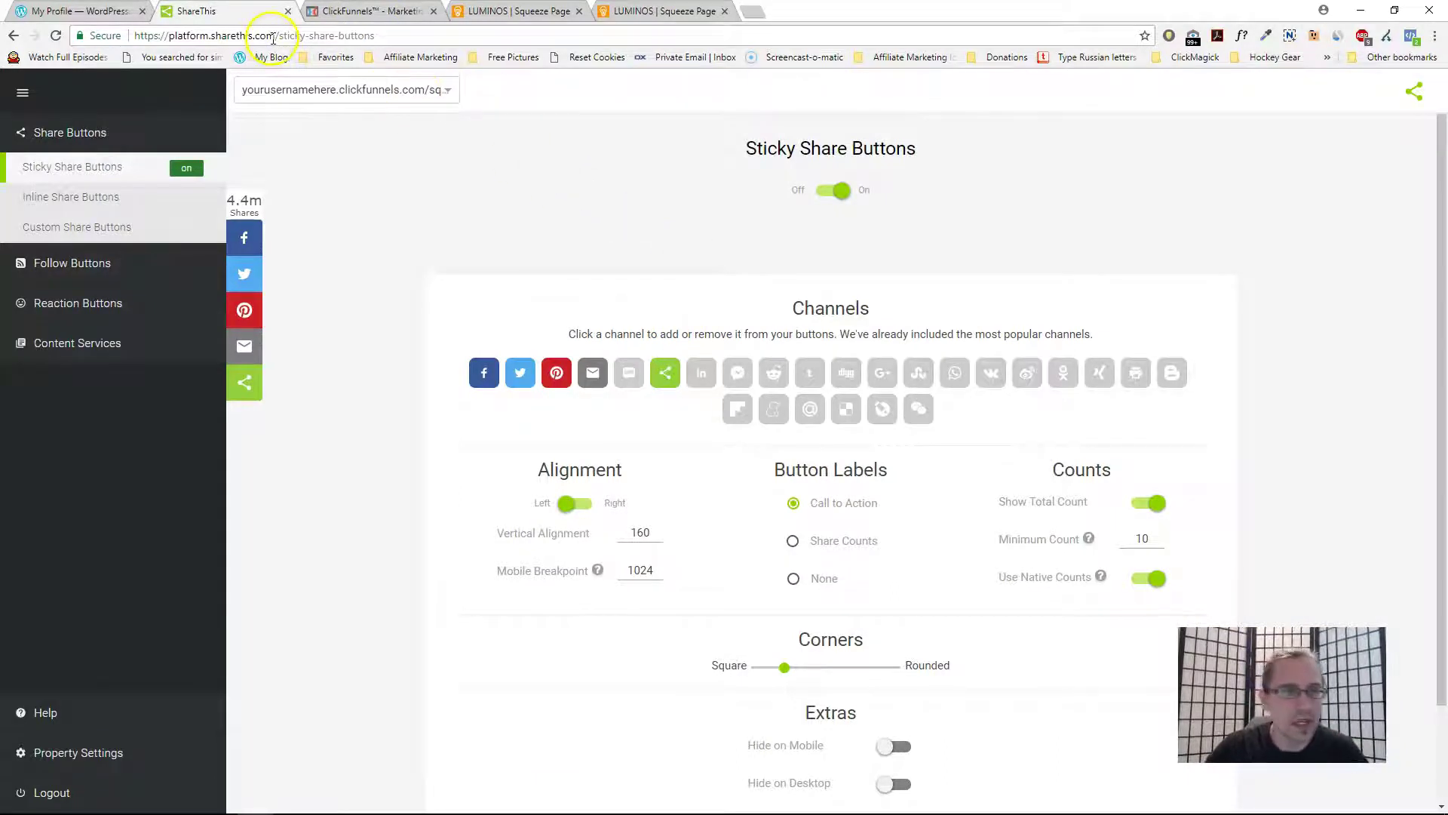
- Browse the ShareThis property list and cancel the Setup New Property dialog without adding one
{"action": "left_click_drag", "start_coordinate": [273, 37], "coordinate": [113, 37]}
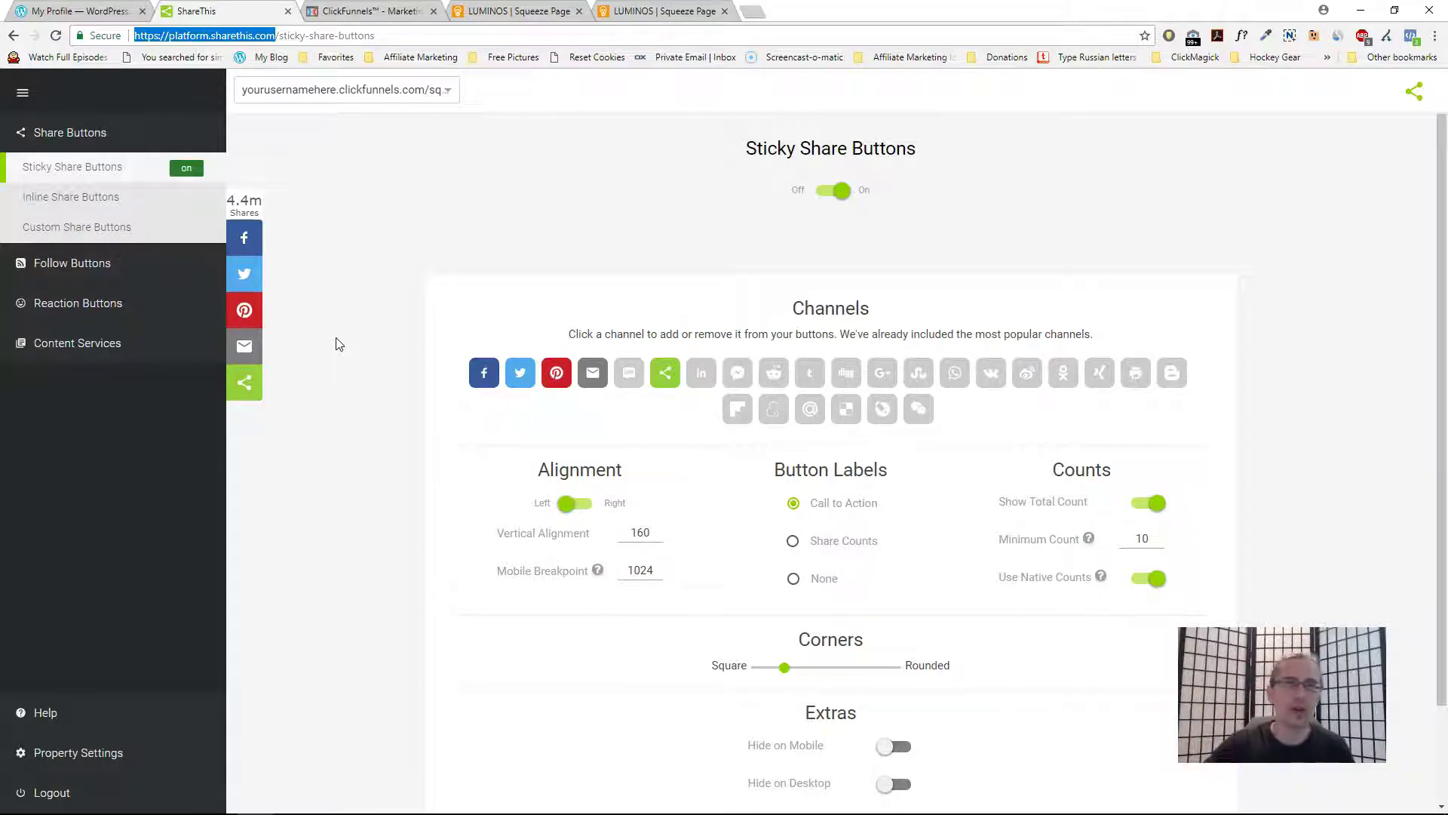
{"action": "left_click", "coordinate": [359, 91]}
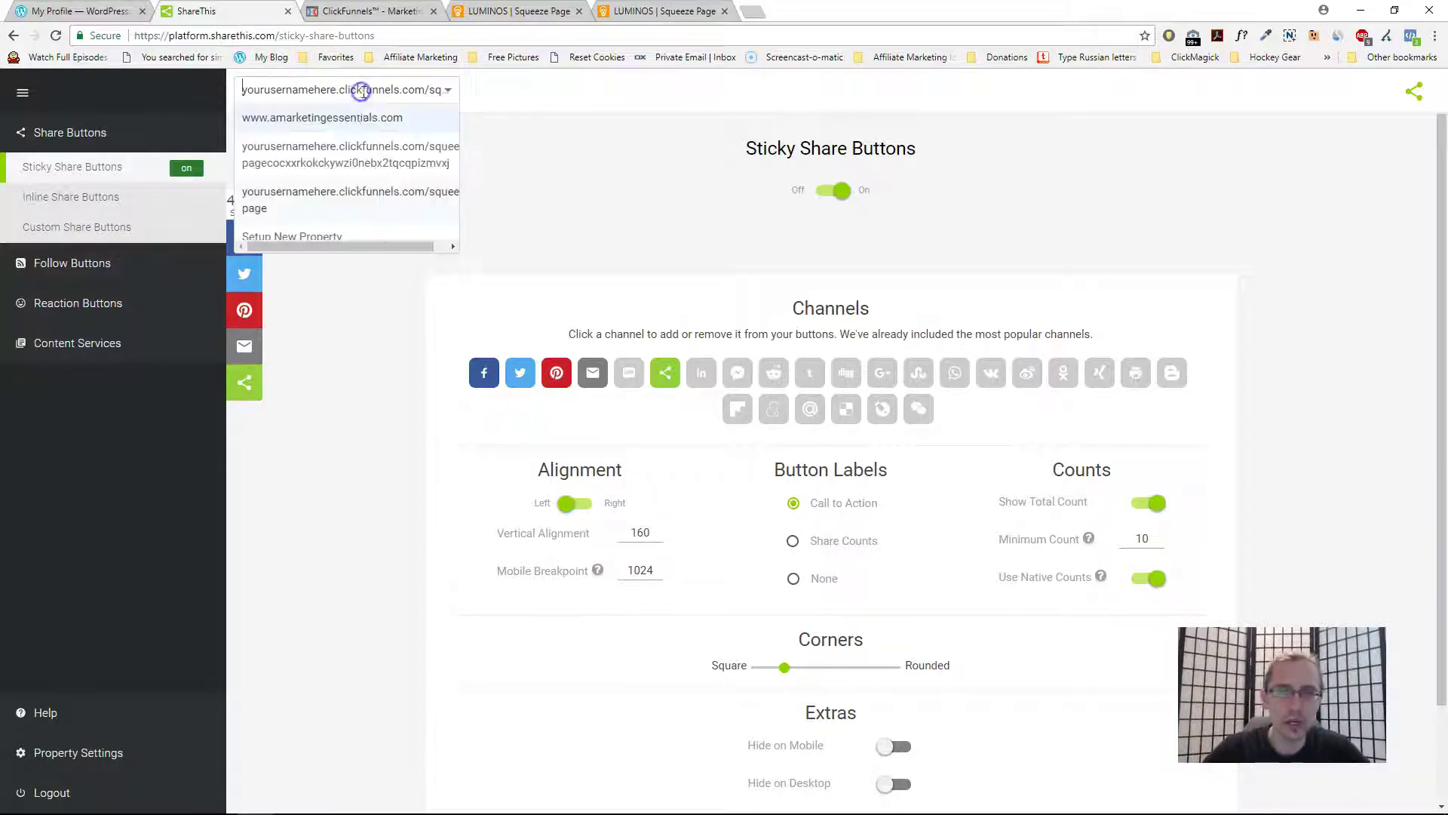
{"action": "left_click", "coordinate": [304, 229]}
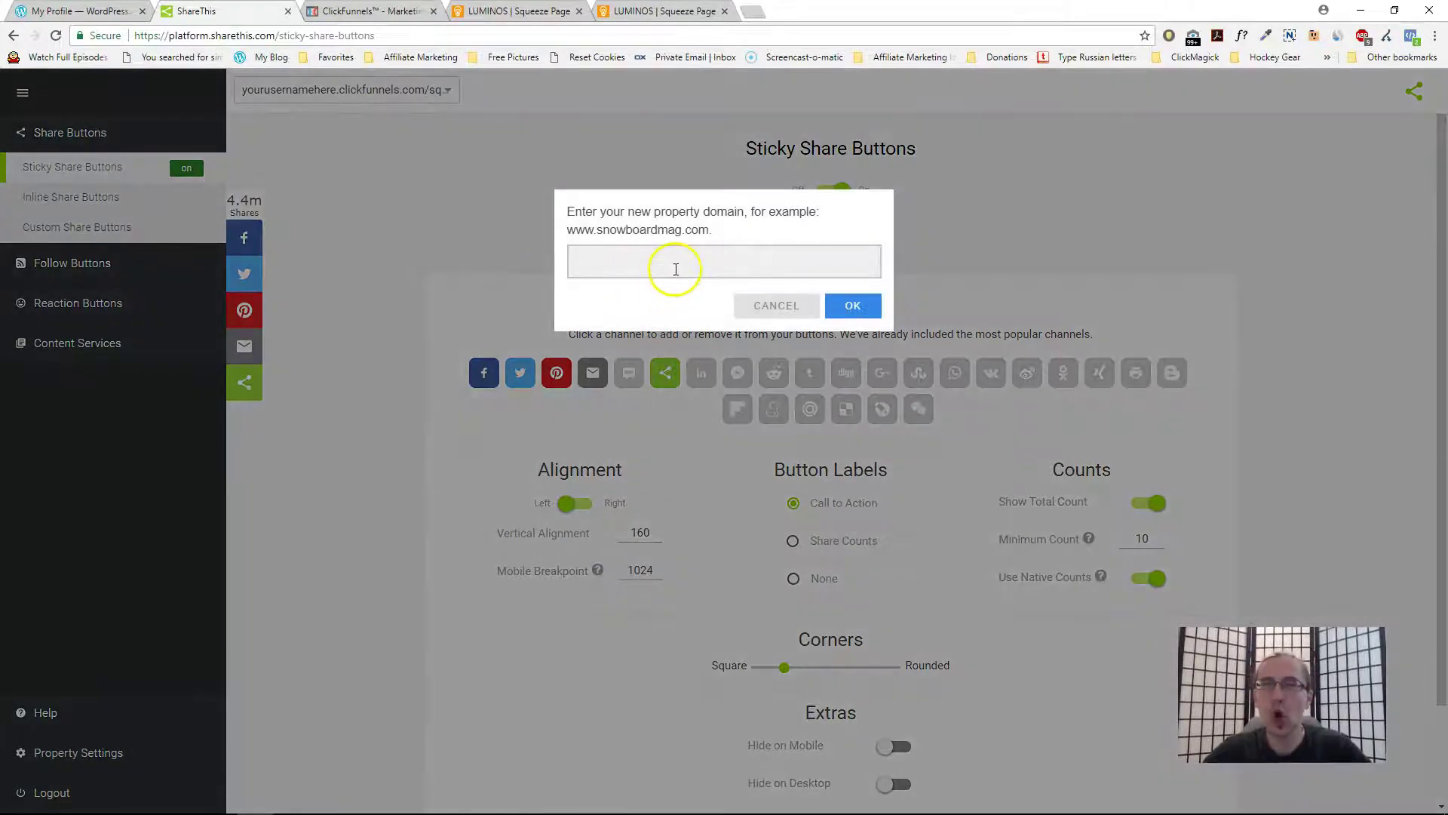
{"action": "left_click", "coordinate": [771, 309]}
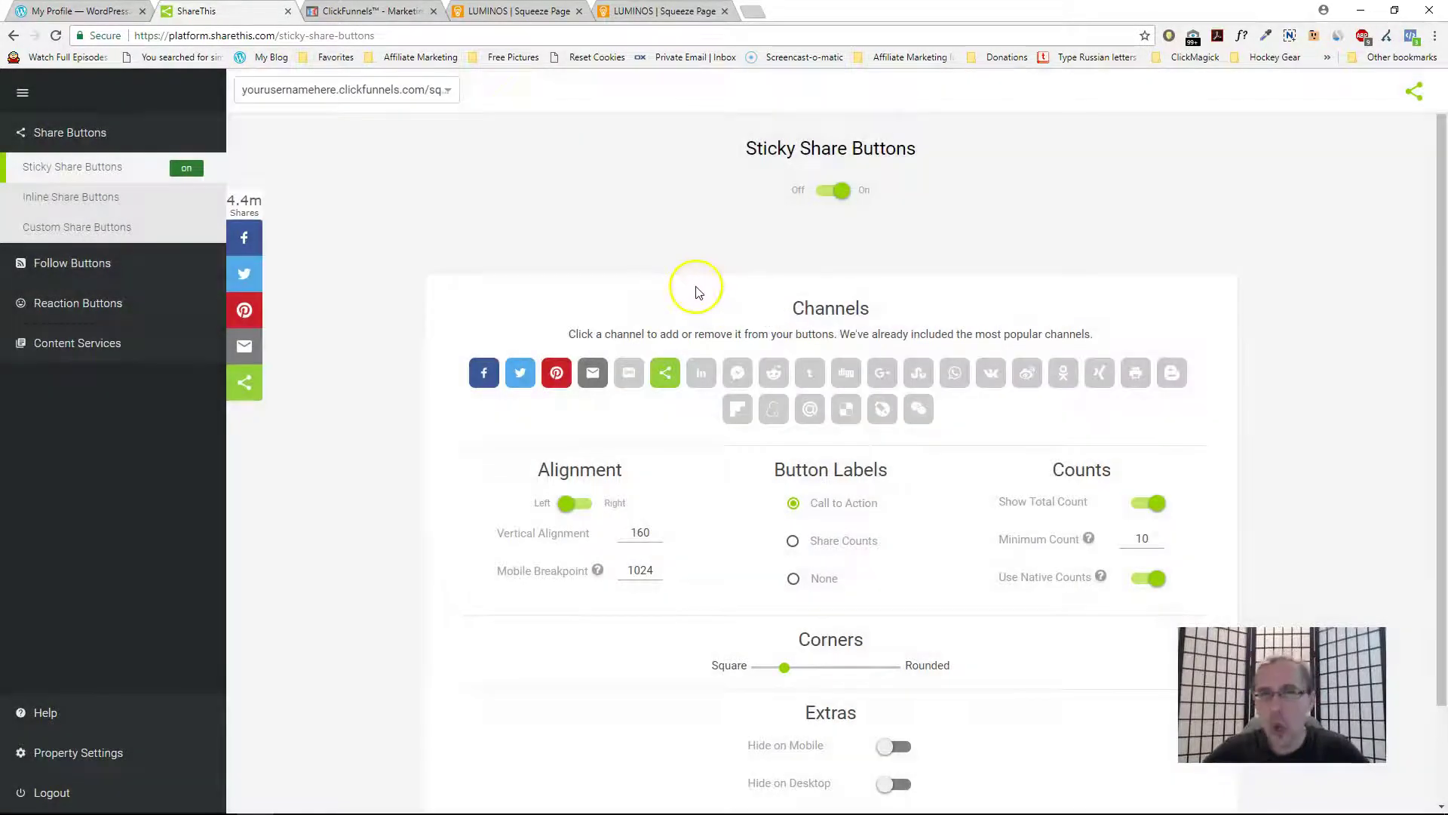
- Open the live squeeze page from the ClickFunnels funnel step and inspect its address
{"action": "key", "text": "ctrl+Tab"}
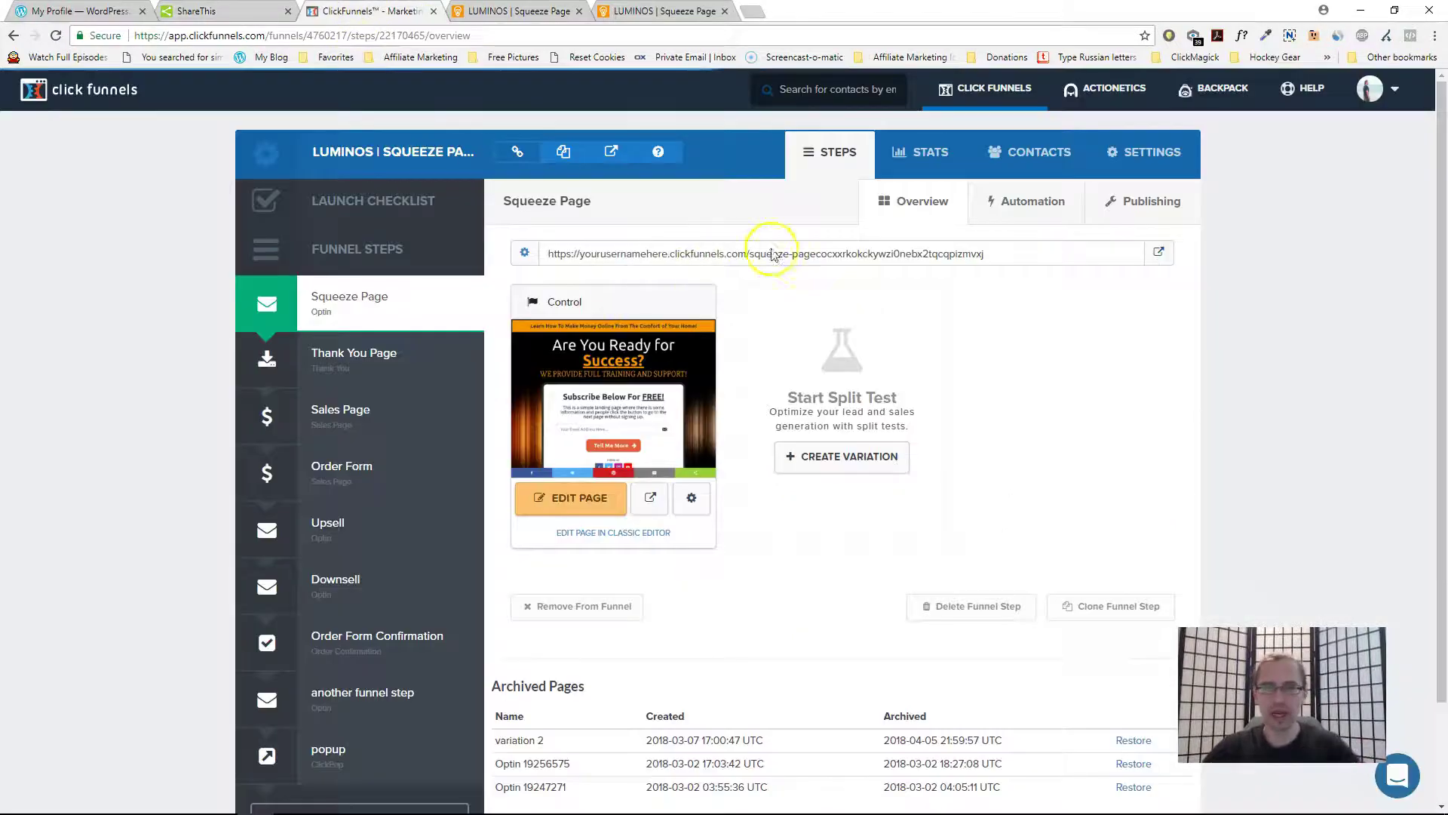
{"action": "left_click", "coordinate": [1159, 255]}
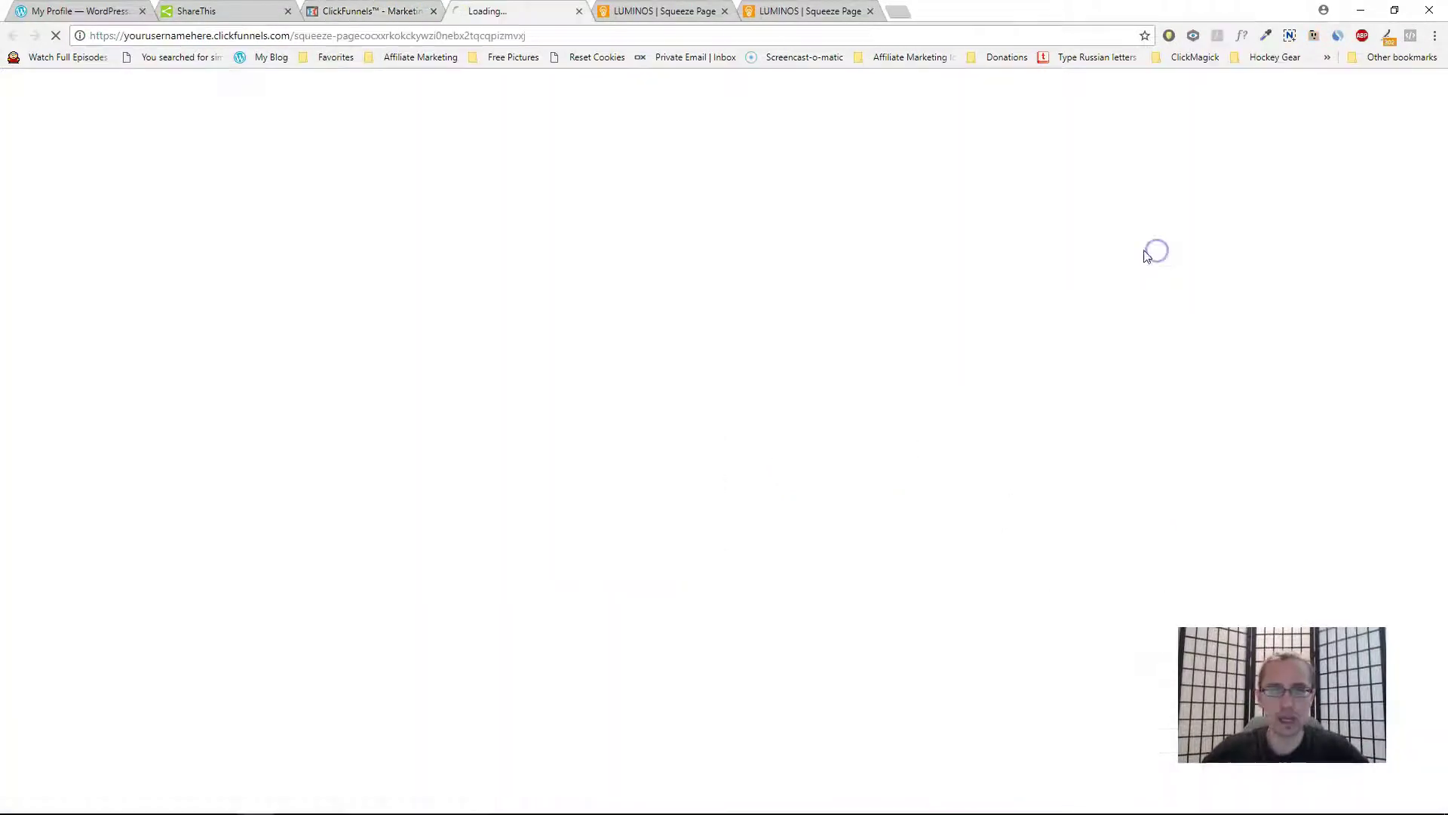
{"action": "left_click", "coordinate": [417, 34]}
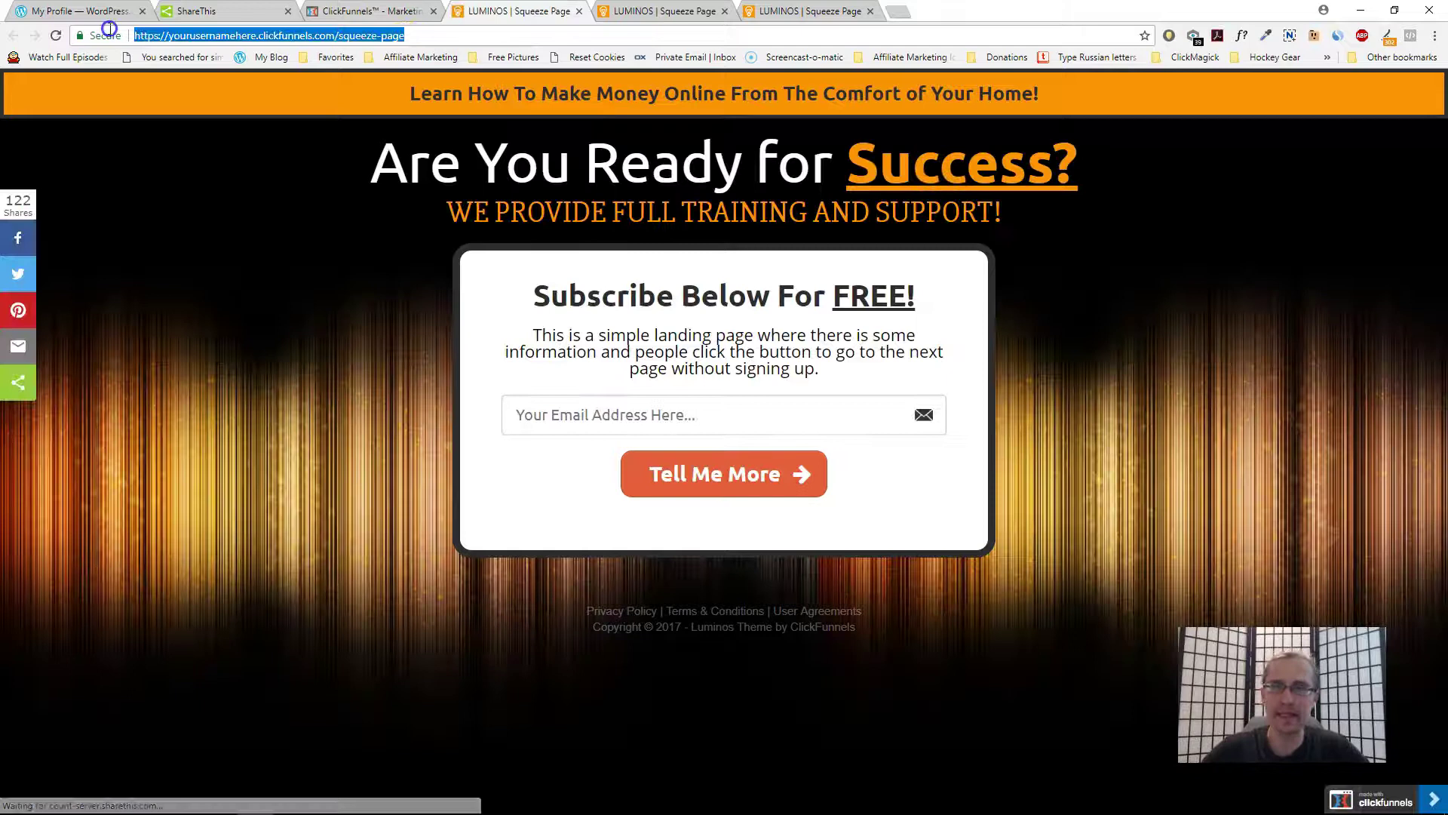
{"action": "mouse_move", "coordinate": [336, 35]}
{"action": "left_mouse_down"}
{"action": "mouse_move", "coordinate": [166, 33]}
{"action": "mouse_move", "coordinate": [344, 32]}
{"action": "left_mouse_up"}
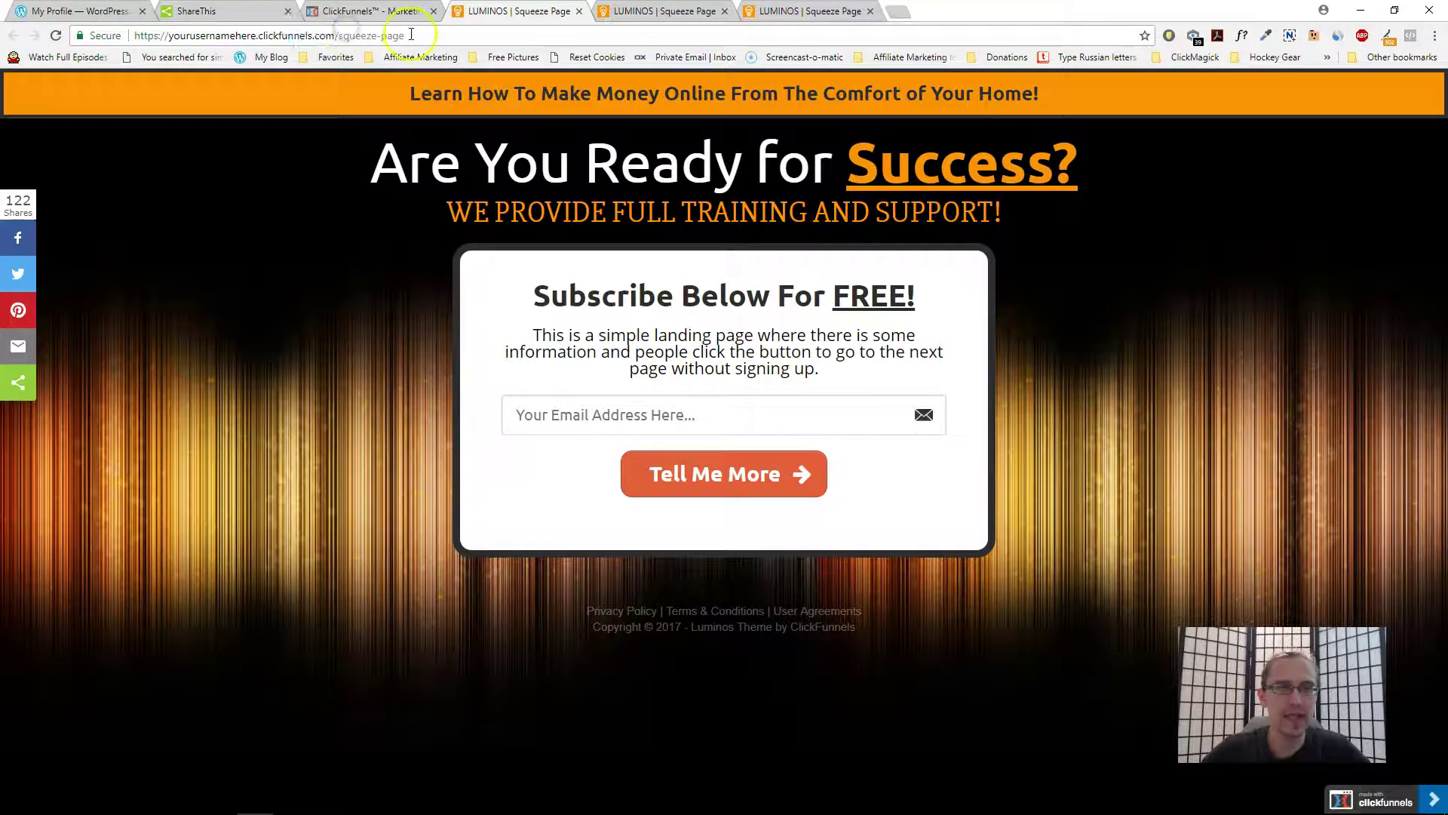
{"action": "left_click", "coordinate": [579, 12]}
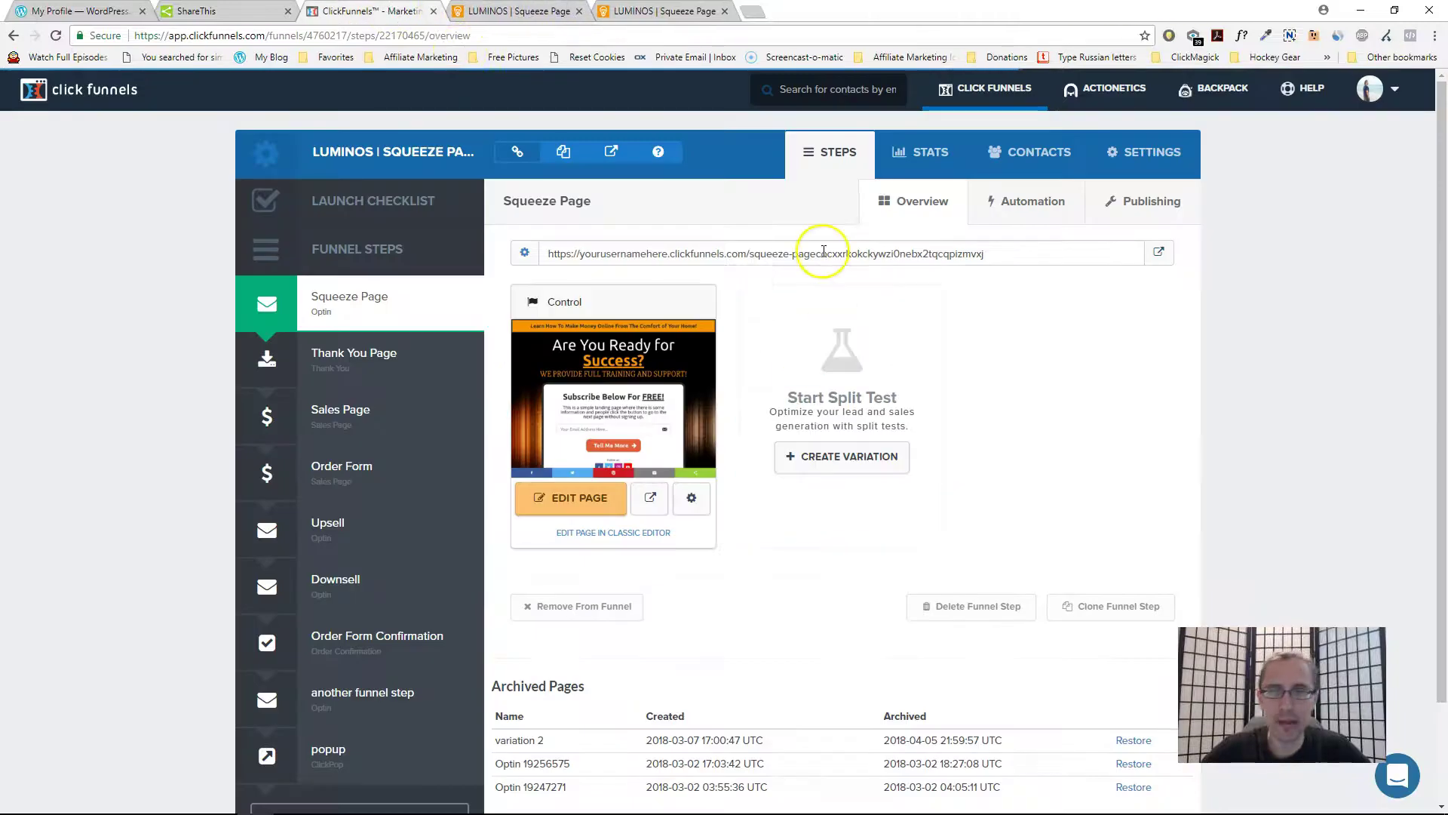
- Reopen the live squeeze page from its URL, close it, and go back to ShareThis
{"action": "left_click_drag", "start_coordinate": [817, 252], "coordinate": [576, 240]}
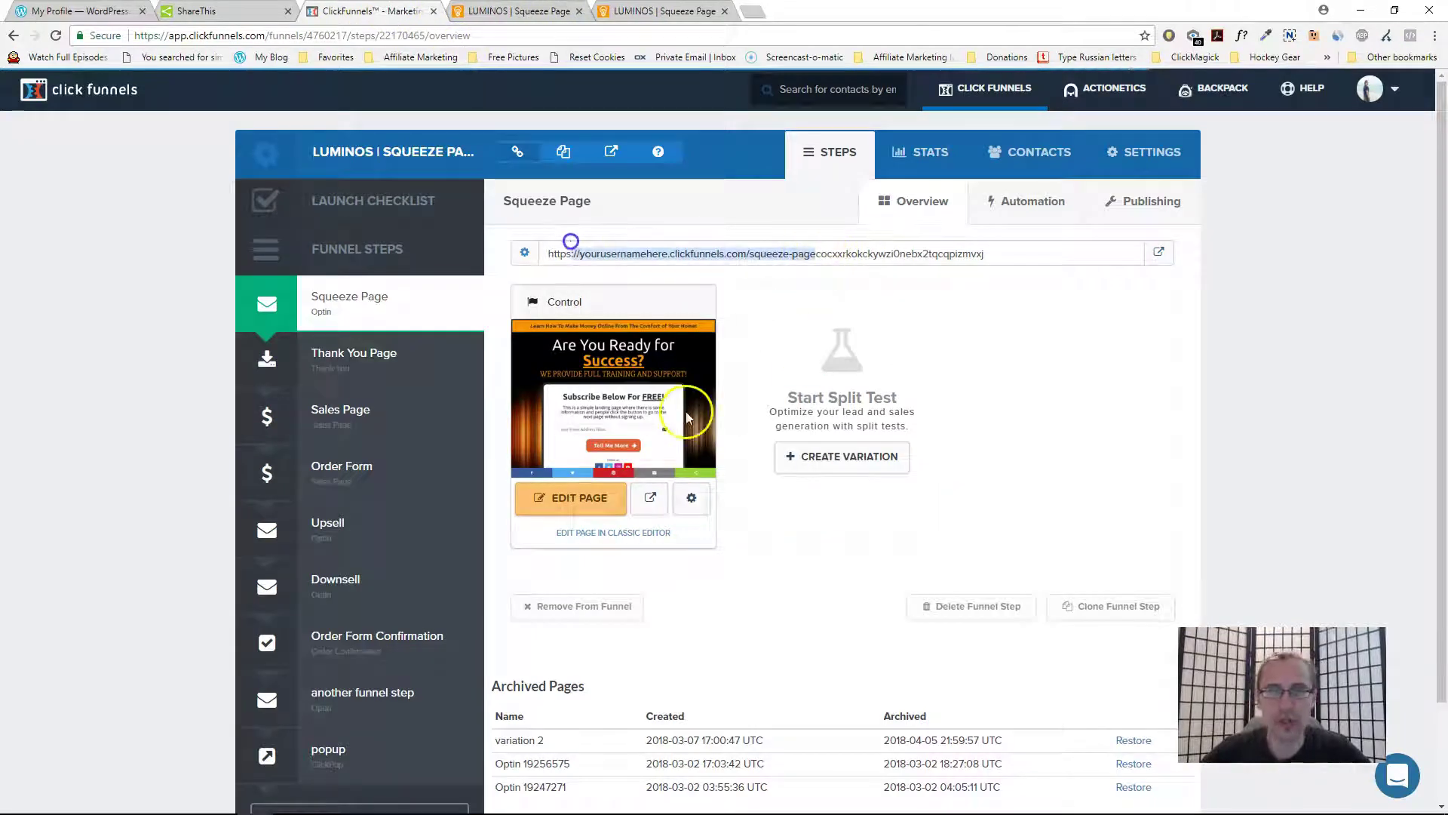
{"action": "left_click", "coordinate": [1162, 250]}
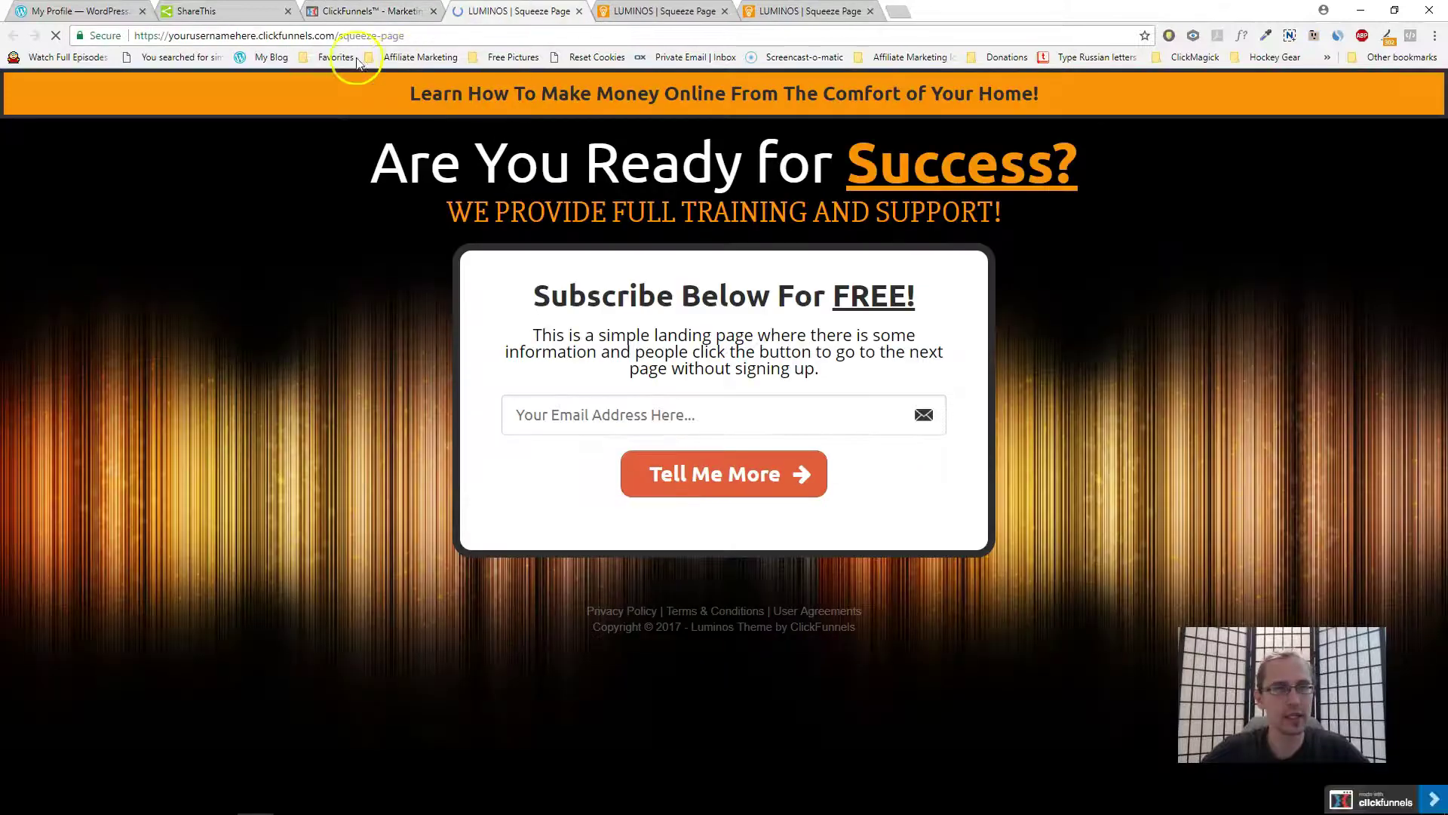
{"action": "left_click", "coordinate": [579, 12]}
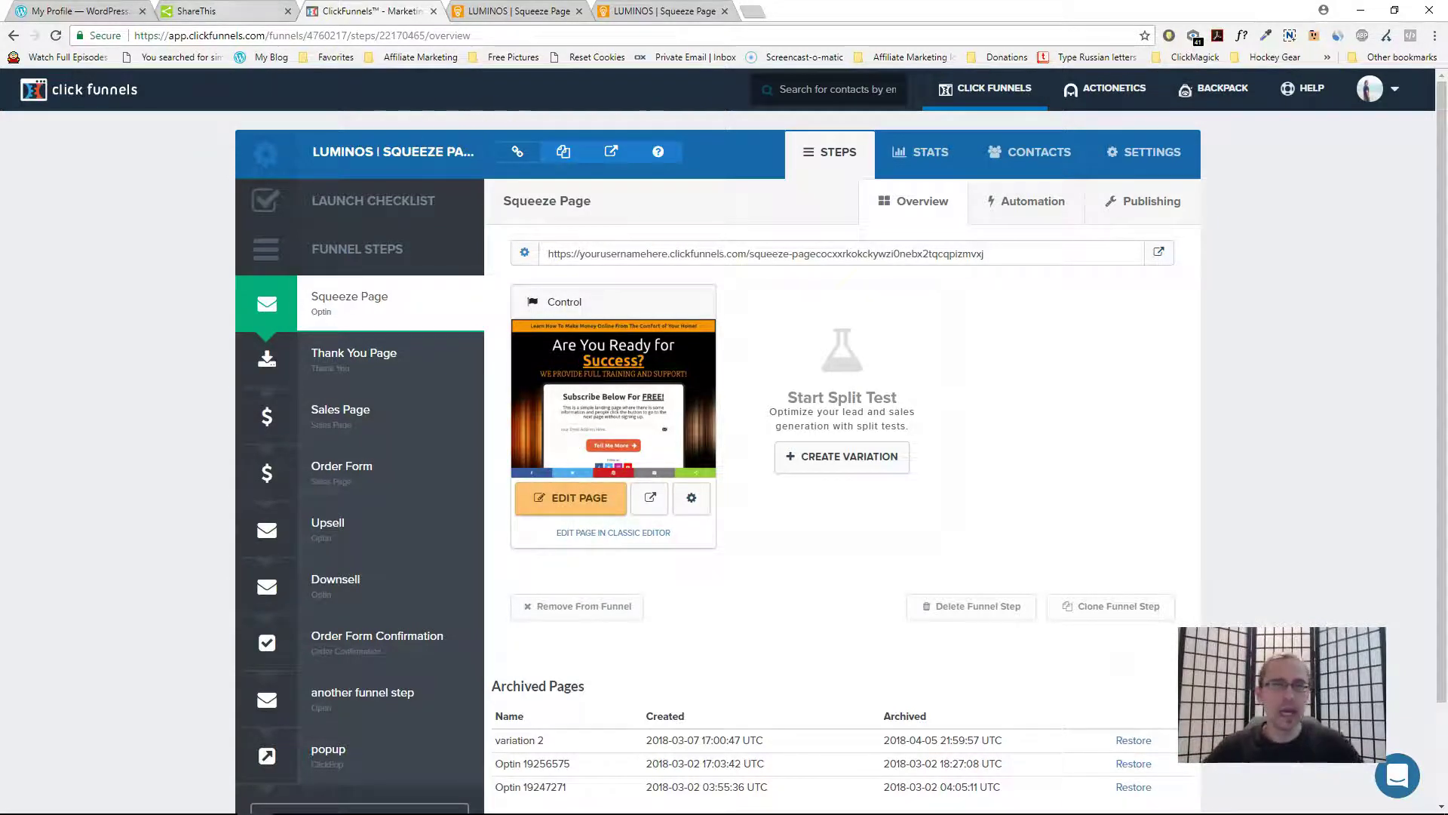
{"action": "left_click", "coordinate": [219, 11]}
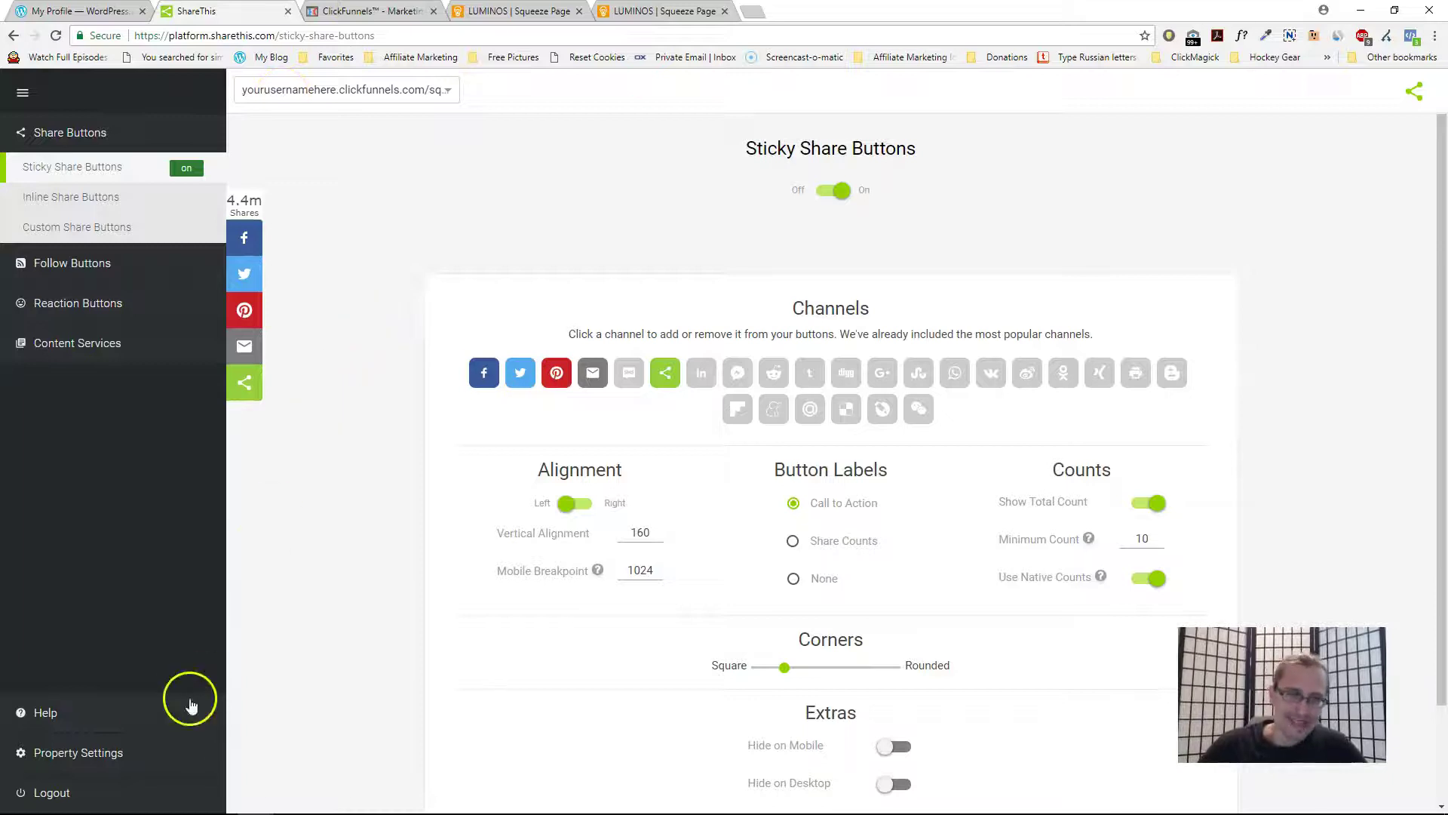
- Copy the sharethis.js install code from Property Settings and open the squeeze page in the ClickFunnels editor
{"action": "left_click", "coordinate": [150, 754]}
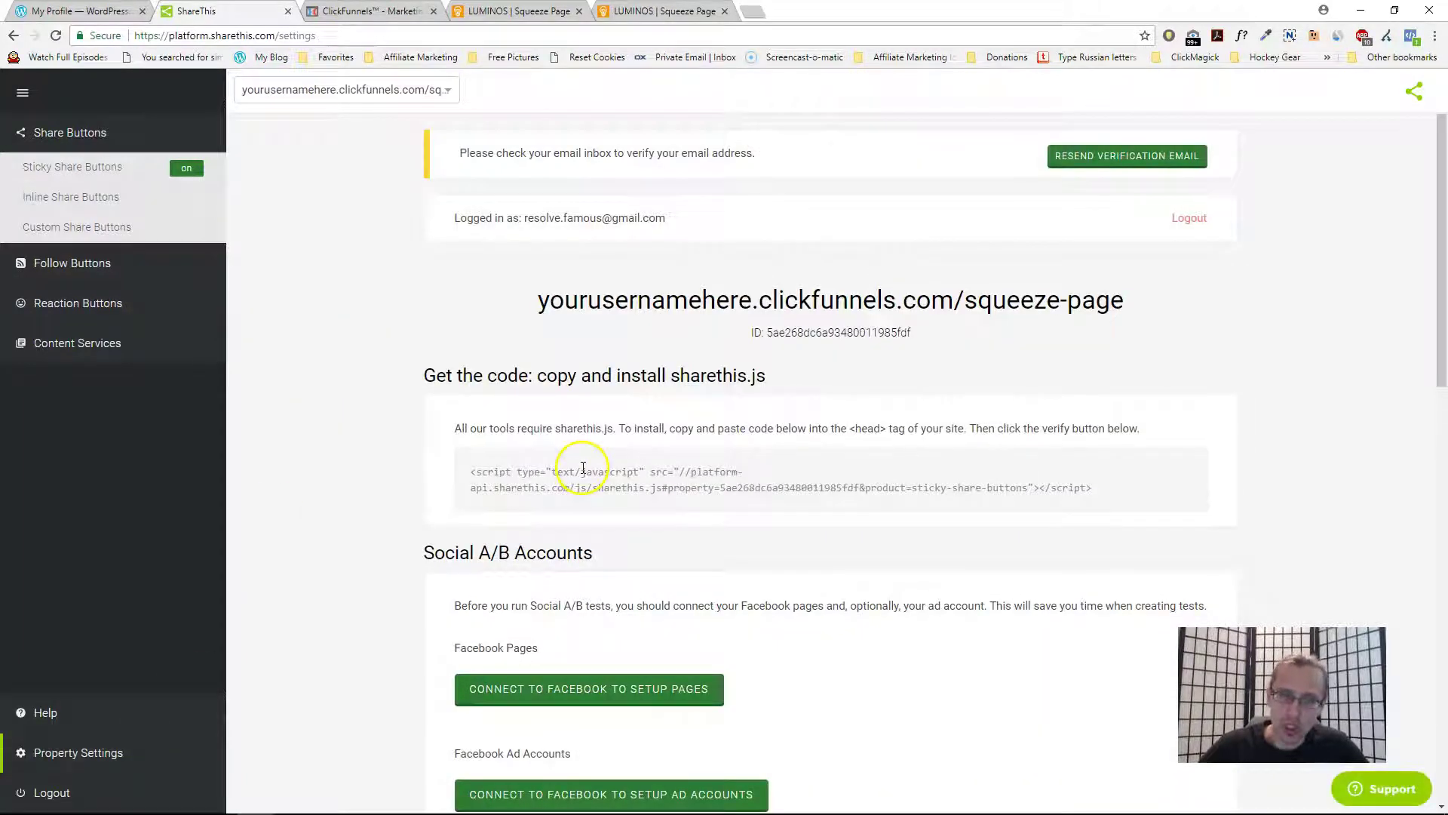
{"action": "double_click", "coordinate": [584, 472]}
{"action": "left_click", "coordinate": [584, 471]}
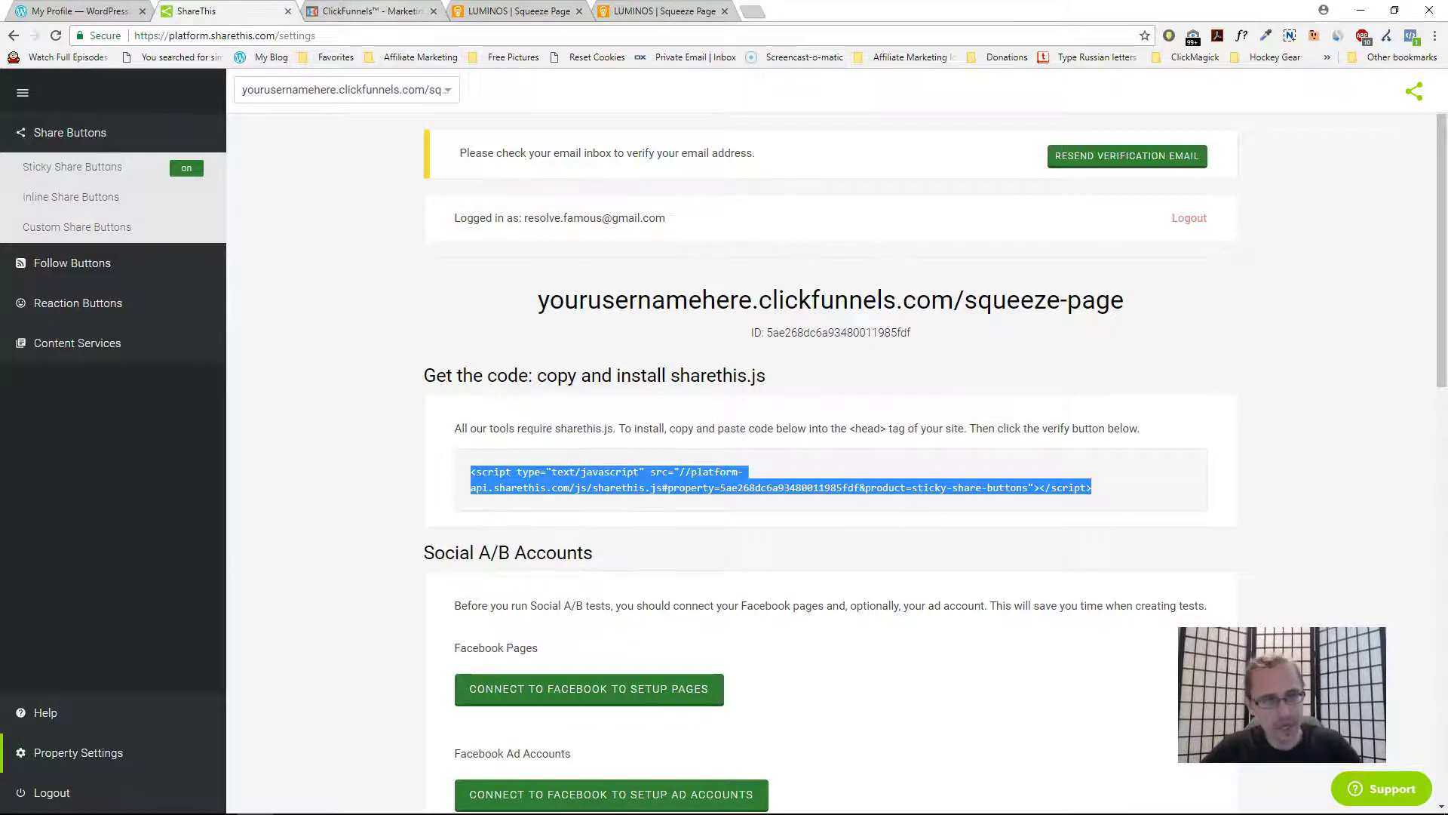
{"action": "left_click", "coordinate": [370, 10]}
{"action": "left_click", "coordinate": [575, 498]}
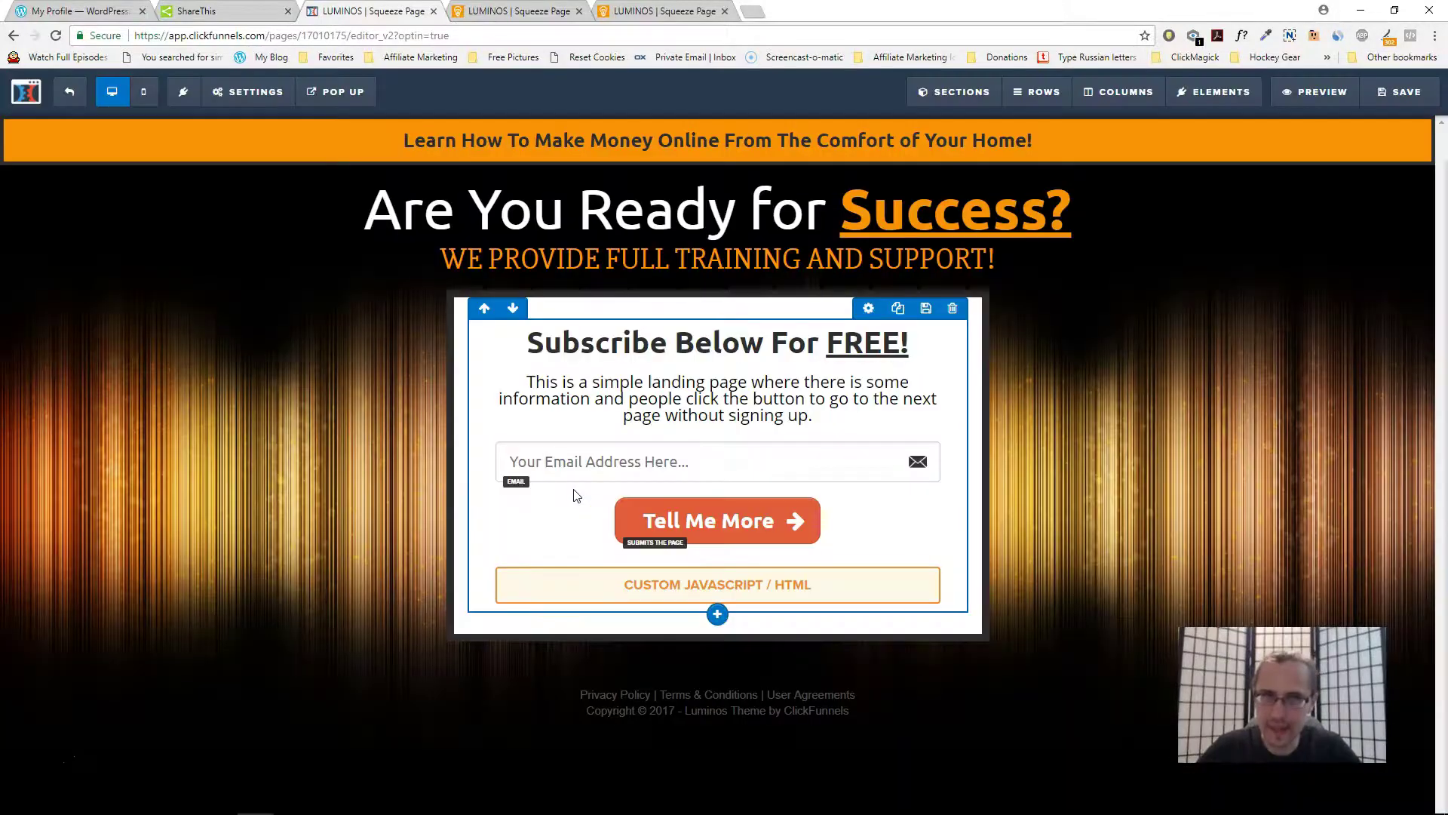
- Open the page's Tracking Code settings and select the old ShareThis header script line
{"action": "left_click", "coordinate": [249, 92]}
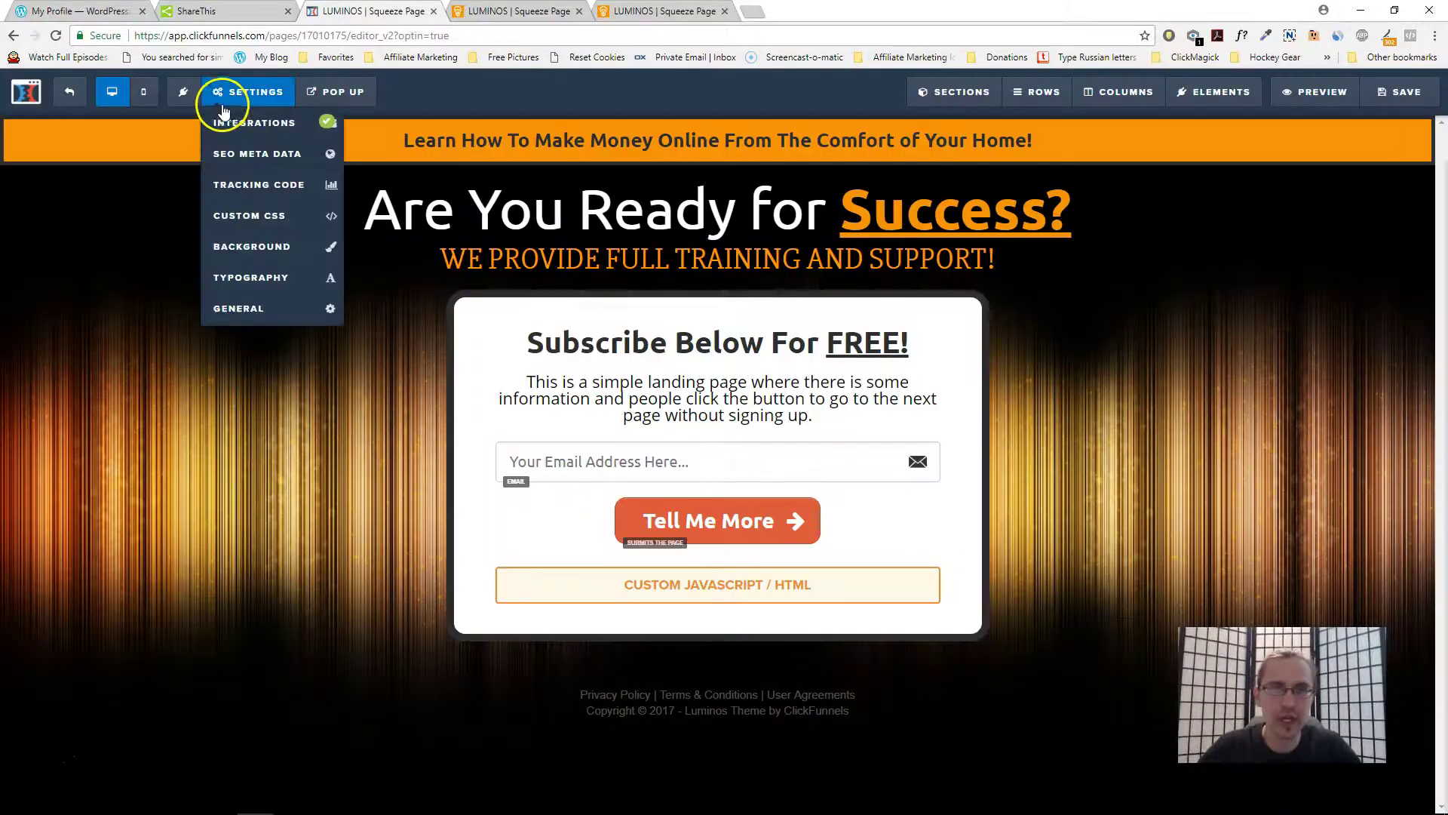
{"action": "left_click", "coordinate": [249, 185]}
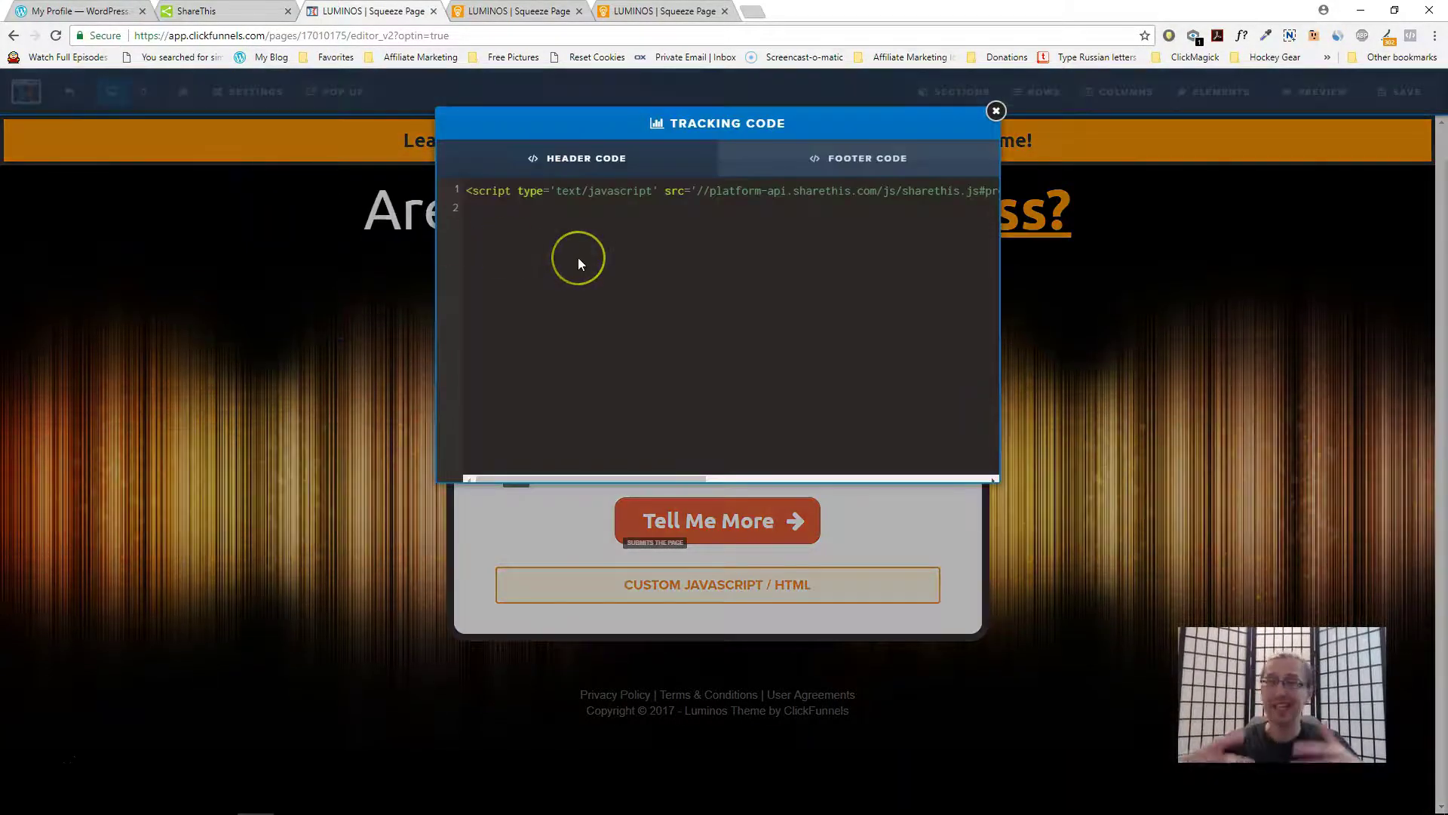
{"action": "left_click", "coordinate": [588, 198]}
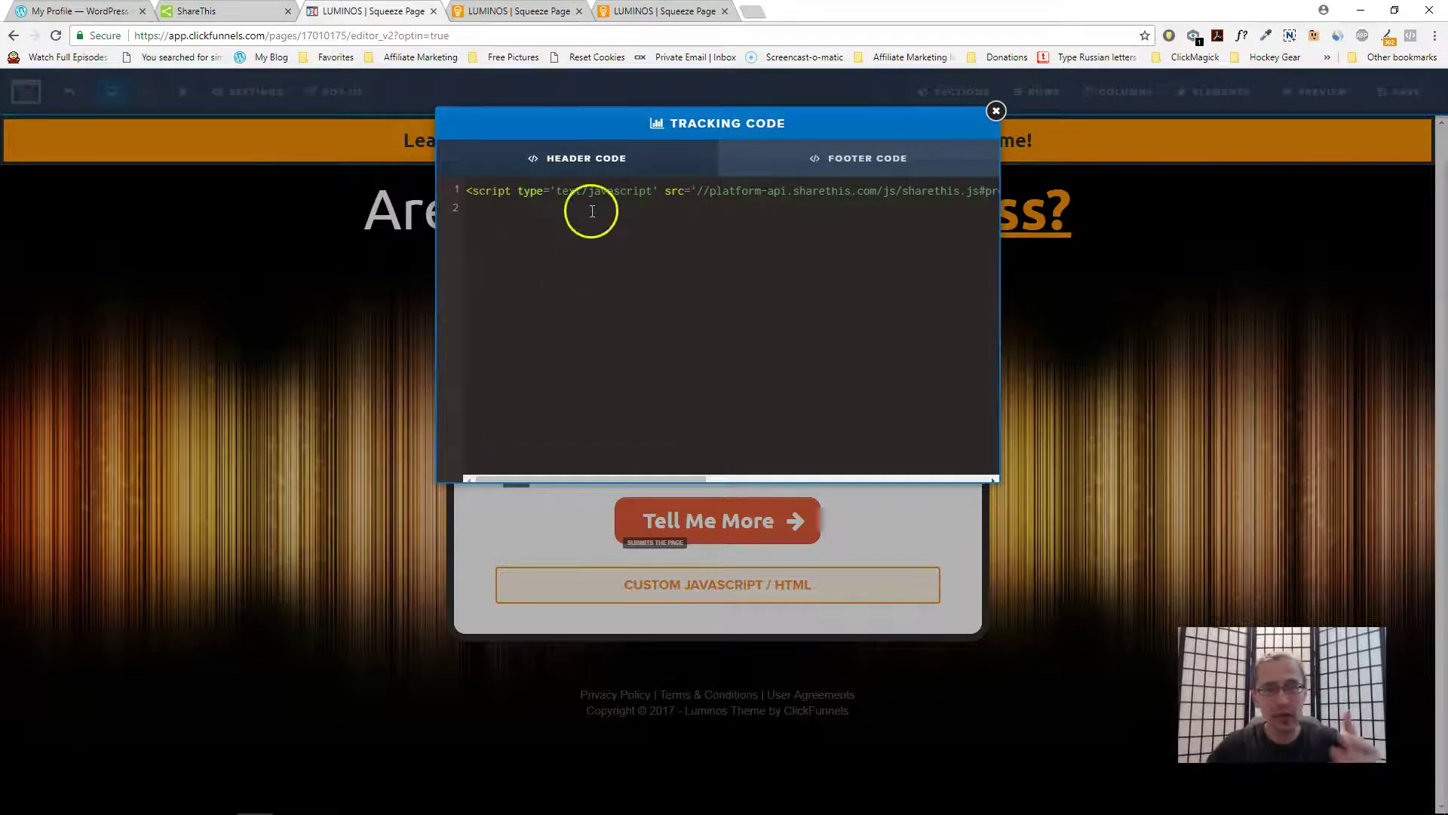
{"action": "double_click", "coordinate": [607, 191]}
{"action": "left_click", "coordinate": [608, 191]}
{"action": "triple_click", "coordinate": [608, 190]}
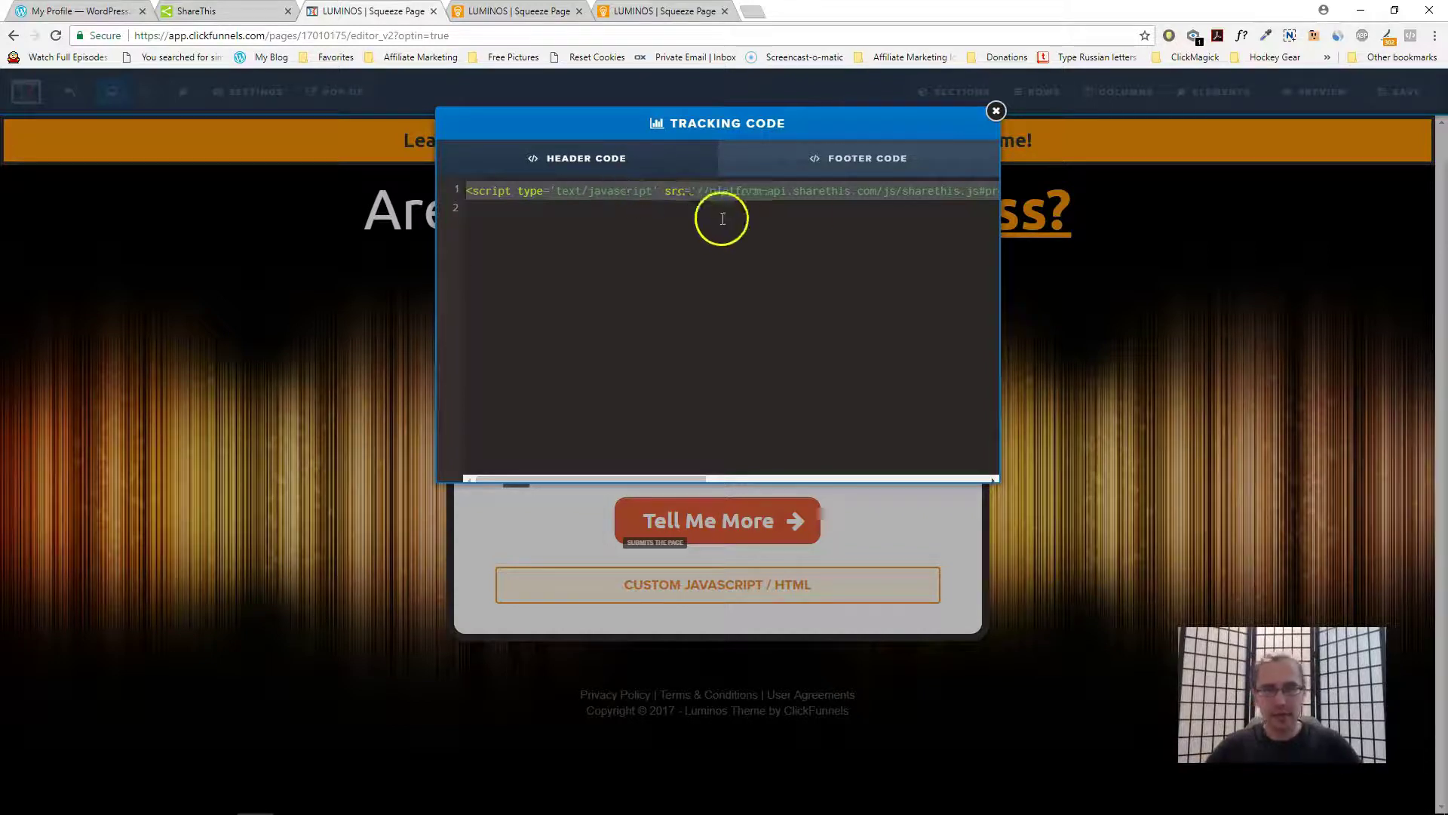
- Replace it with the new sharethis.js script, close the dialog and save the page
{"action": "left_click_drag", "start_coordinate": [844, 192], "coordinate": [971, 198]}
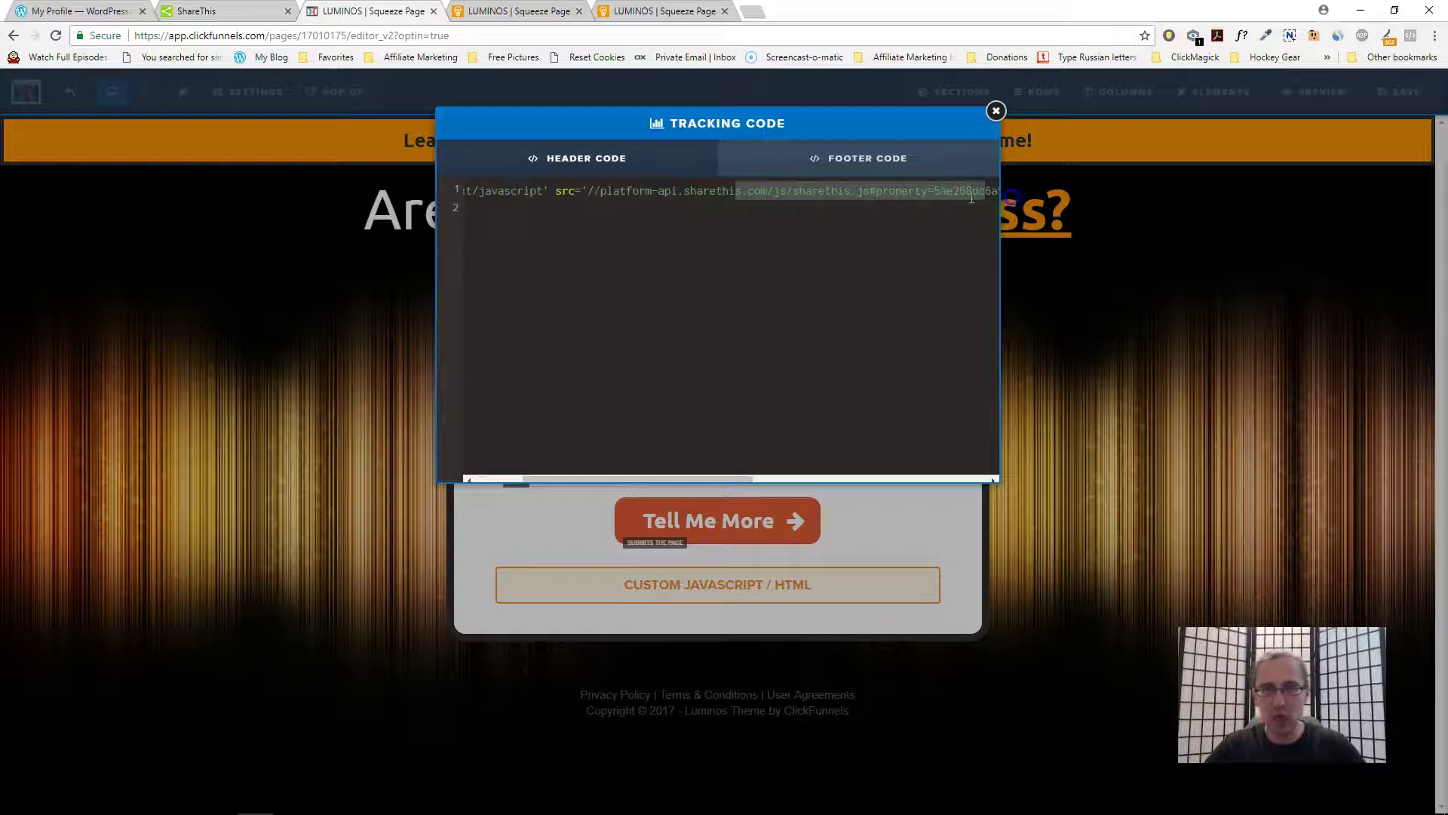
{"action": "left_click", "coordinate": [688, 205]}
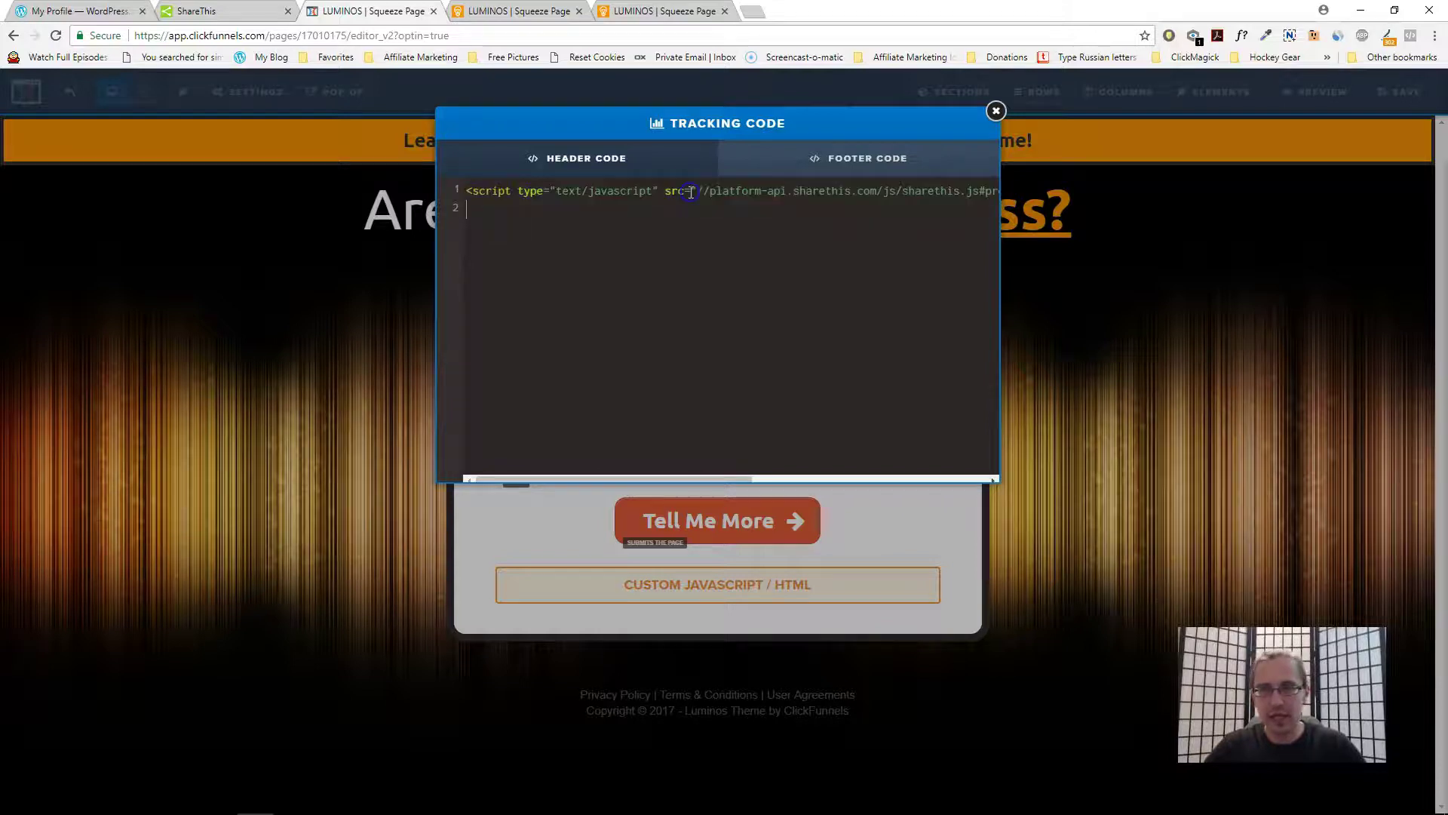
{"action": "left_click", "coordinate": [996, 111]}
{"action": "left_click", "coordinate": [1405, 94]}
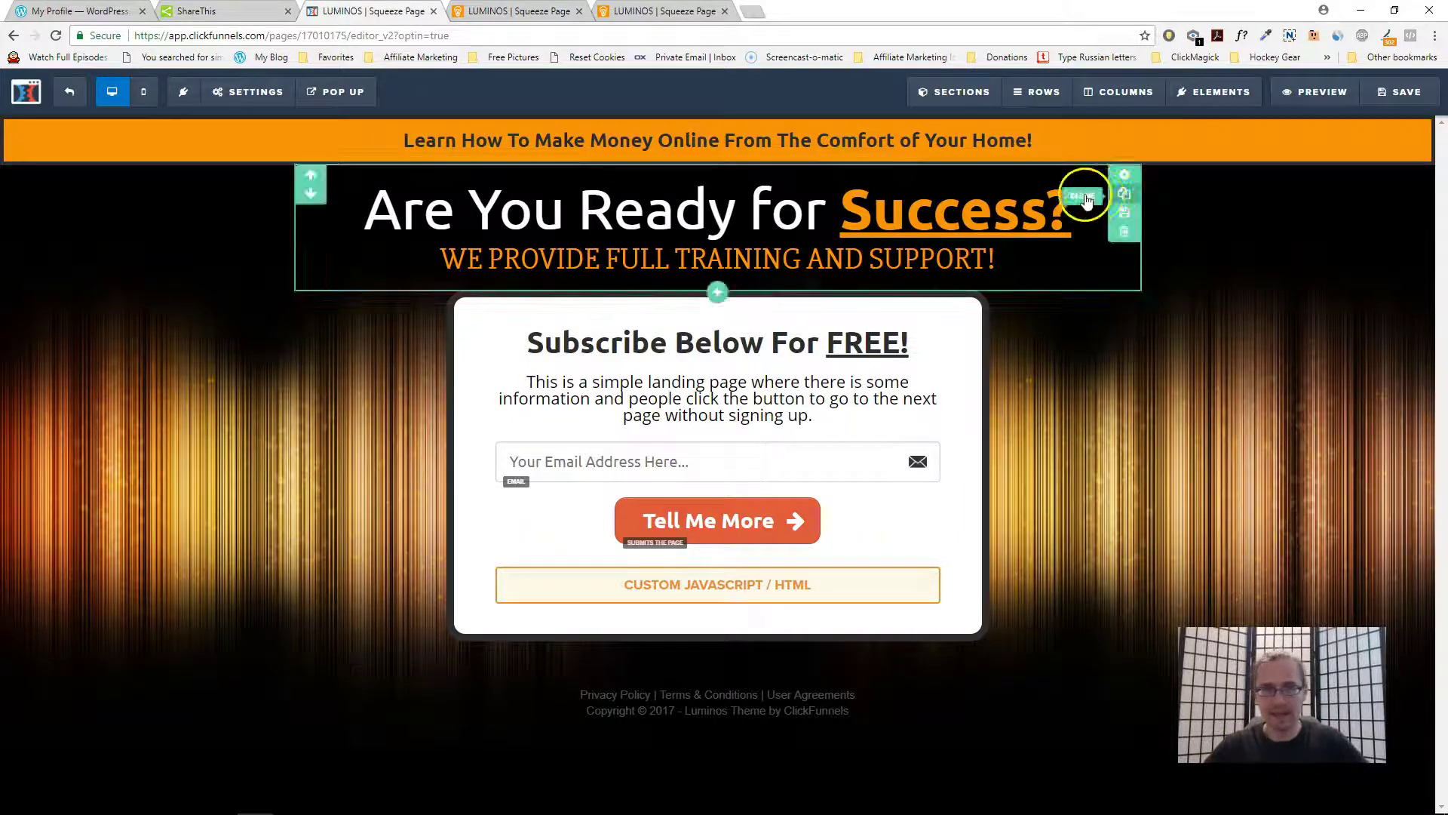
- Back in ShareThis, browse the share and follow button menus and open Sticky Share Buttons settings
{"action": "left_click", "coordinate": [196, 11]}
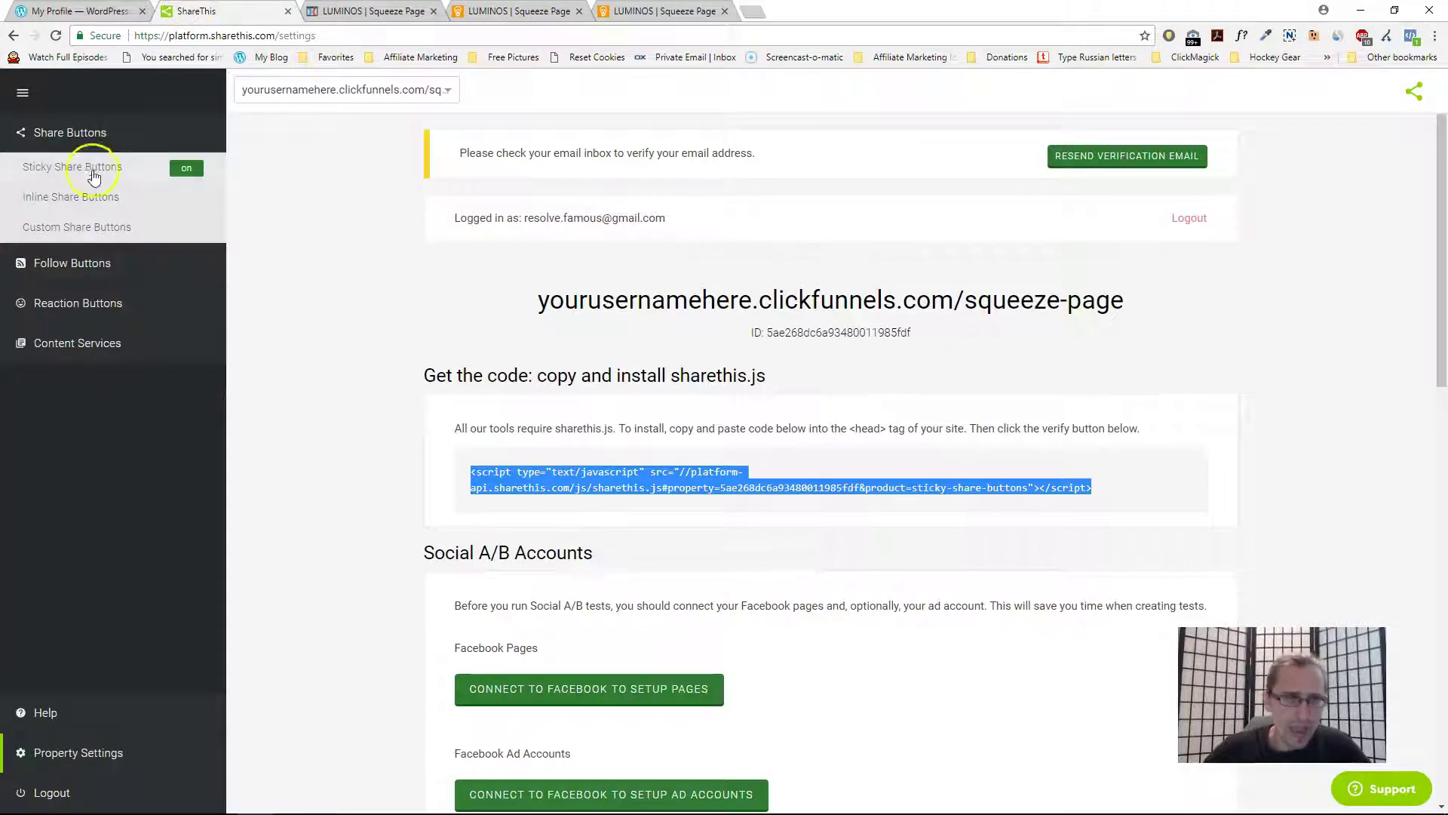
{"action": "left_click", "coordinate": [98, 139]}
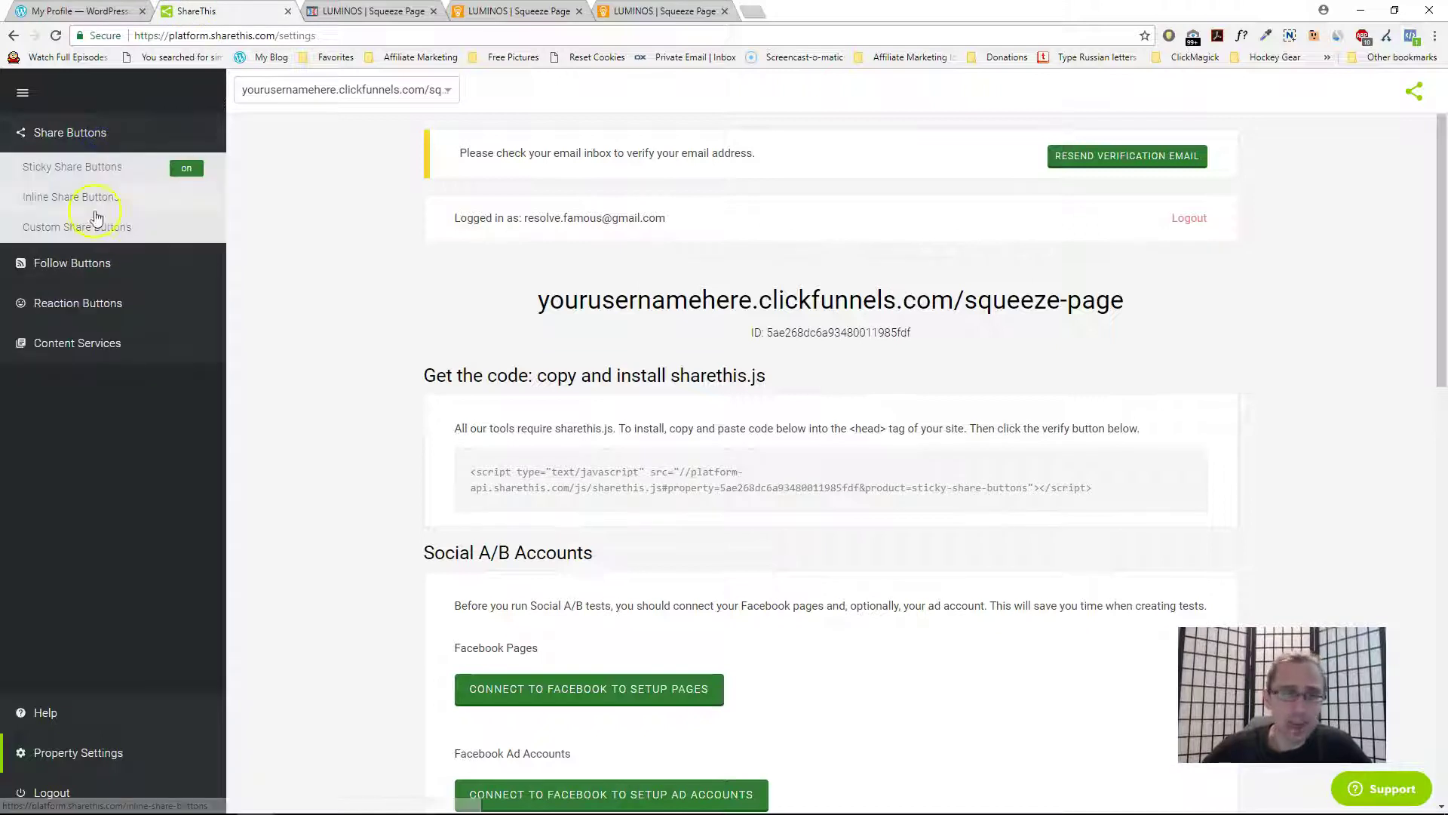
{"action": "left_click", "coordinate": [92, 197]}
{"action": "left_click", "coordinate": [85, 261]}
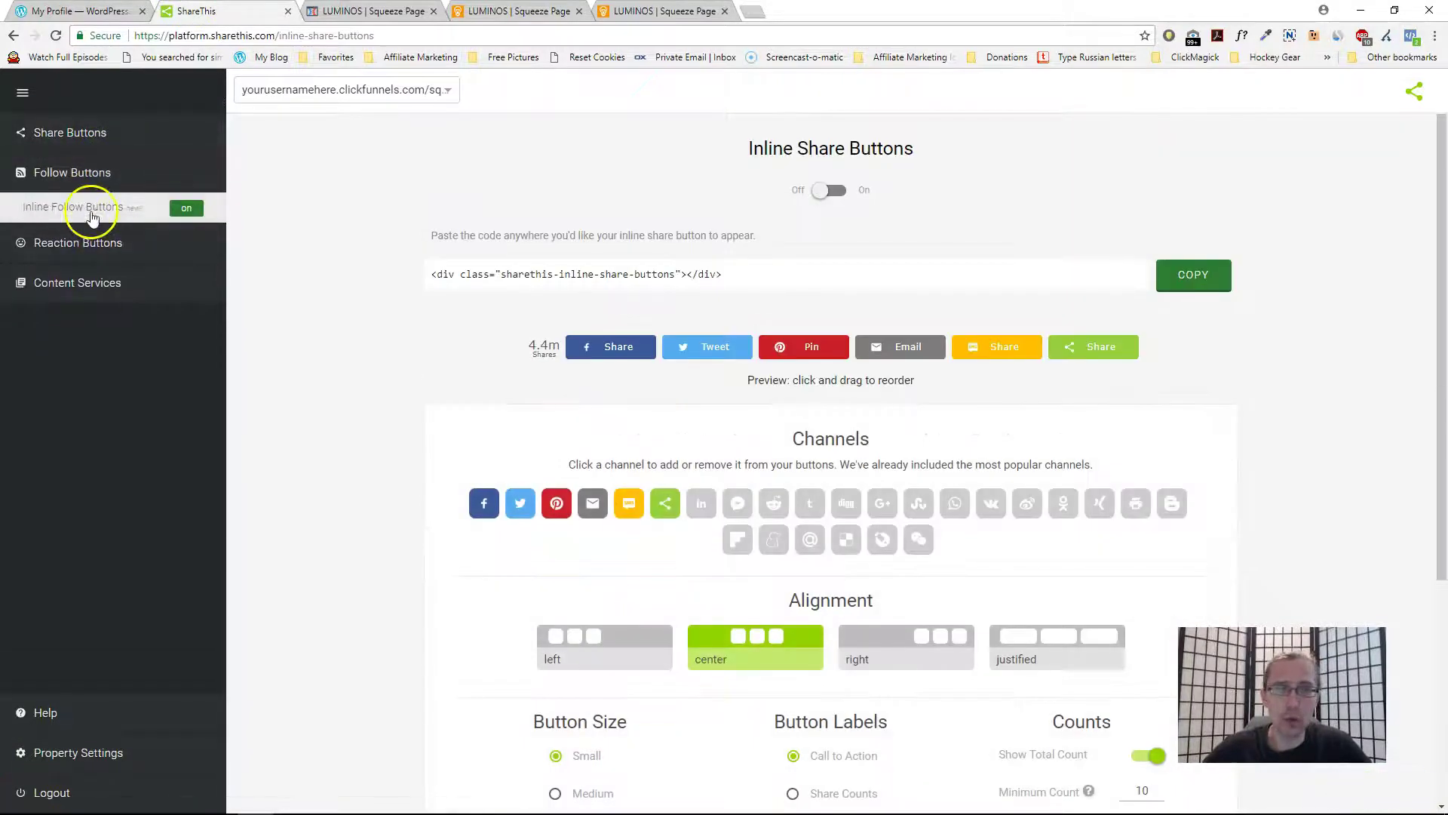
{"action": "left_click", "coordinate": [98, 151]}
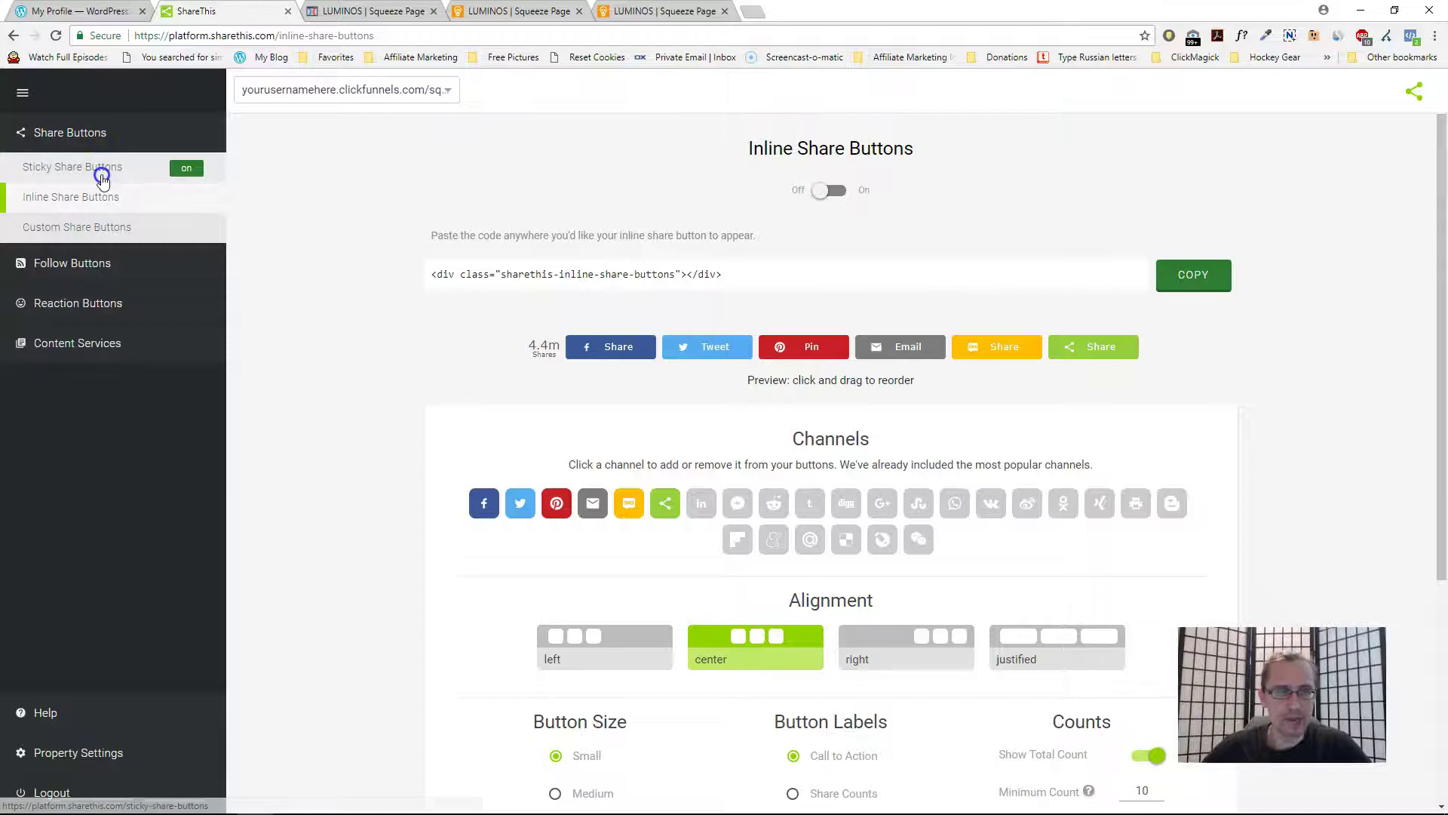
{"action": "left_click", "coordinate": [92, 167]}
{"action": "left_click", "coordinate": [828, 193]}
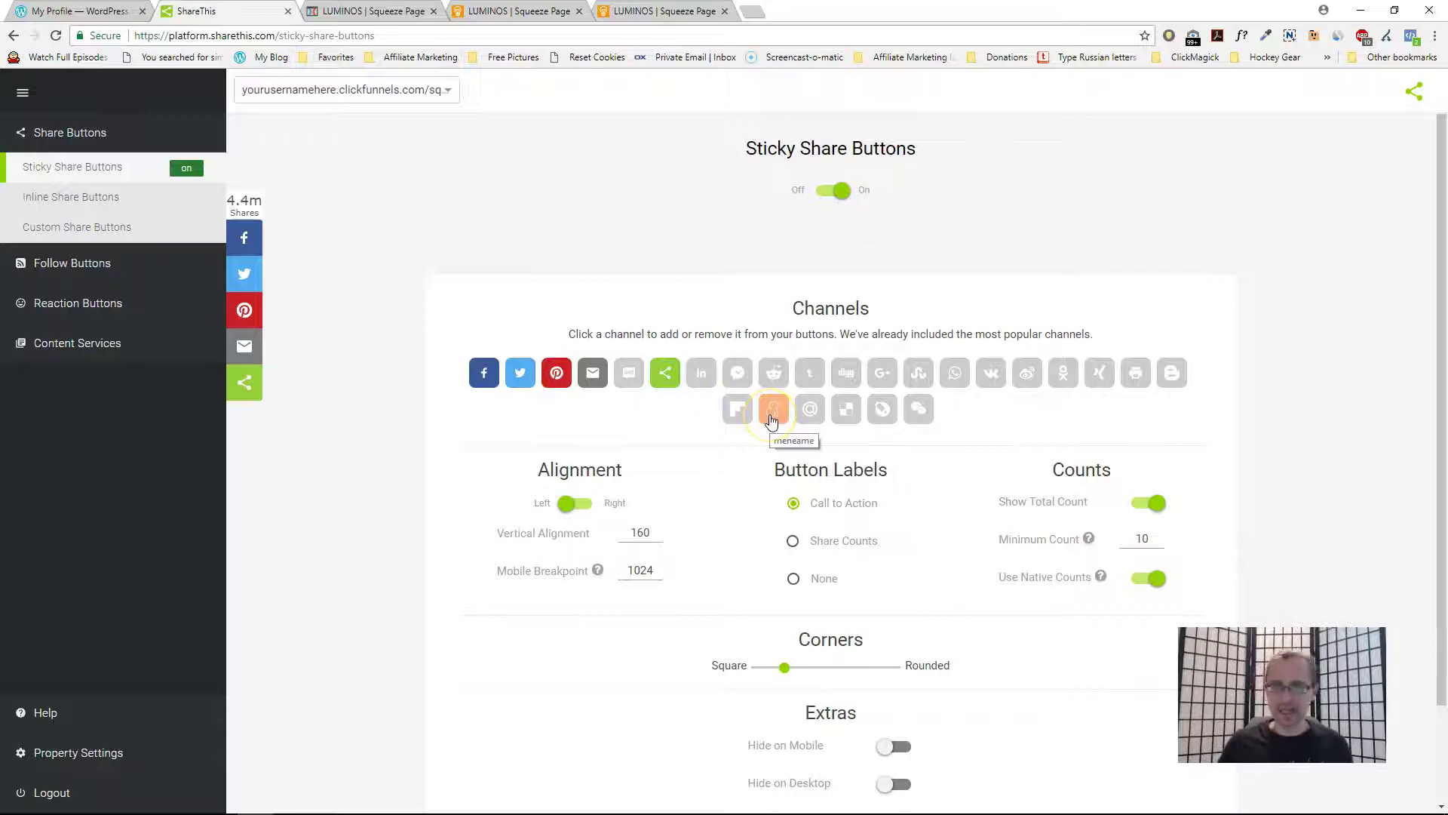
- Add SMS (dismissing its mobile-only notice), LinkedIn, Messenger, Reddit and Tumblr to the sticky bar
{"action": "left_click", "coordinate": [631, 372]}
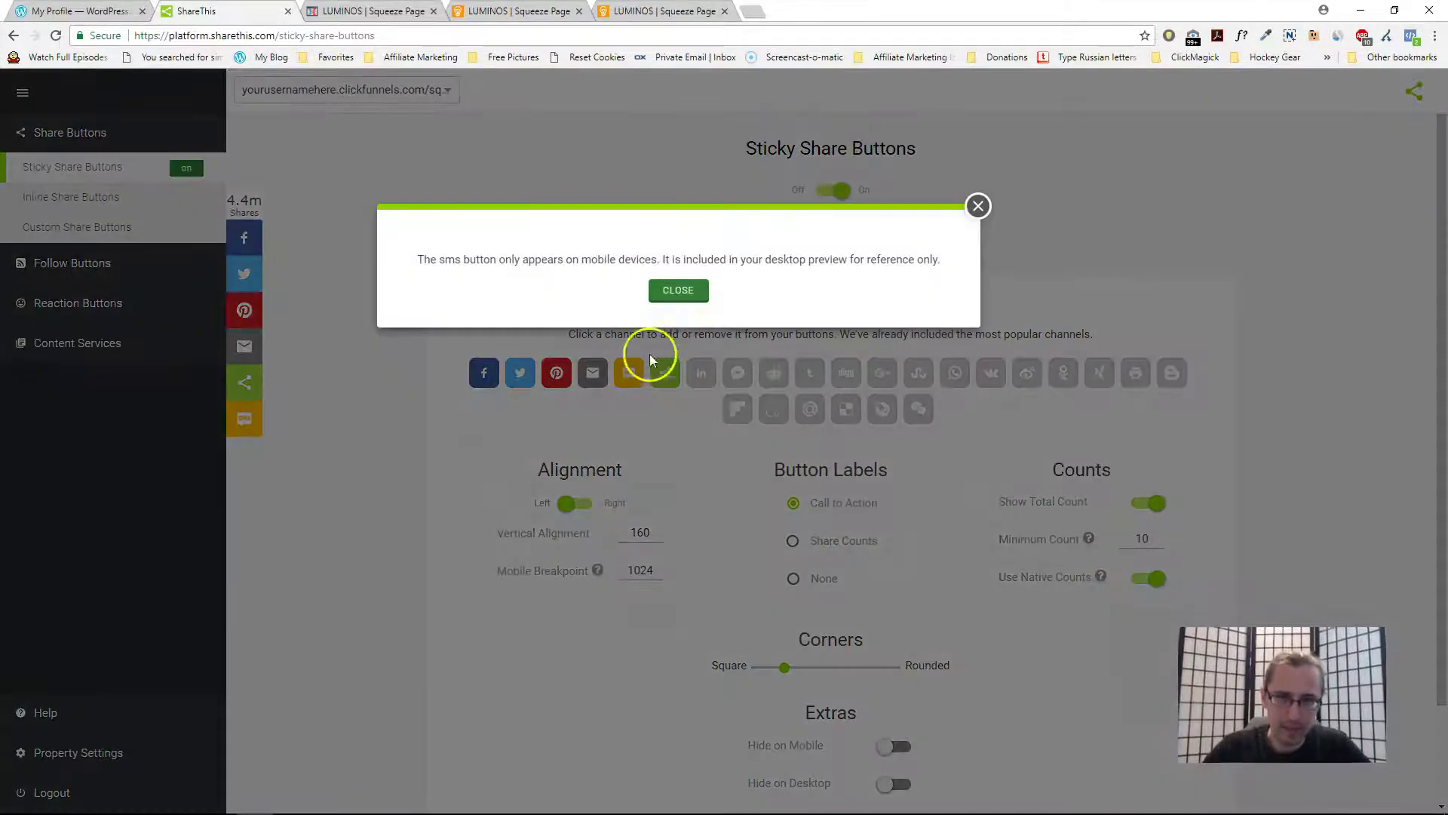
{"action": "left_click", "coordinate": [678, 291]}
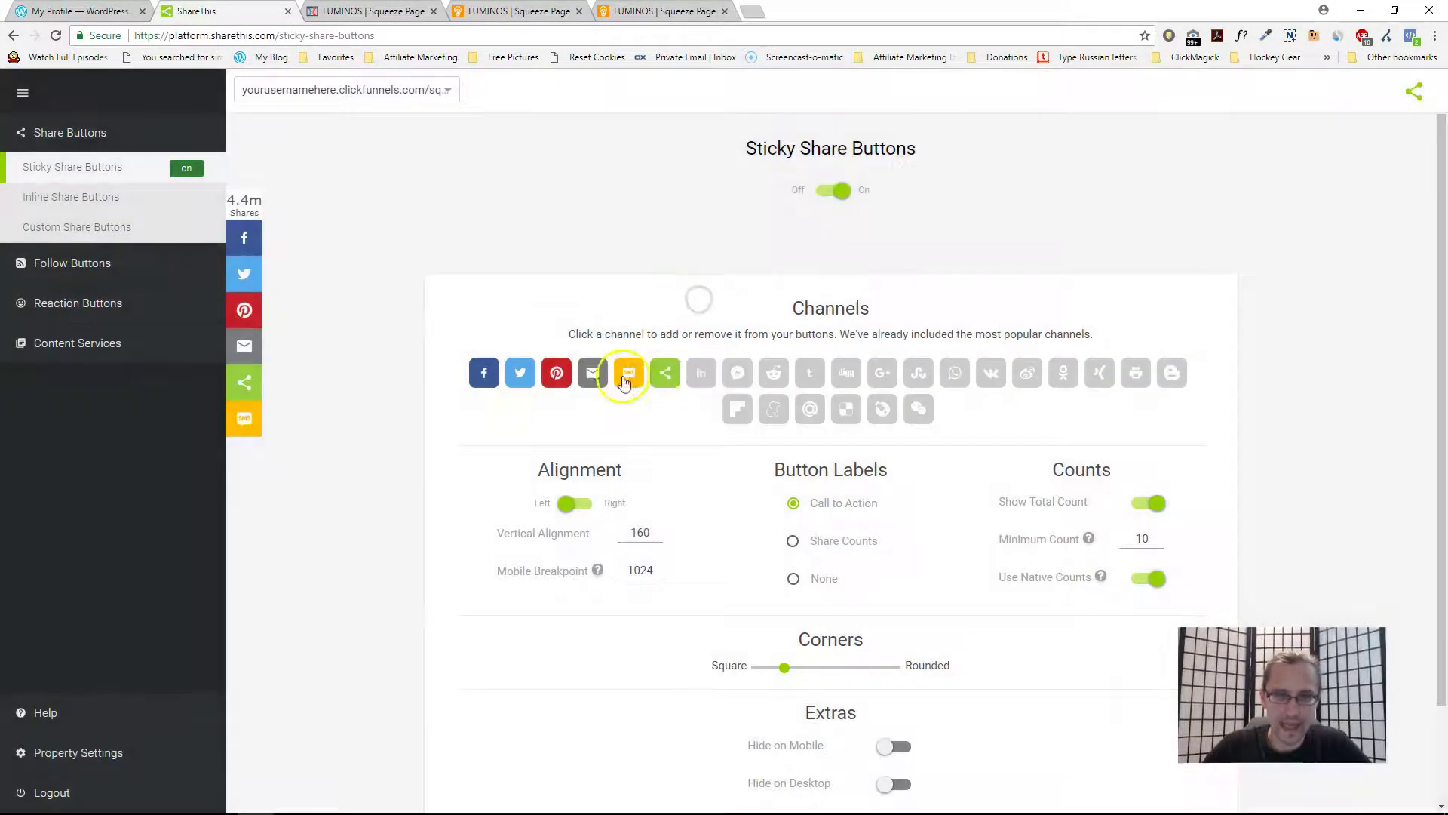
{"action": "left_click", "coordinate": [703, 374]}
{"action": "left_click", "coordinate": [739, 375]}
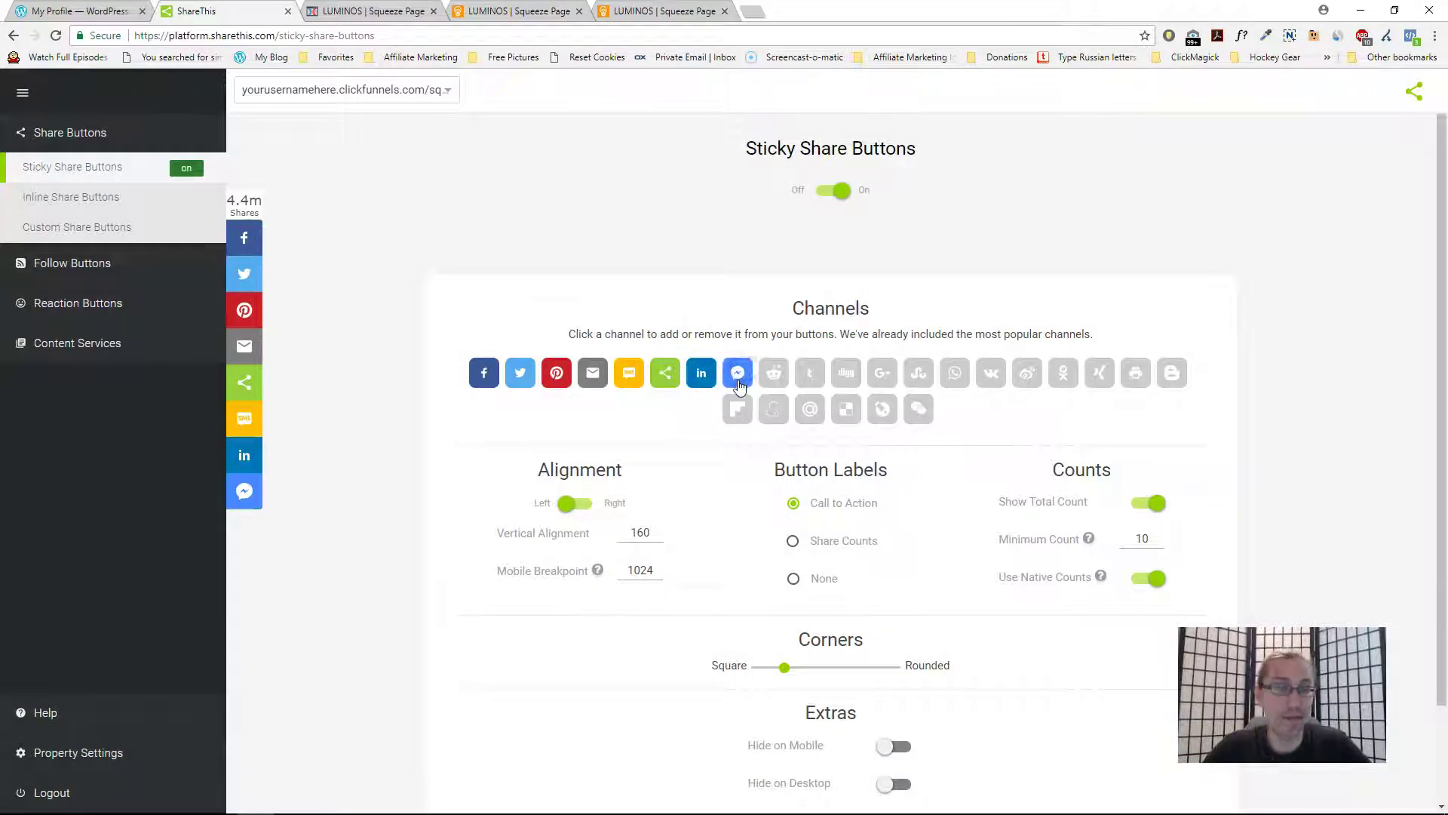
{"action": "left_click", "coordinate": [773, 375]}
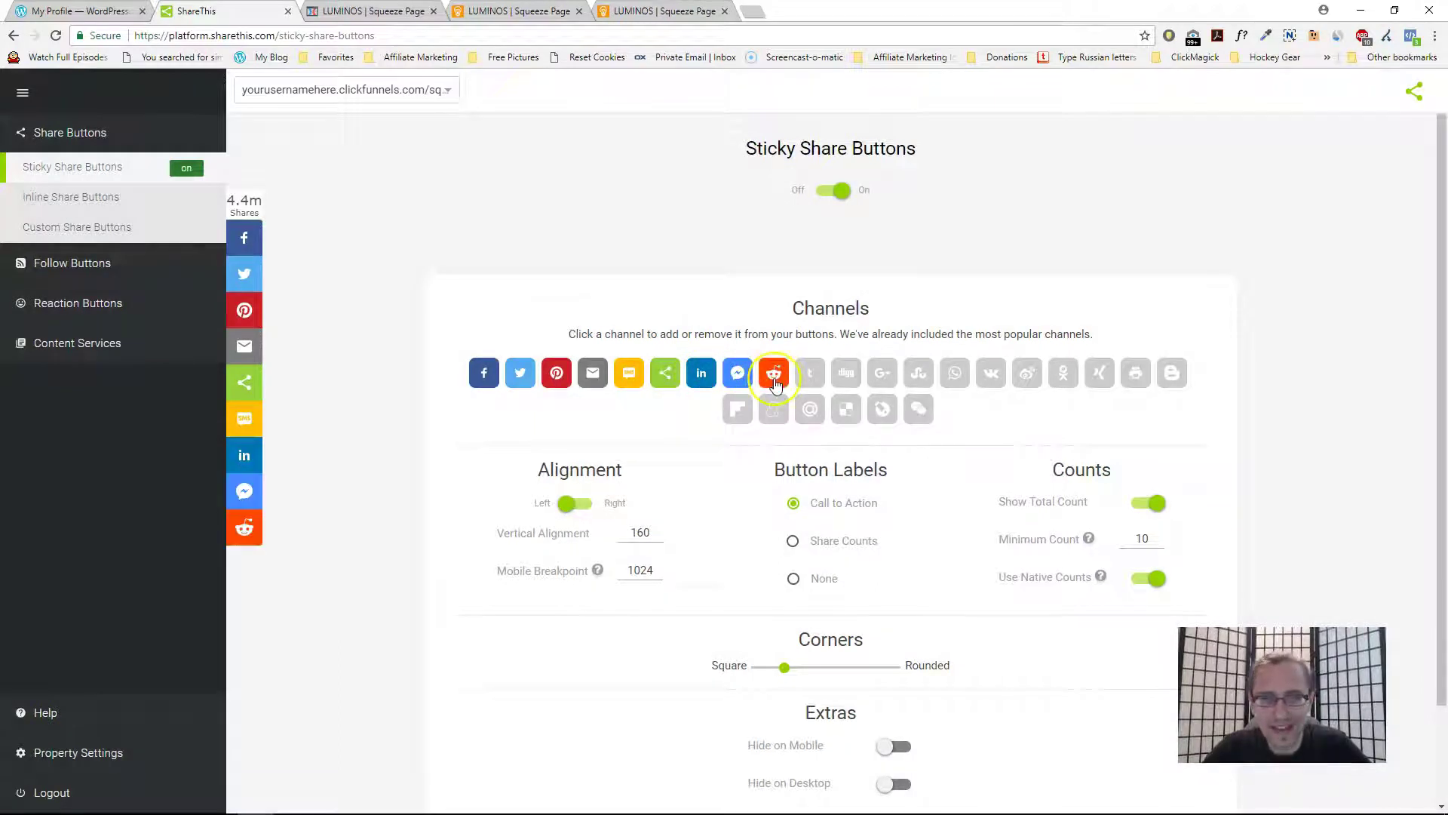
{"action": "left_click", "coordinate": [818, 385]}
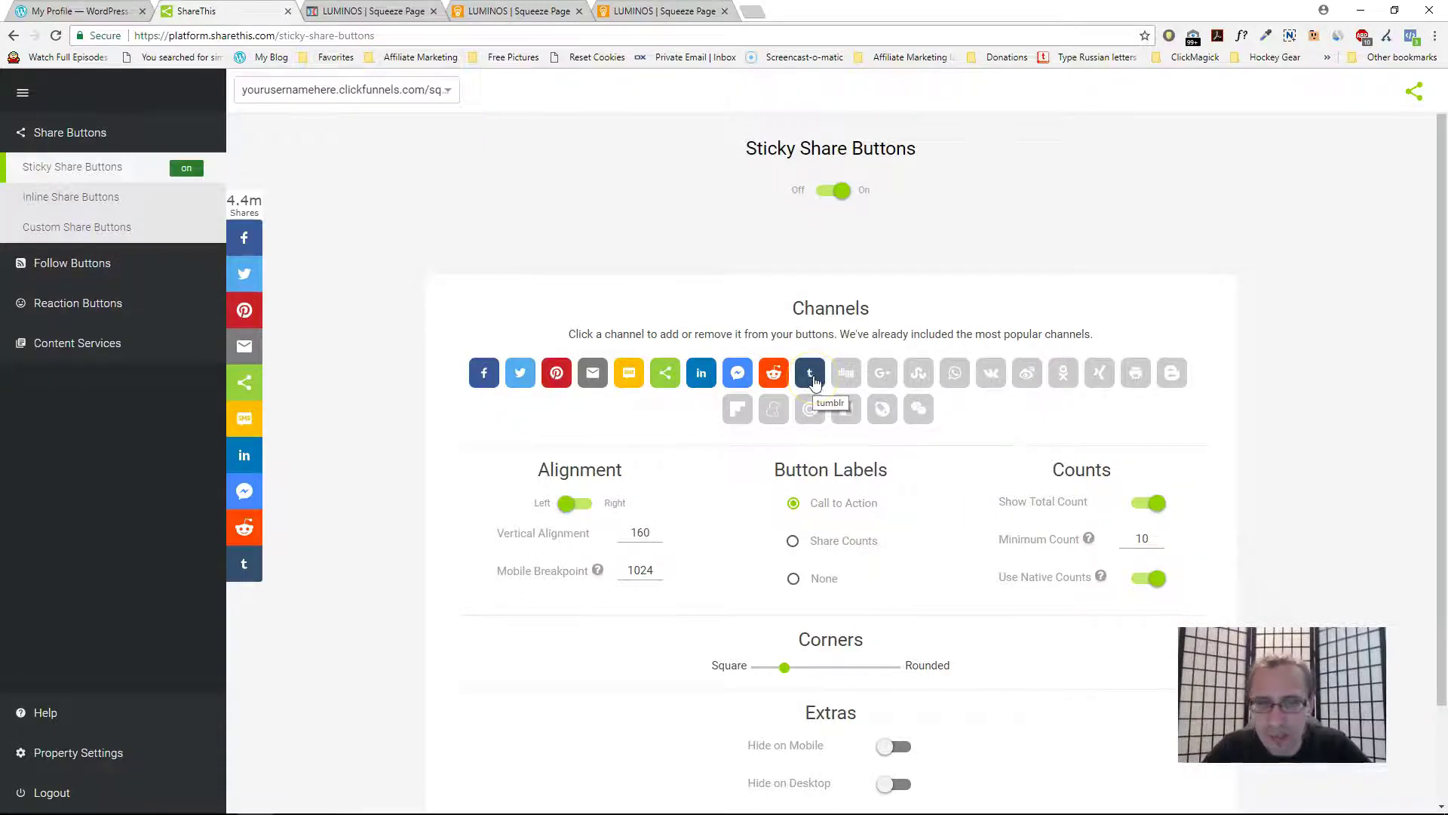
{"action": "left_click", "coordinate": [277, 225]}
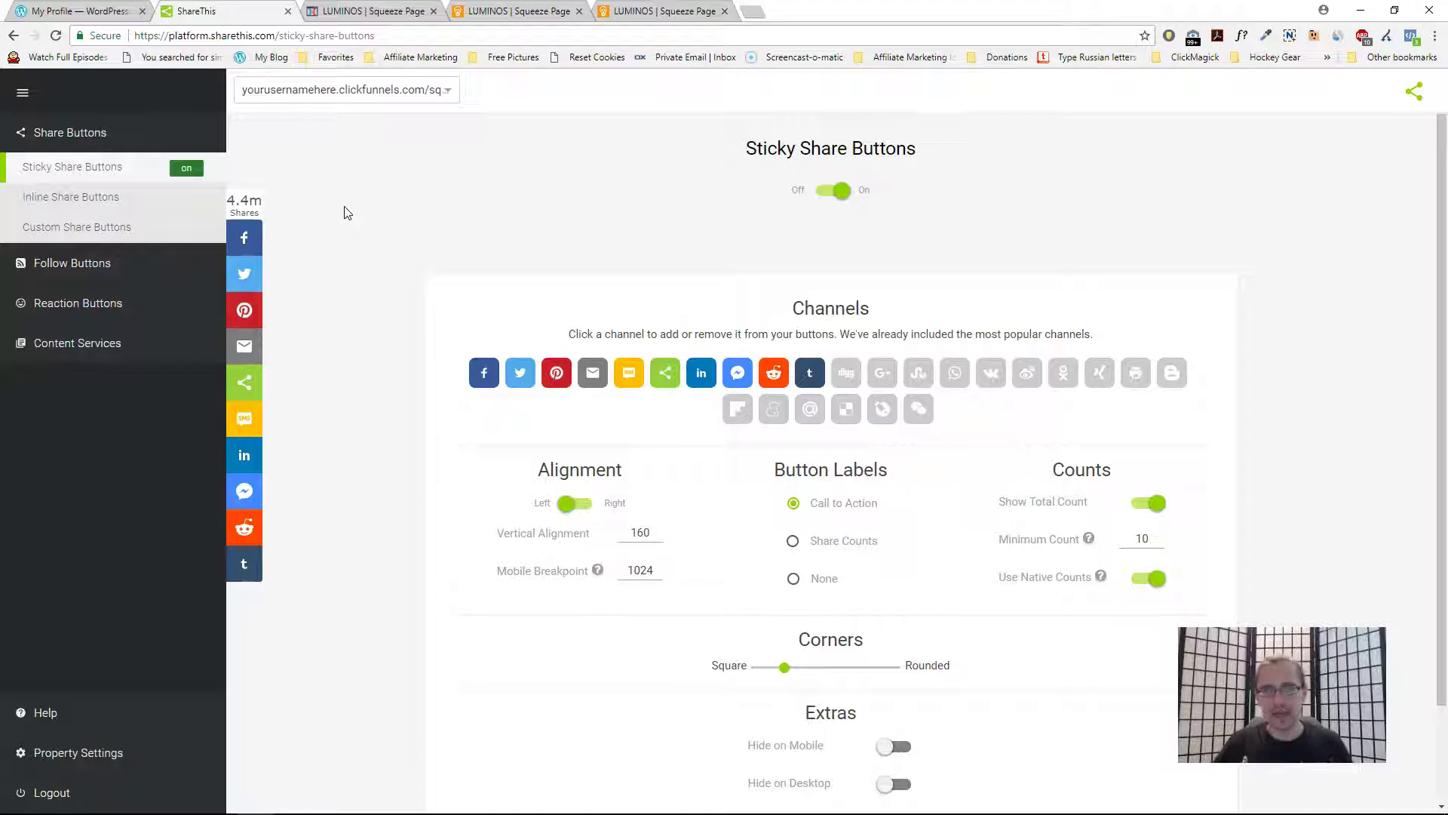
{"action": "left_click", "coordinate": [806, 365]}
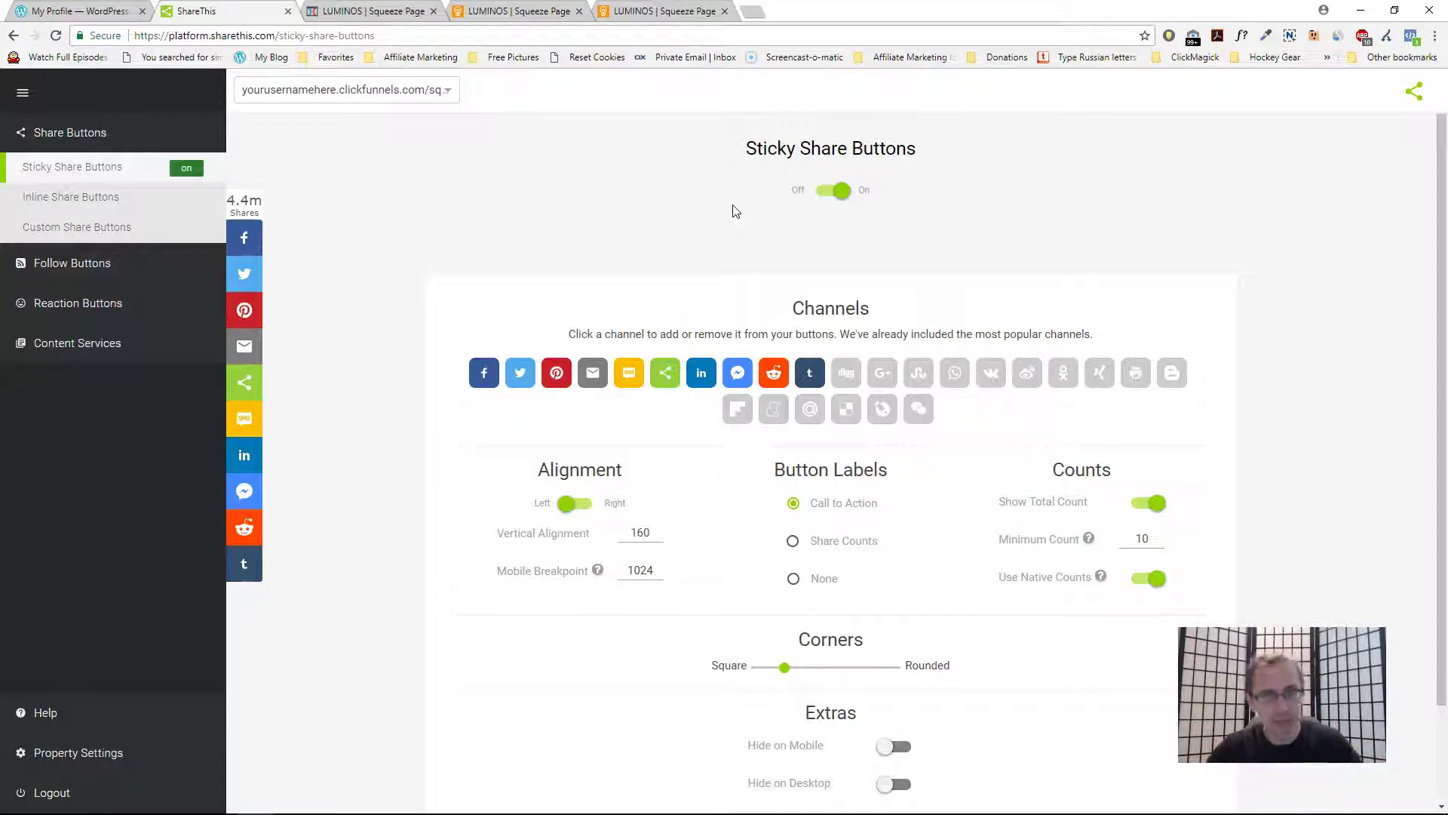
{"action": "left_click", "coordinate": [770, 406]}
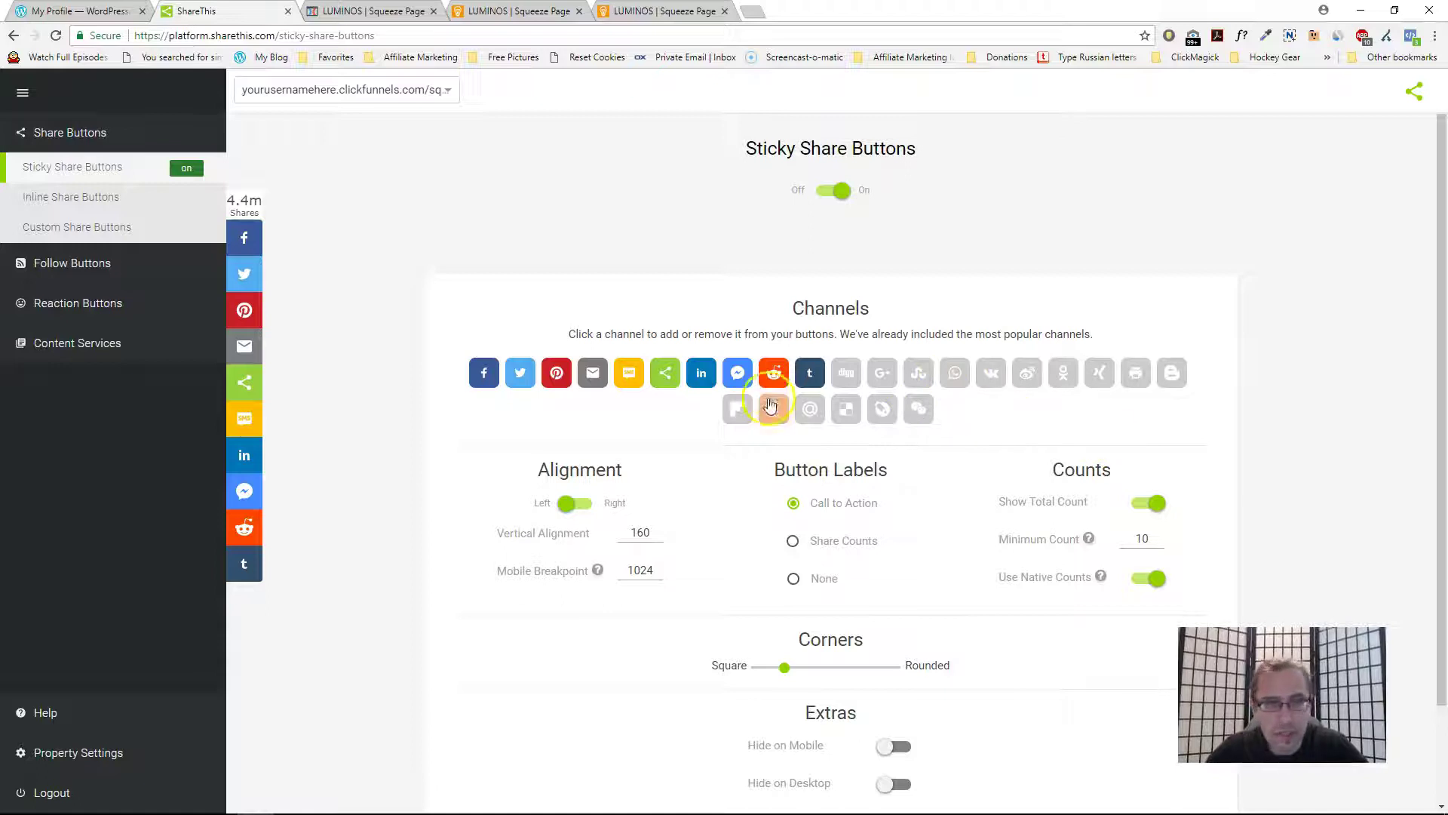
{"action": "scroll", "coordinate": [575, 478], "scroll_direction": "down", "scroll_amount": 2}
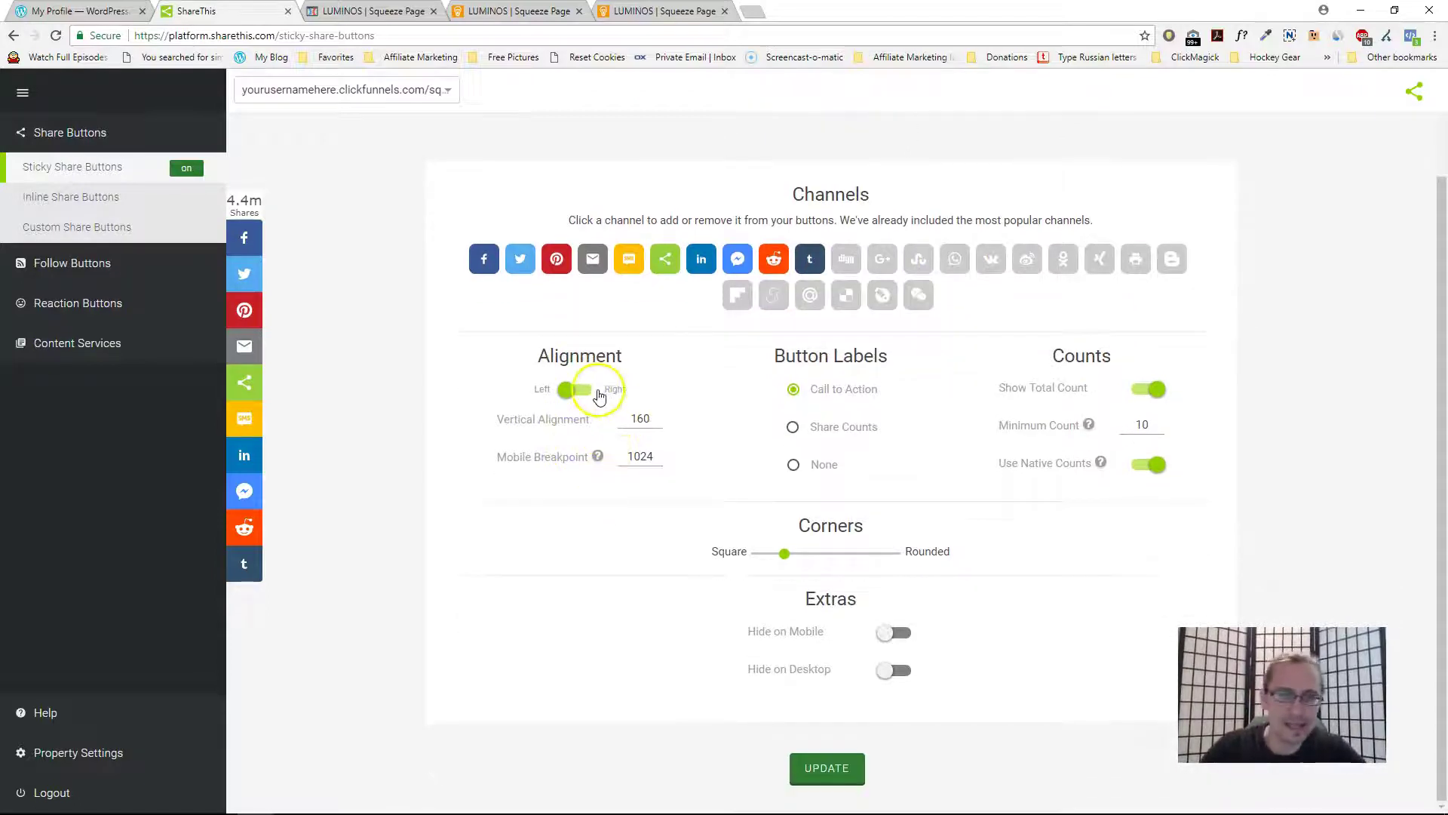
{"action": "left_click", "coordinate": [599, 396]}
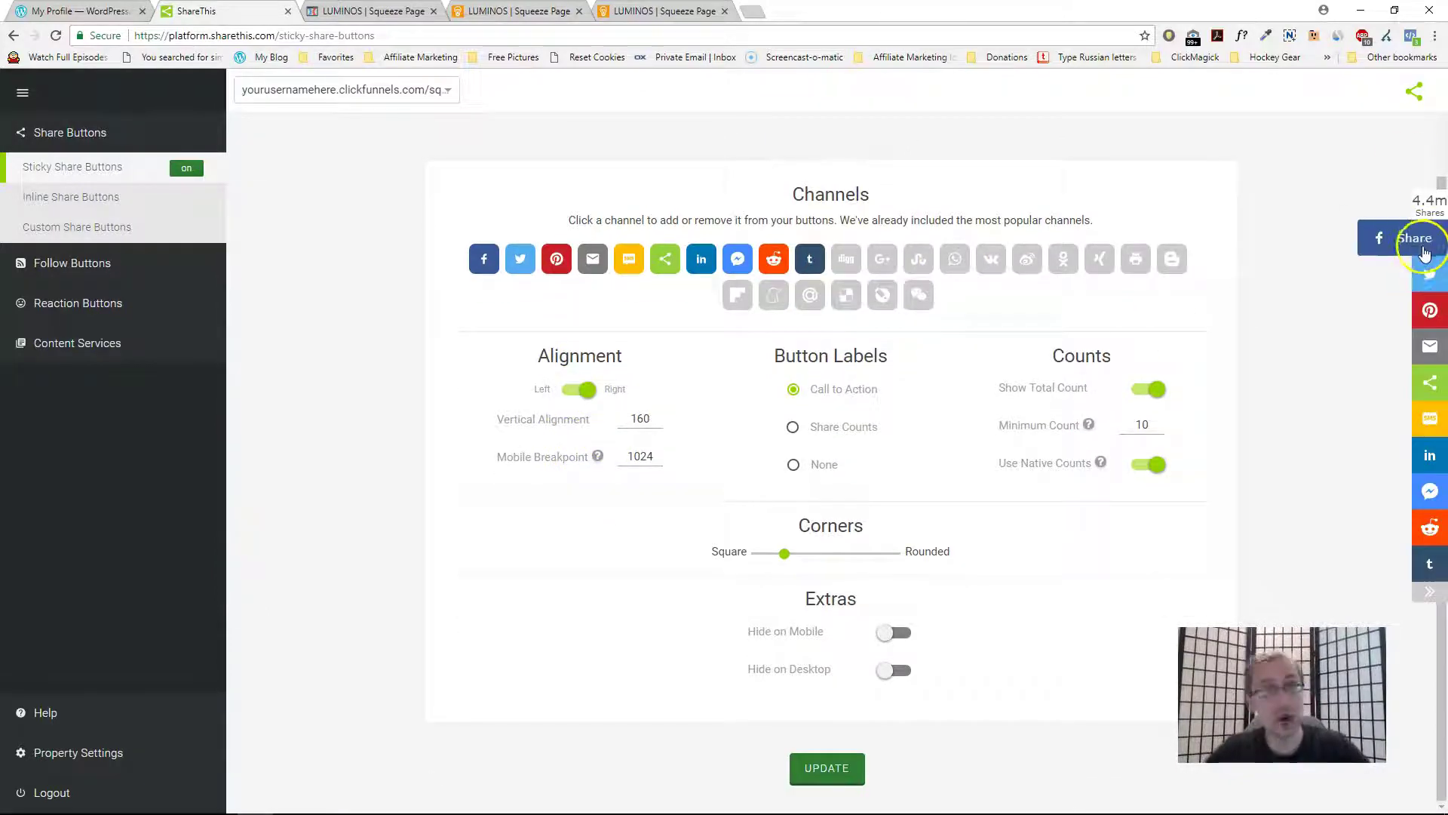
{"action": "left_click", "coordinate": [583, 388]}
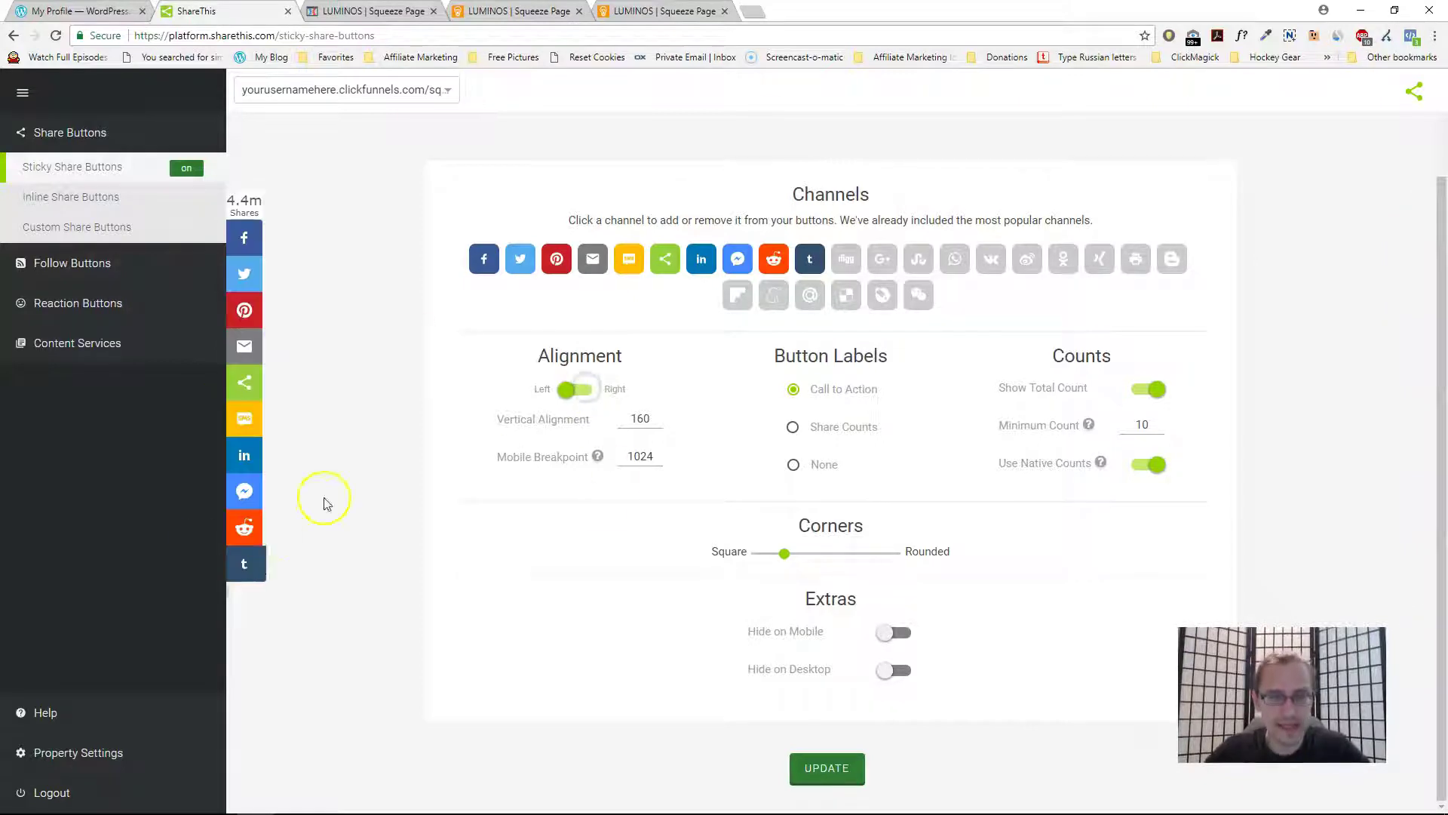
{"action": "double_click", "coordinate": [640, 419]}
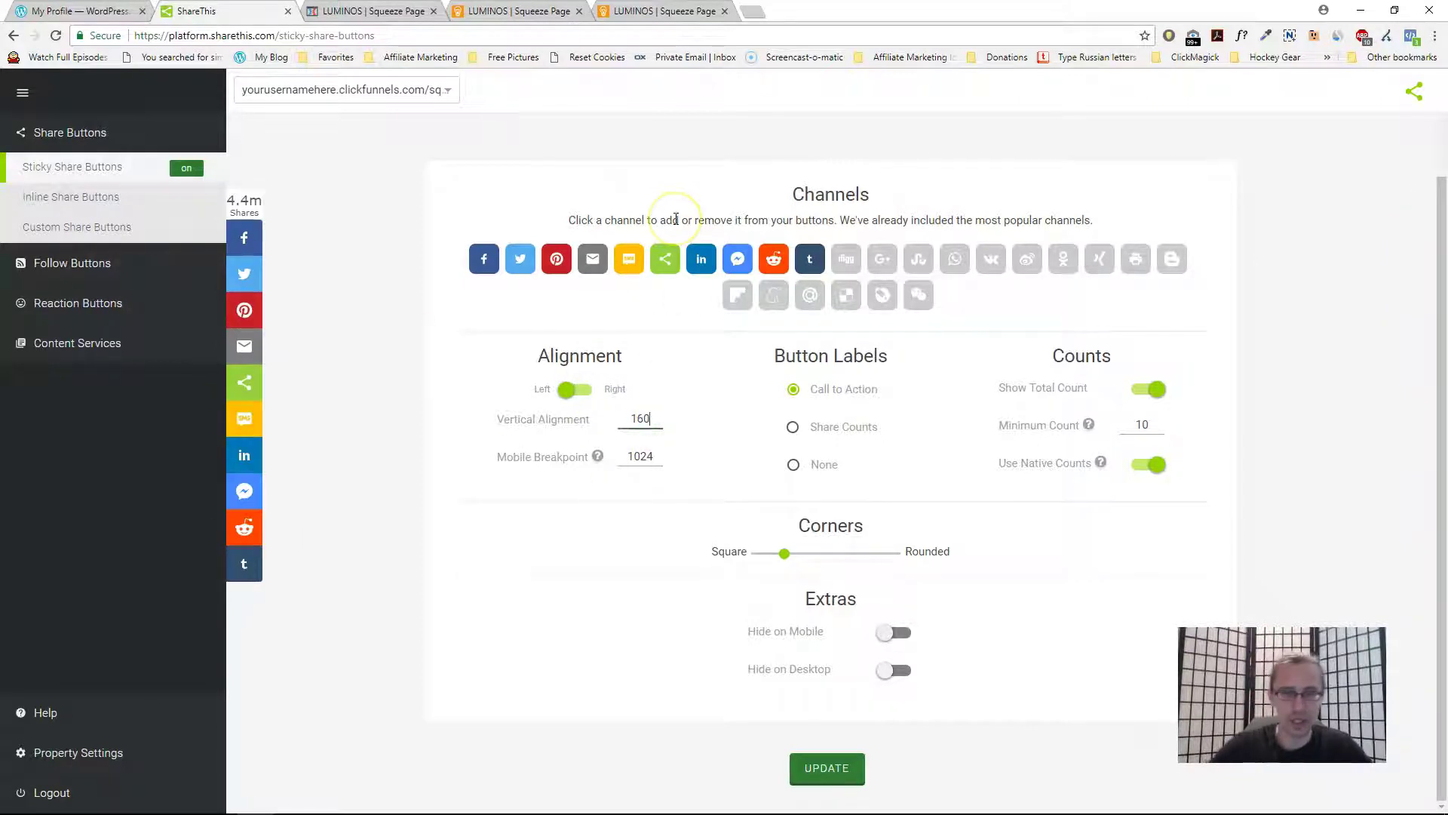
{"action": "double_click", "coordinate": [640, 418]}
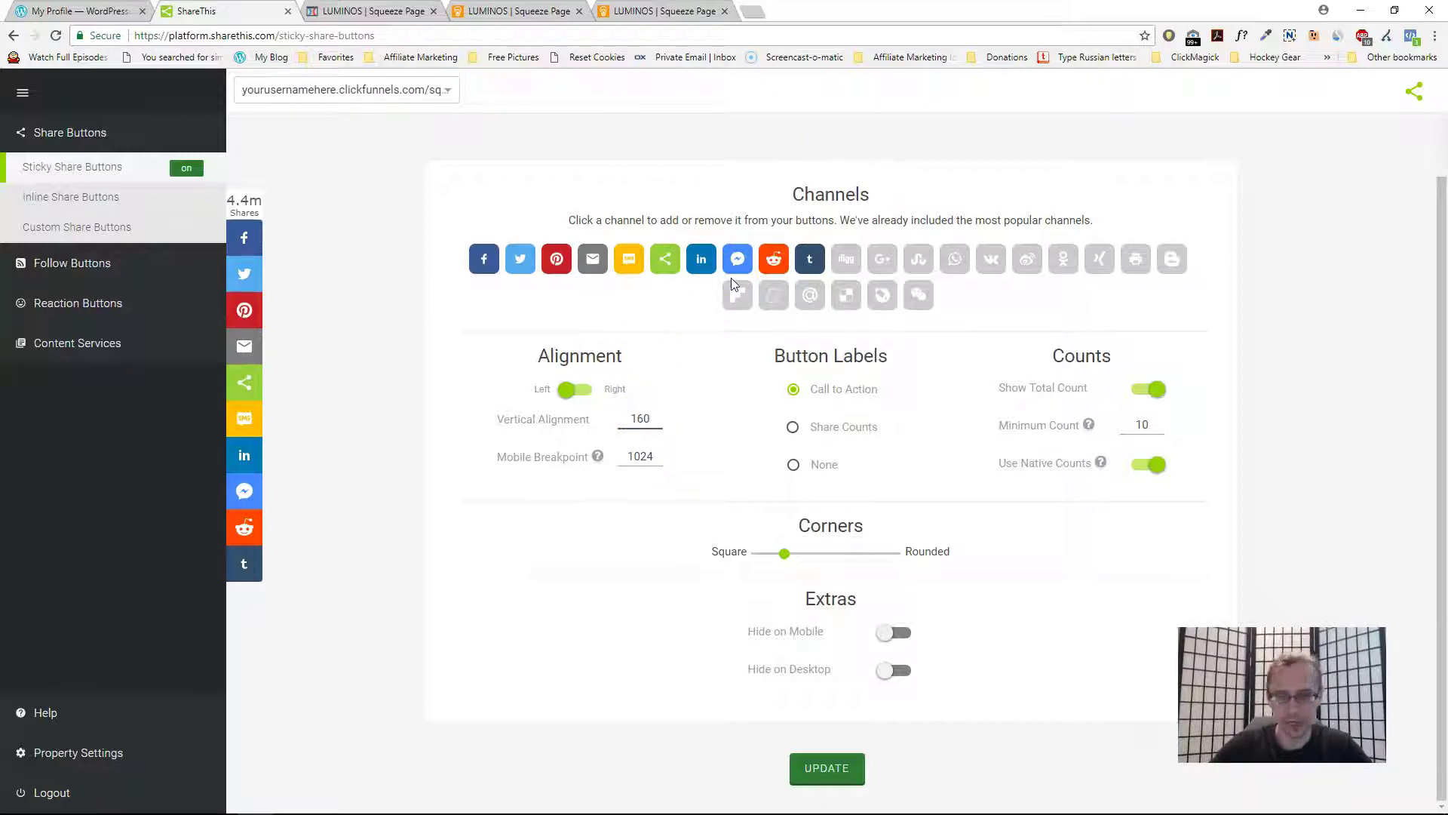
{"action": "key", "text": "BackSpace"}
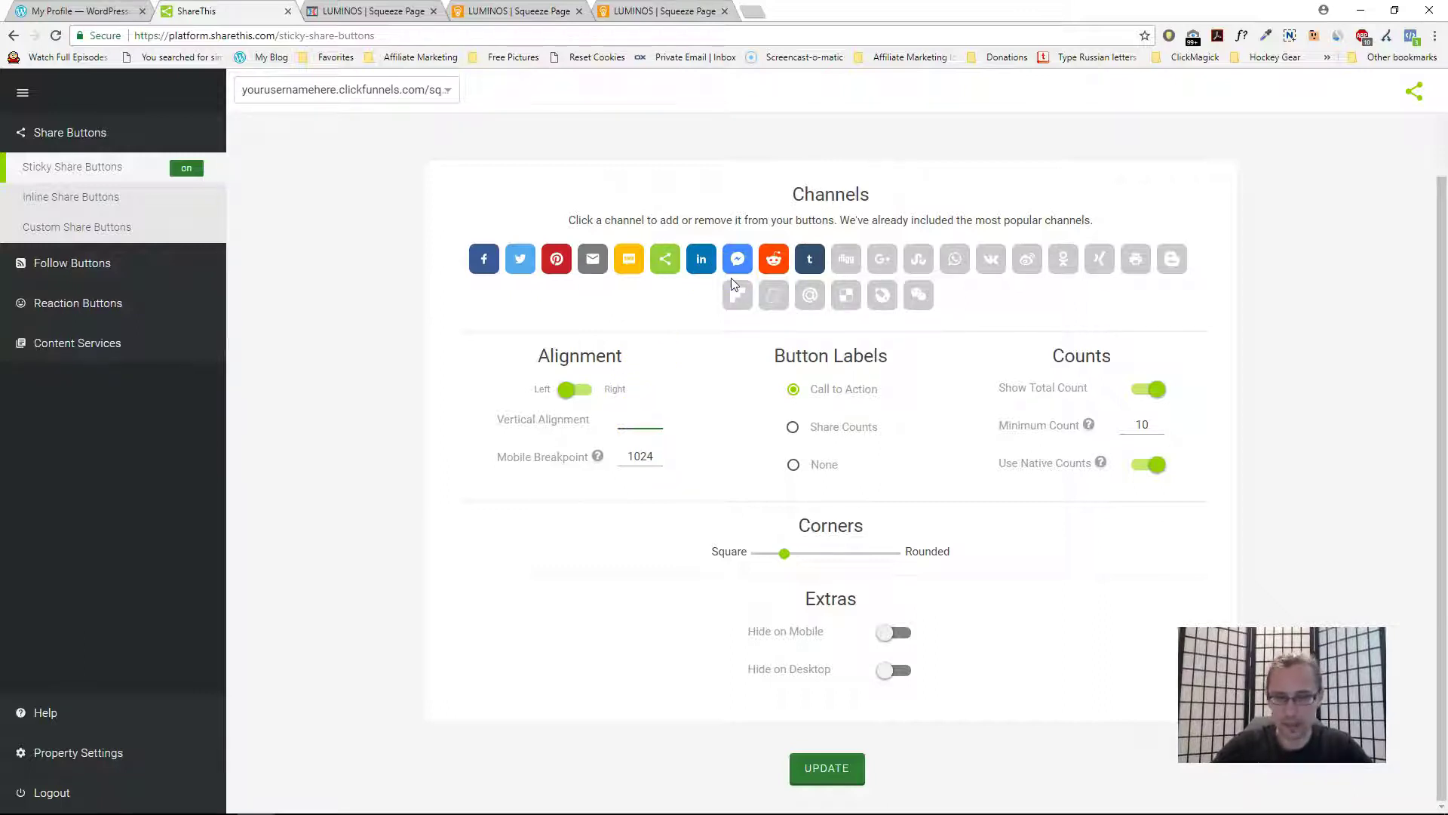
{"action": "type", "text": "200"}
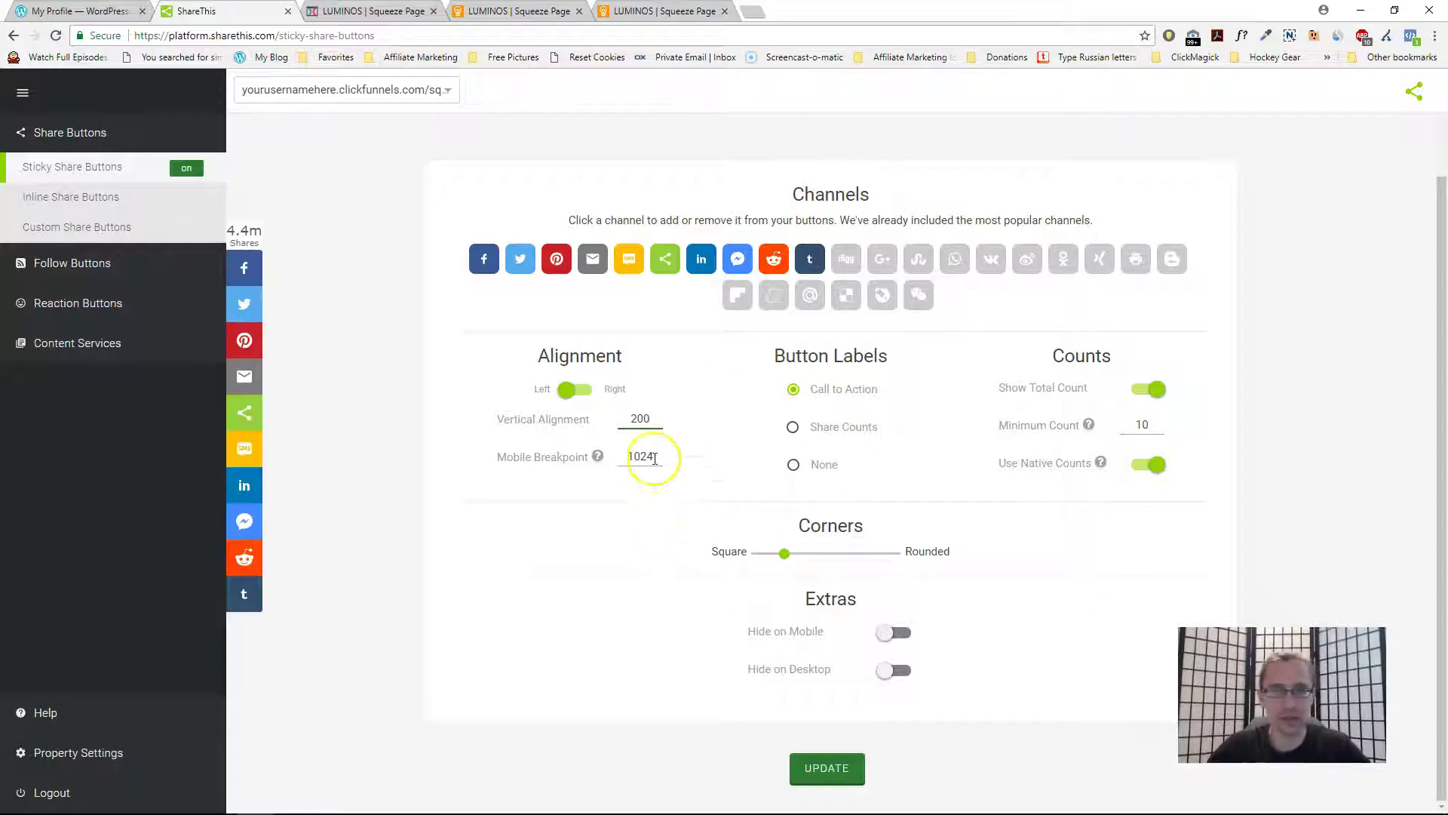
{"action": "left_click", "coordinate": [636, 416]}
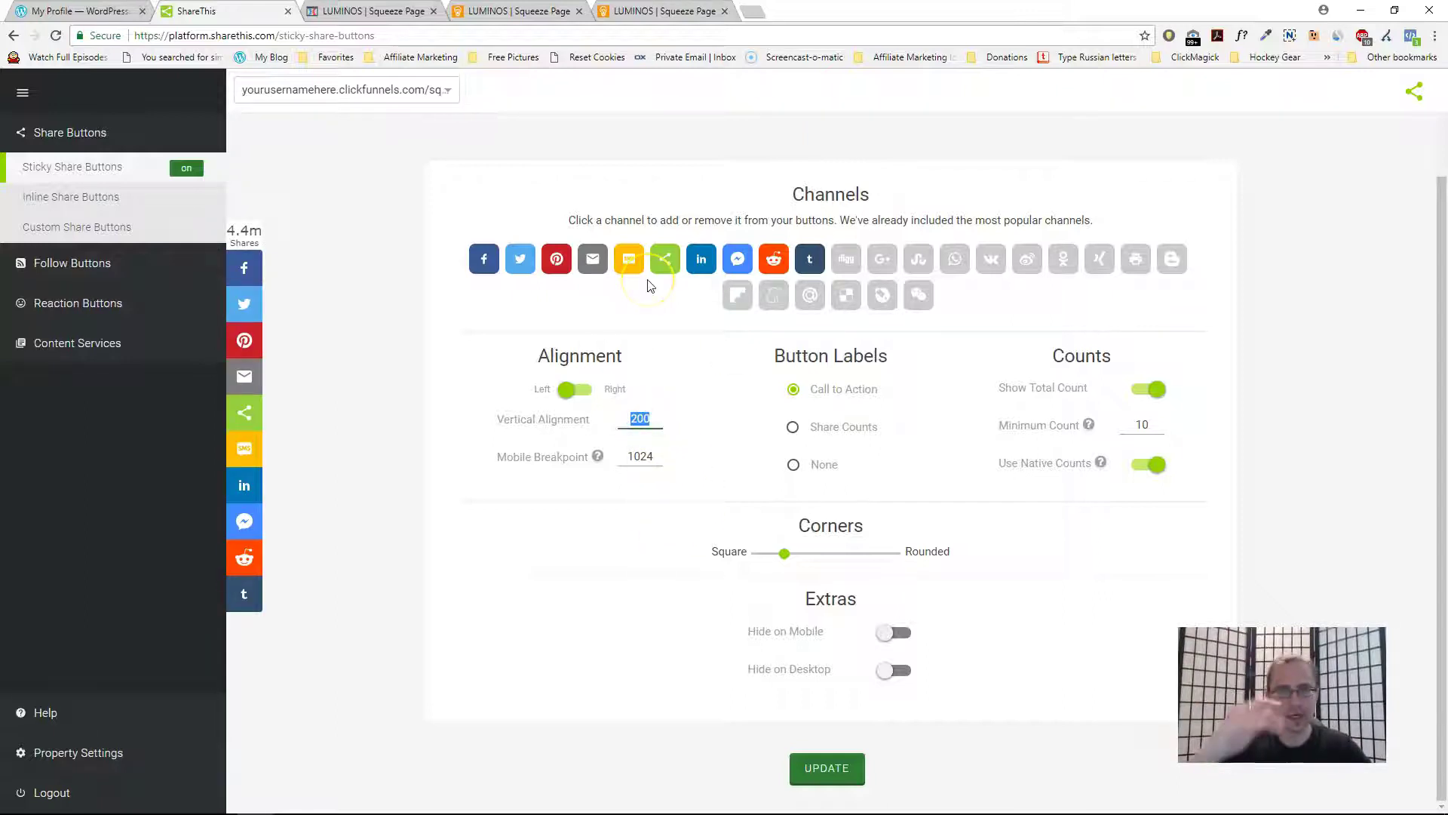
{"action": "type", "text": "160"}
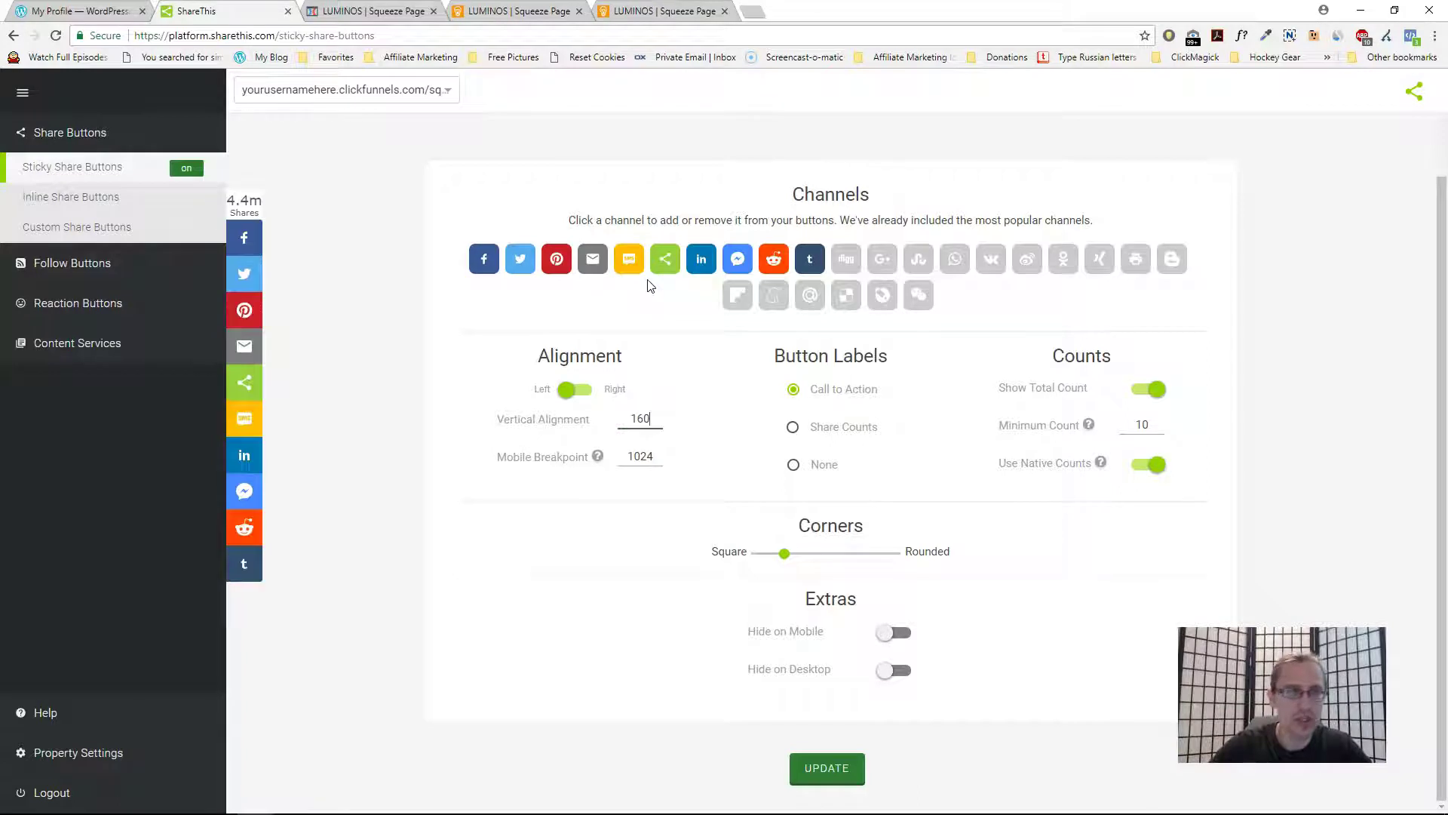
{"action": "key", "text": "BackSpace"}
{"action": "key", "text": "BackSpace"}
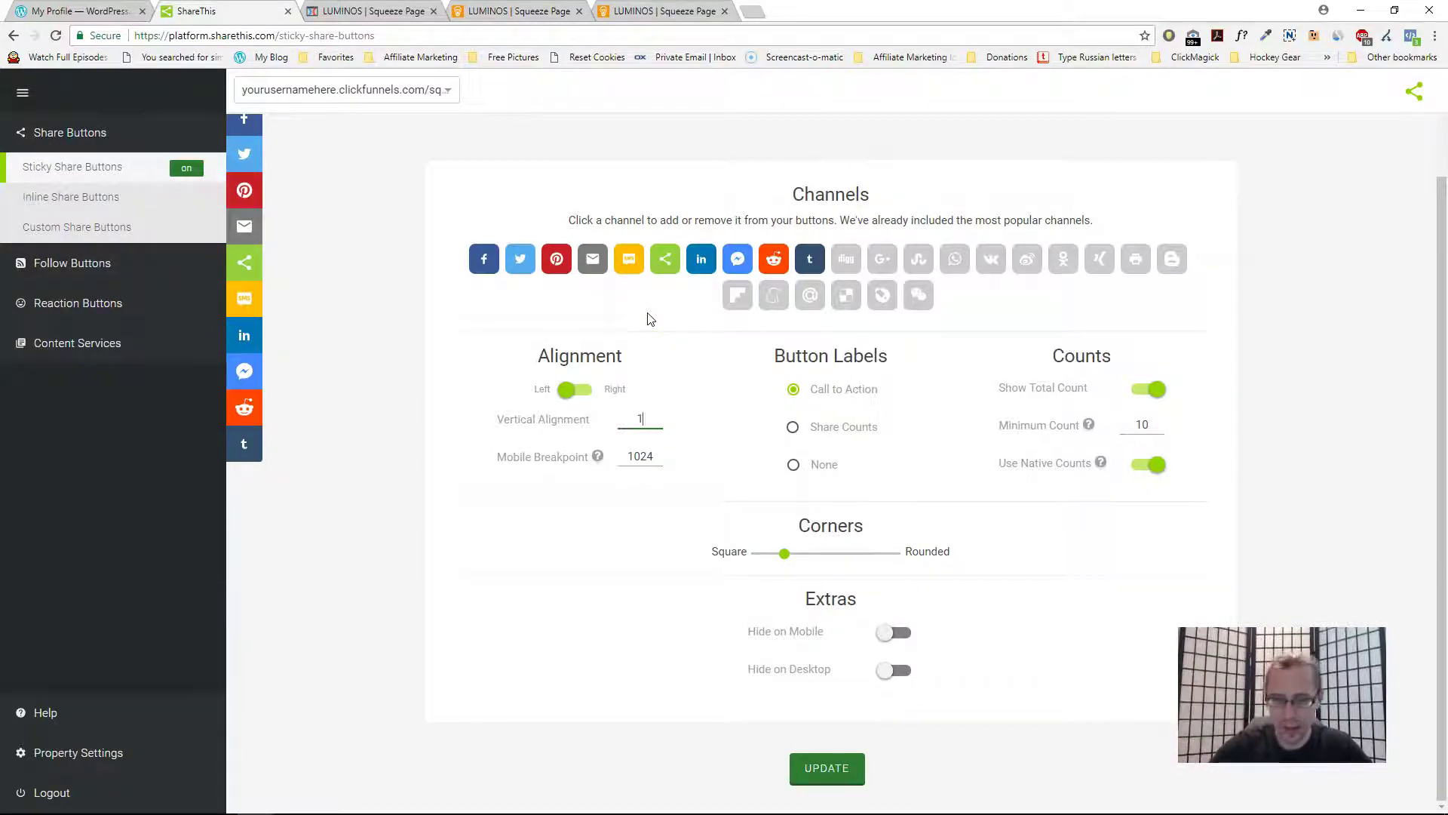
{"action": "type", "text": "60"}
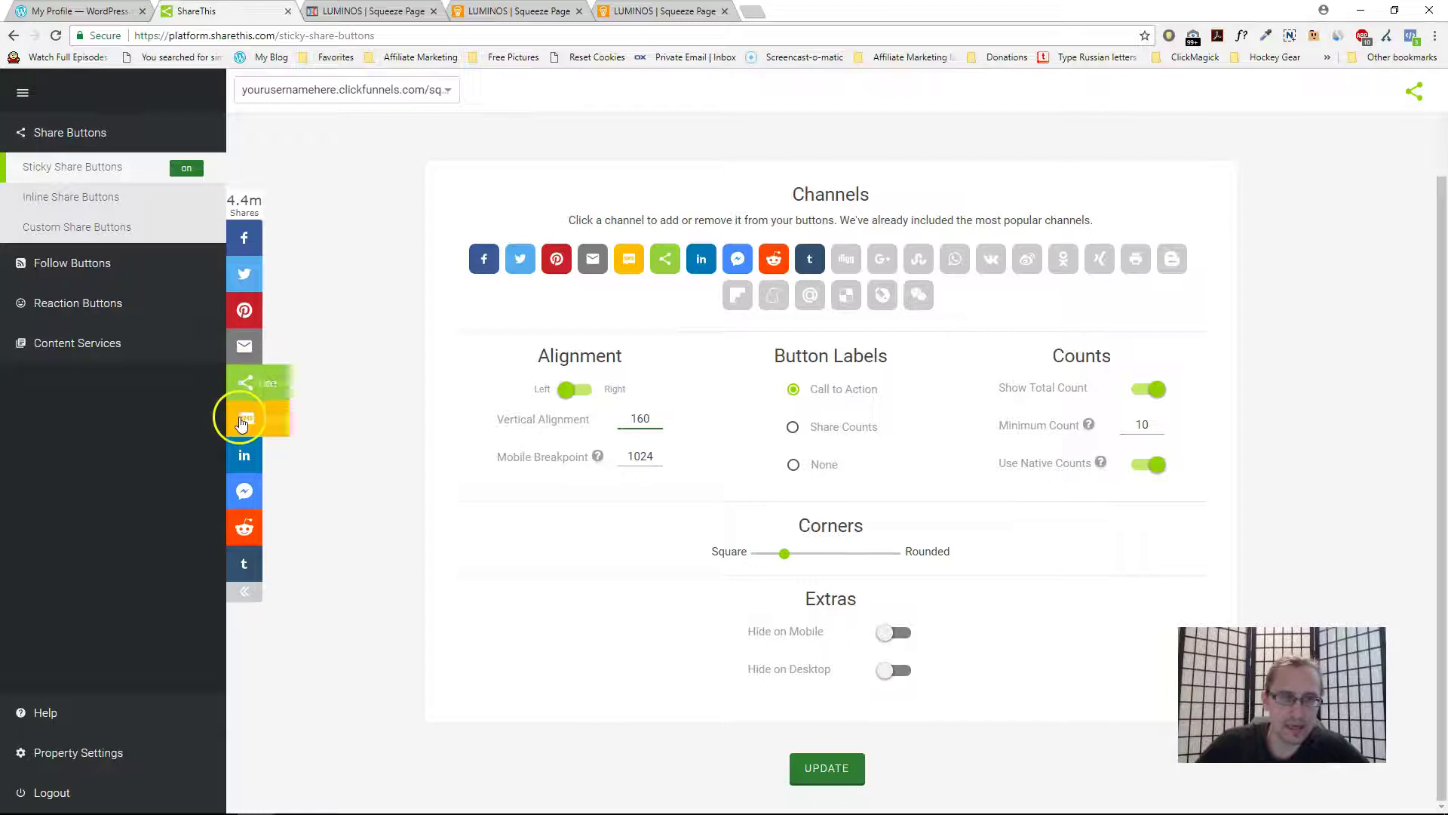
{"action": "left_click", "coordinate": [791, 428]}
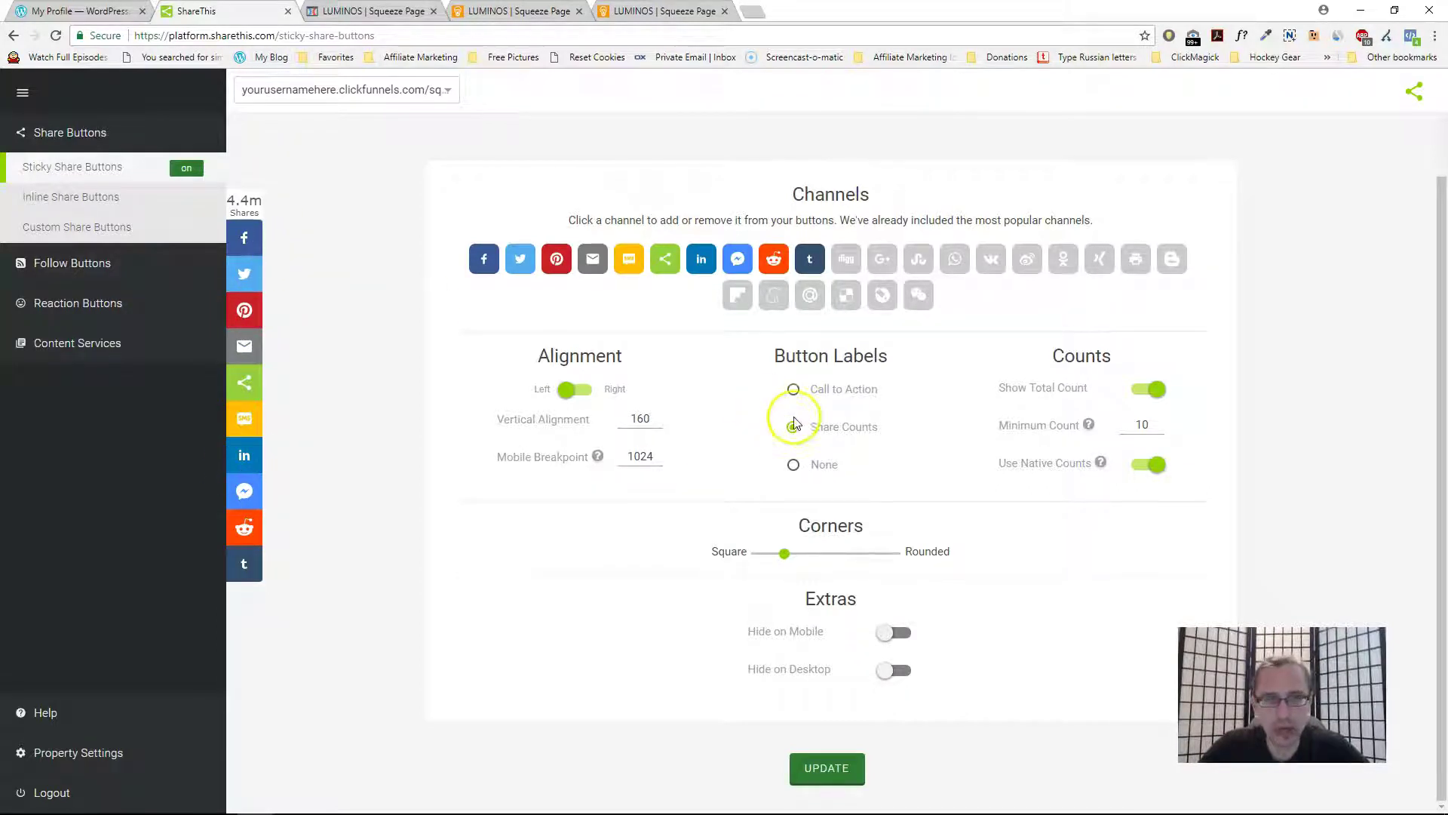
{"action": "left_click", "coordinate": [793, 389]}
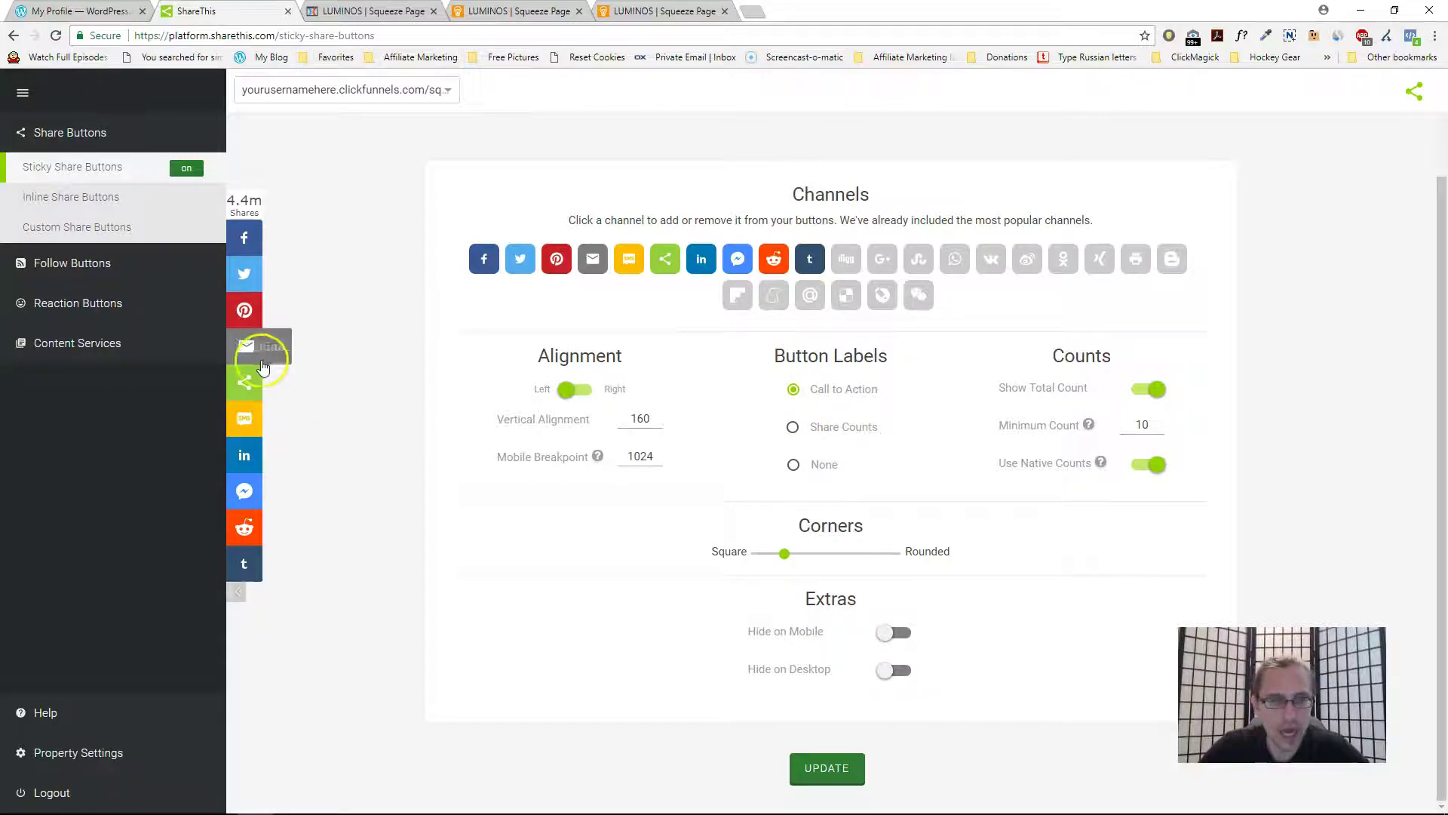
{"action": "left_click", "coordinate": [792, 427]}
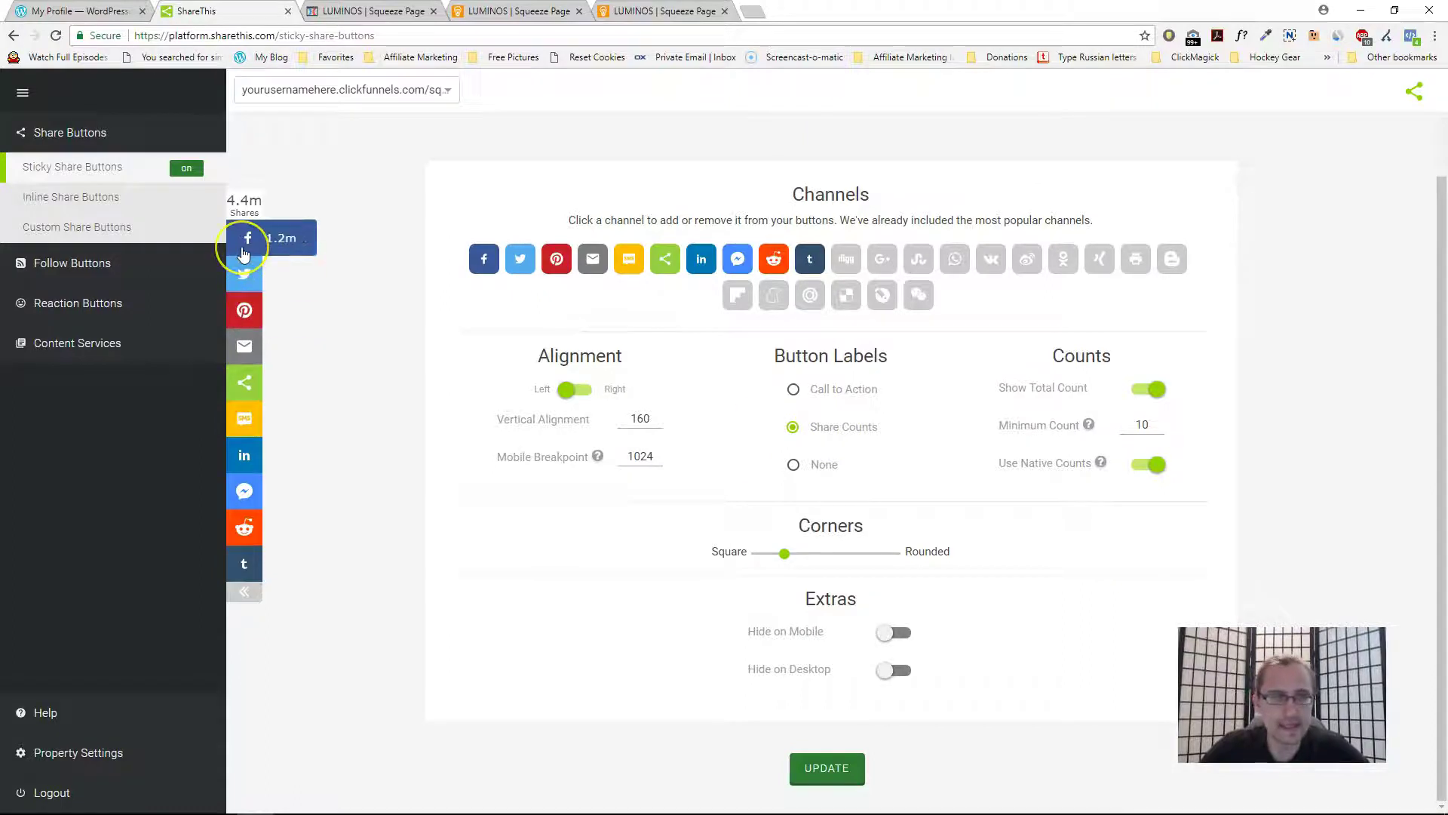
{"action": "left_click", "coordinate": [824, 465]}
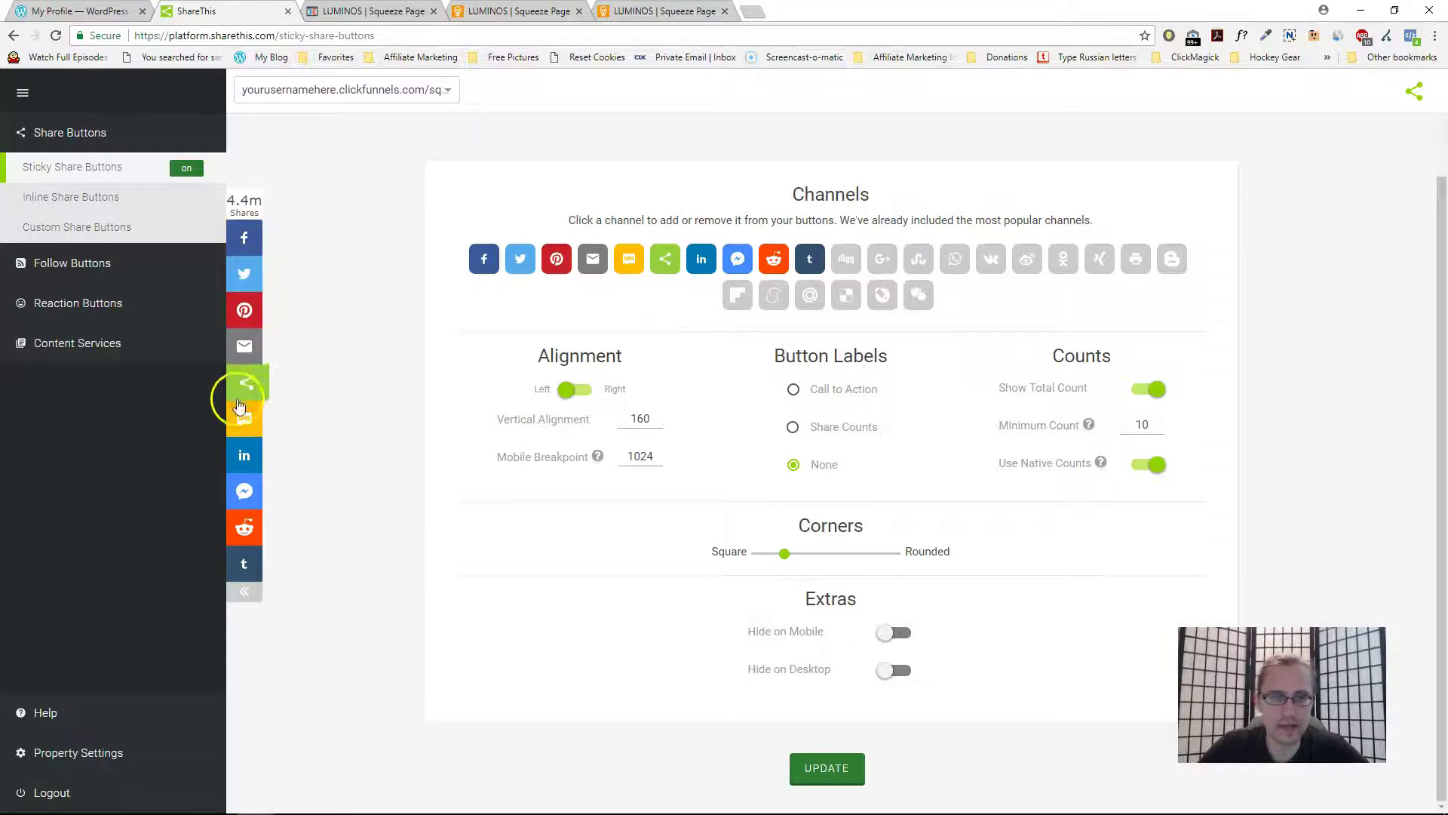
{"action": "left_click", "coordinate": [828, 387]}
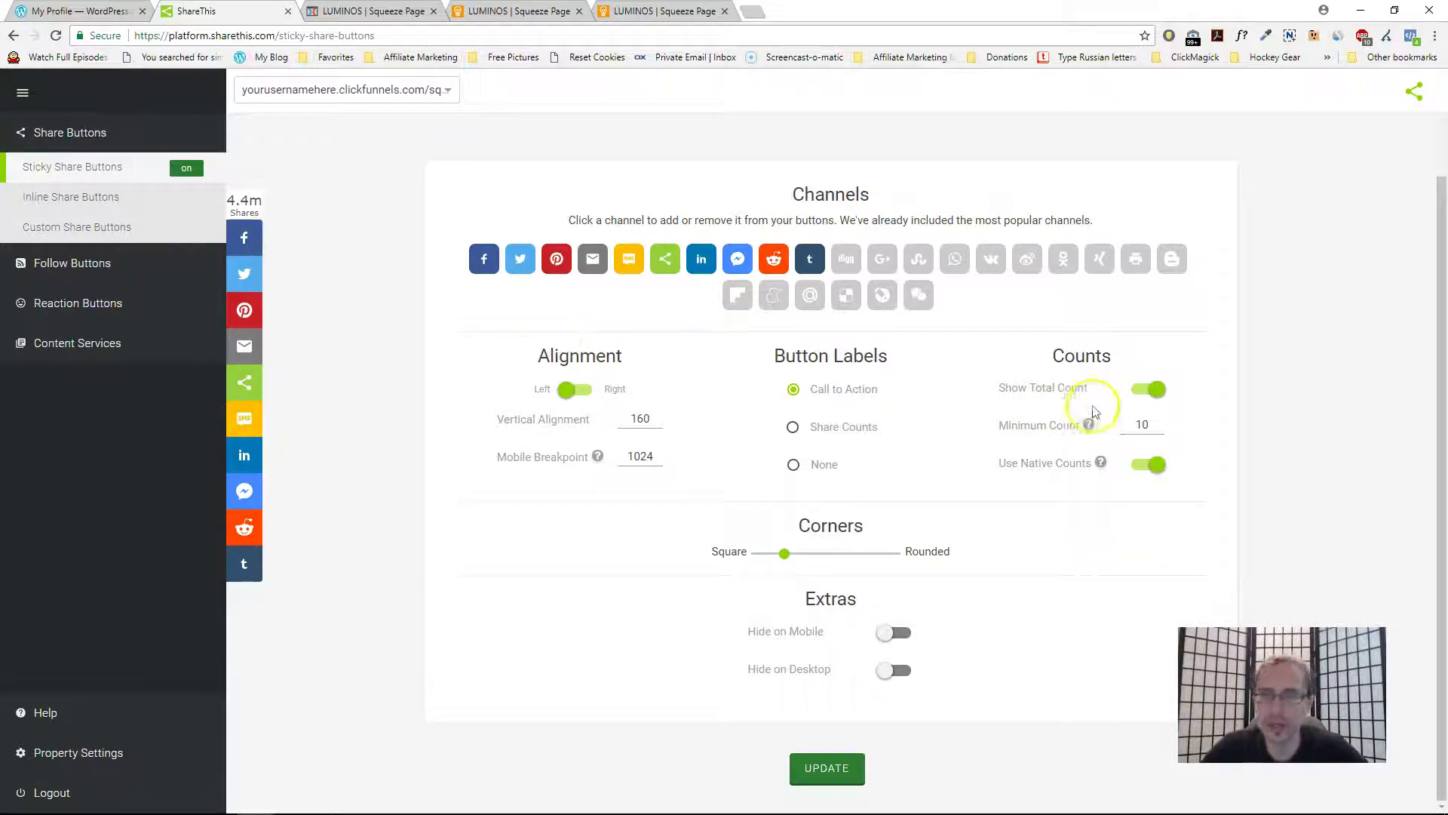
- Set the sticky bar's Minimum Count to 15, then view the live LUMINOS squeeze page
{"action": "left_click", "coordinate": [1142, 427]}
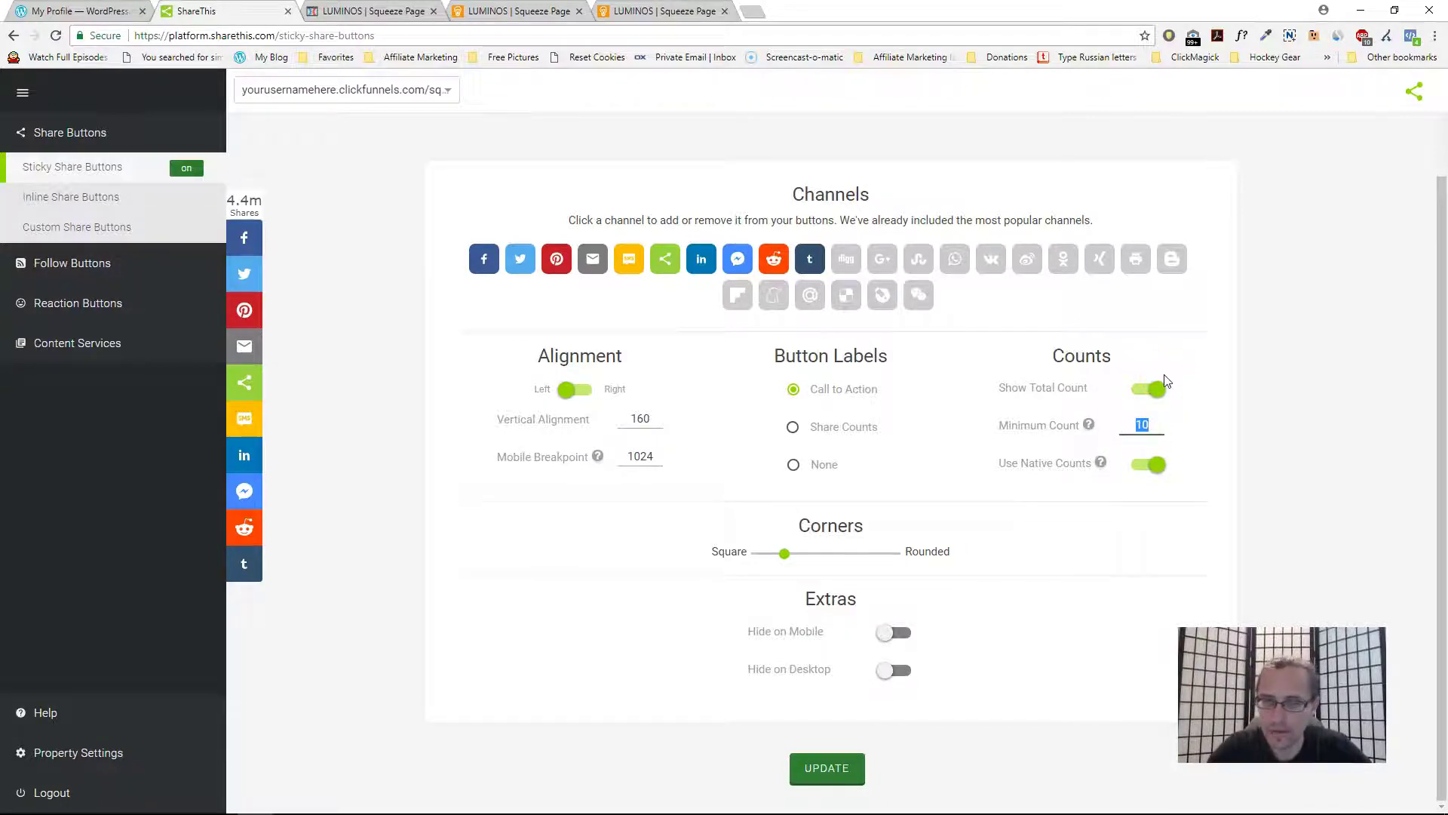
{"action": "type", "text": "500000"}
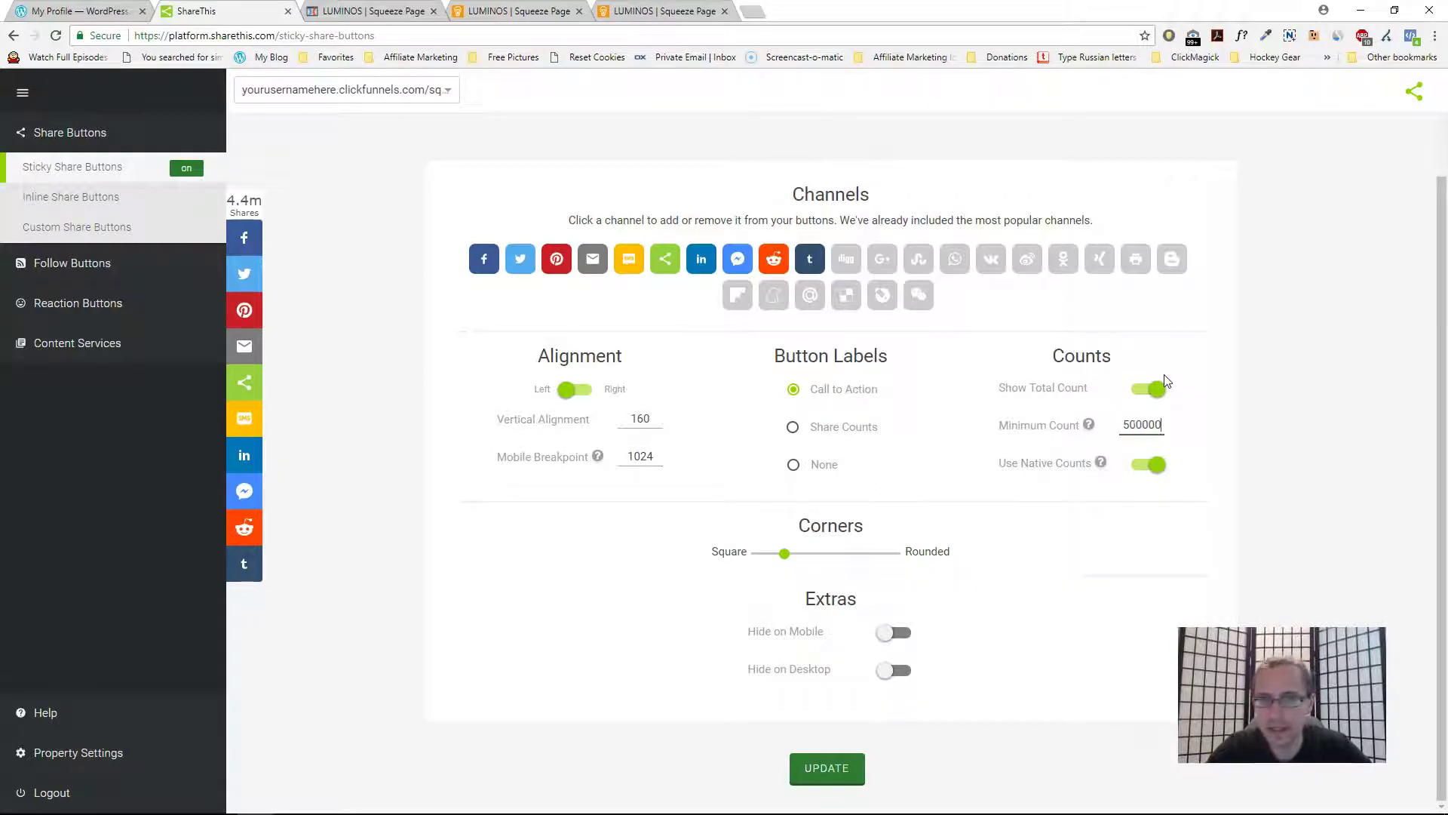
{"action": "type", "text": "00"}
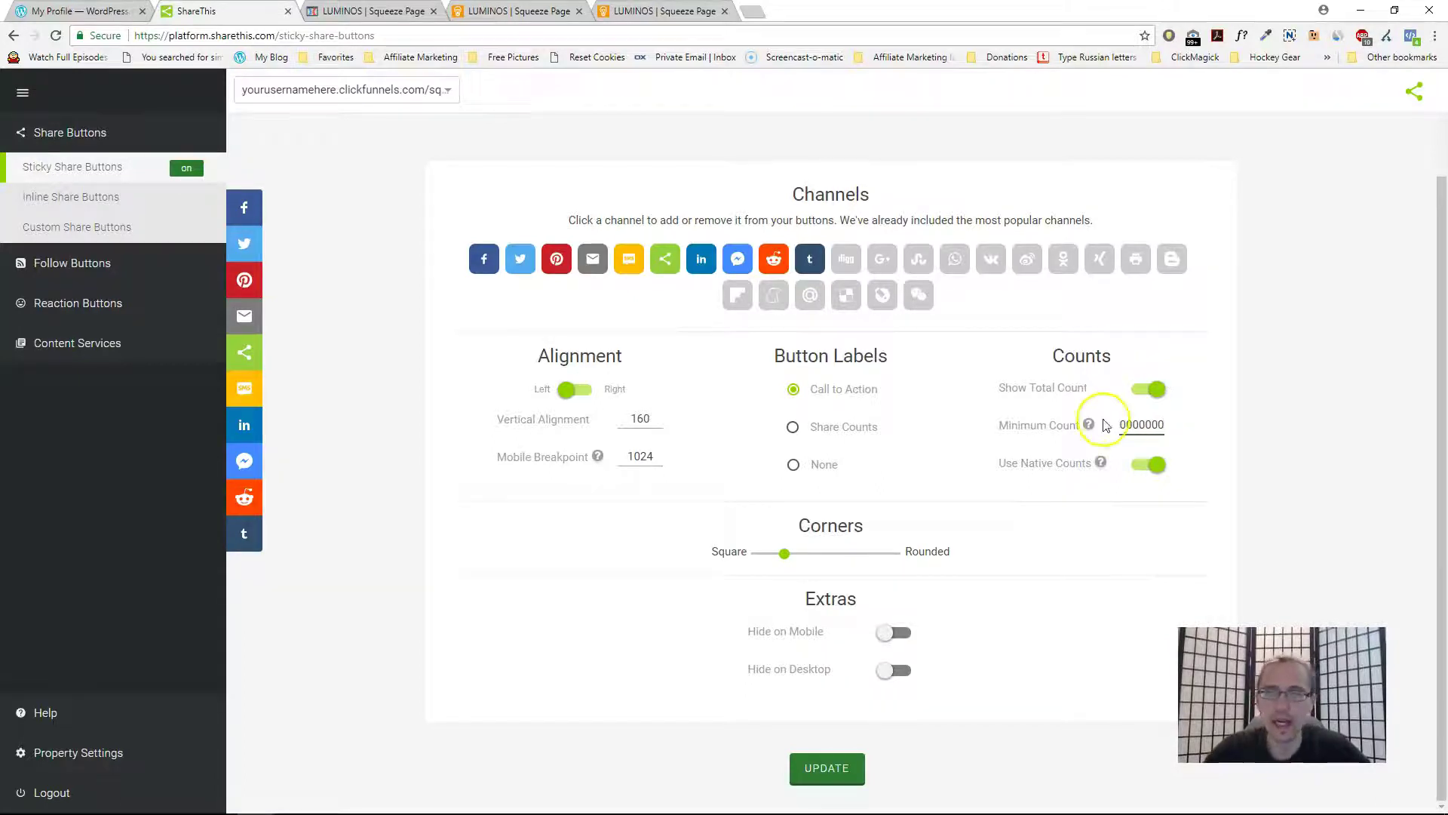
{"action": "left_click", "coordinate": [1140, 424]}
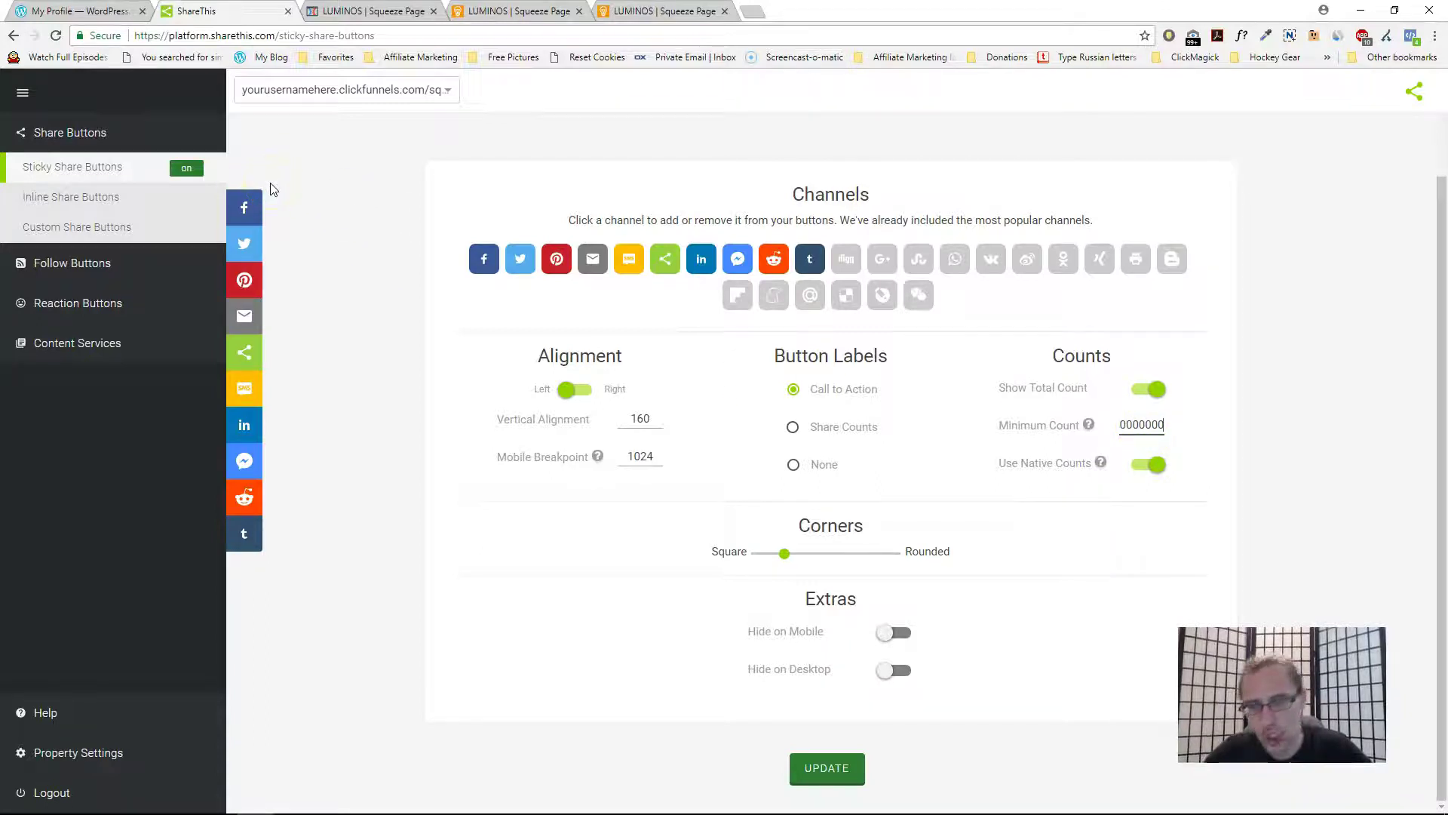
{"action": "key", "text": "BackSpace"}
{"action": "key", "text": "BackSpace"}
{"action": "key", "text": "BackSpace"}
{"action": "key", "text": "BackSpace"}
{"action": "key", "text": "BackSpace"}
{"action": "key", "text": "BackSpace"}
{"action": "key", "text": "BackSpace"}
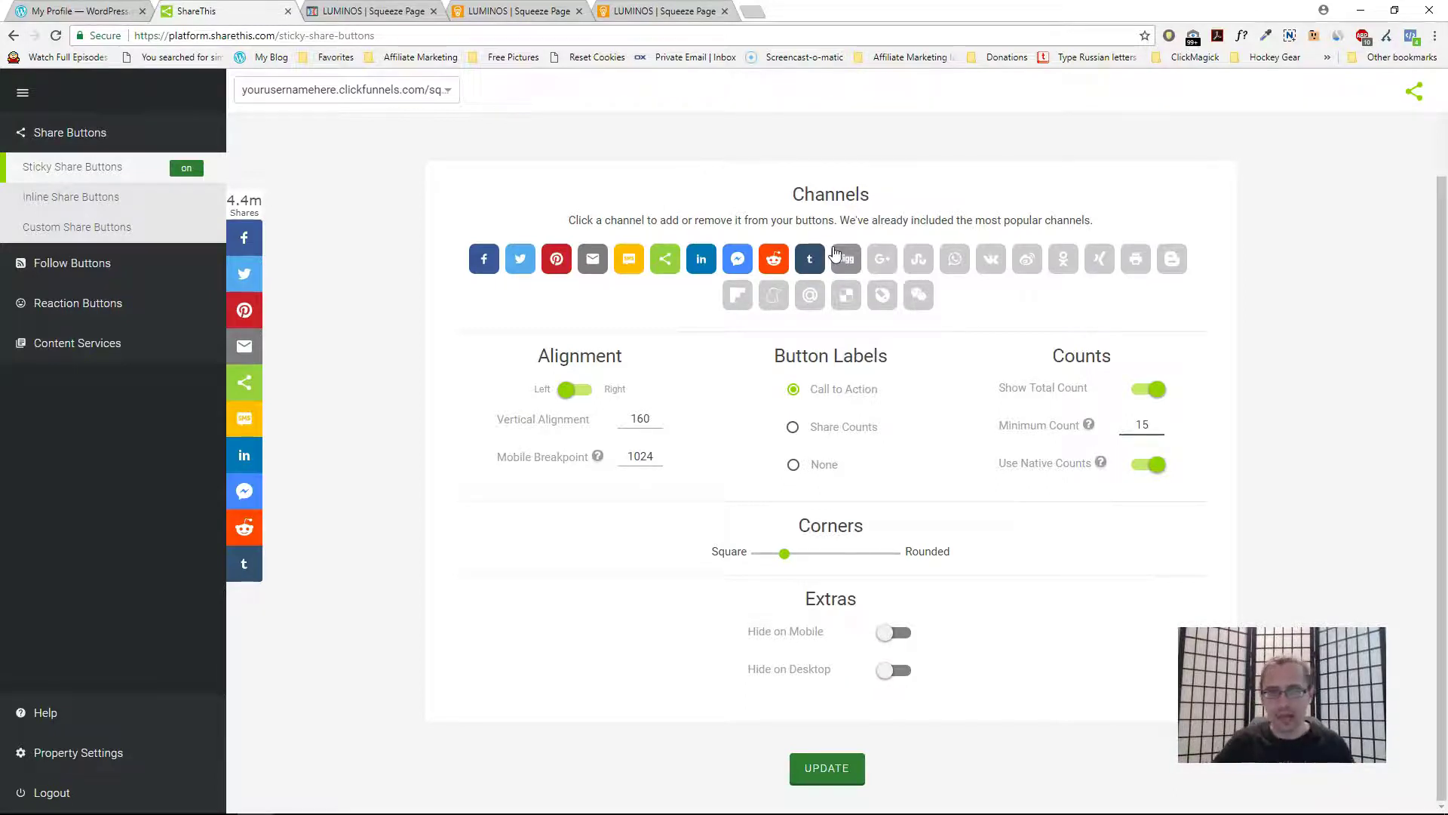
{"action": "left_click", "coordinate": [498, 10]}
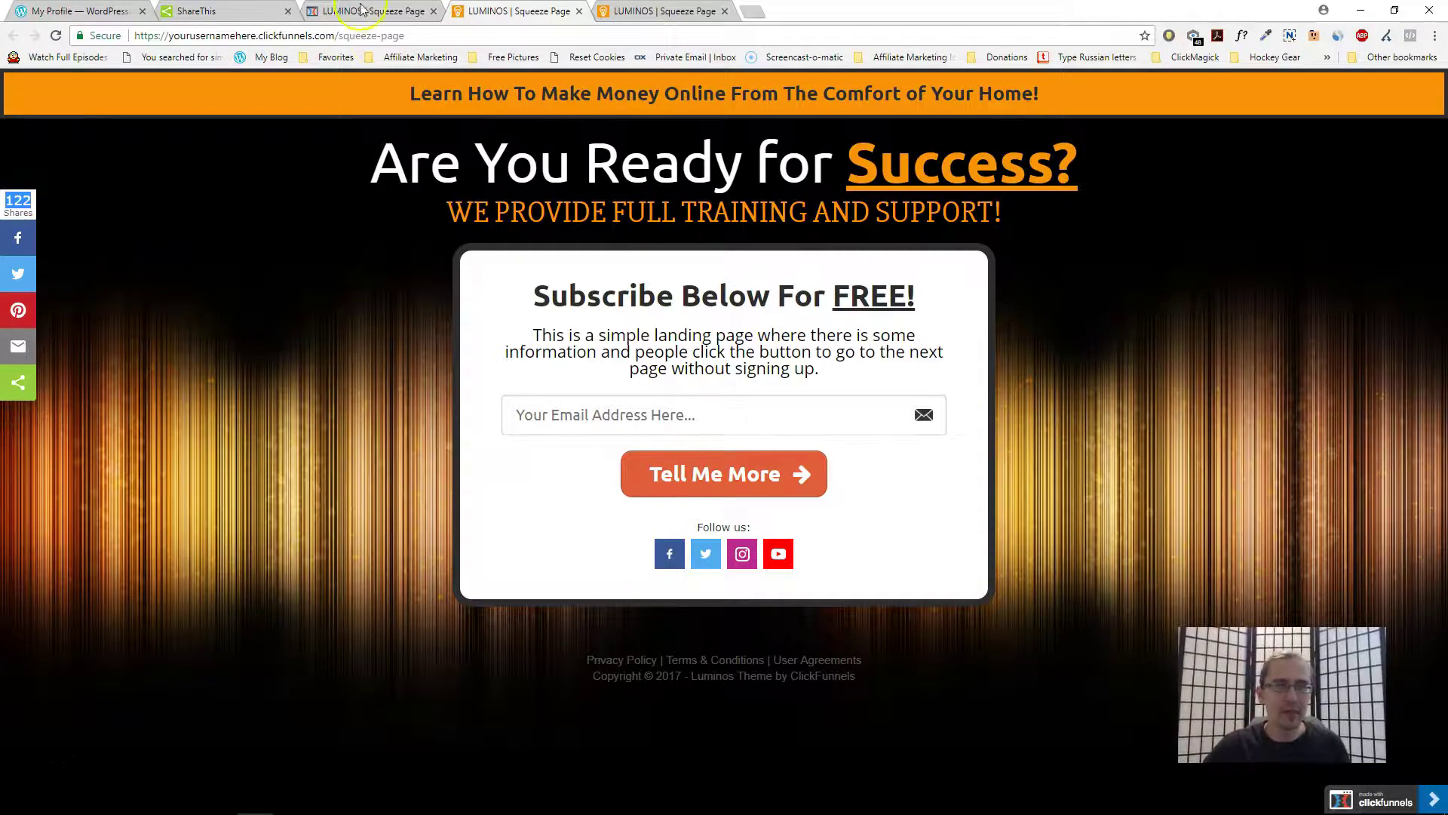
- Round the sticky buttons' corners a little more, remove SMS, and toggle Hide on Mobile on then off
{"action": "left_click", "coordinate": [279, 11]}
{"action": "left_click", "coordinate": [1215, 428]}
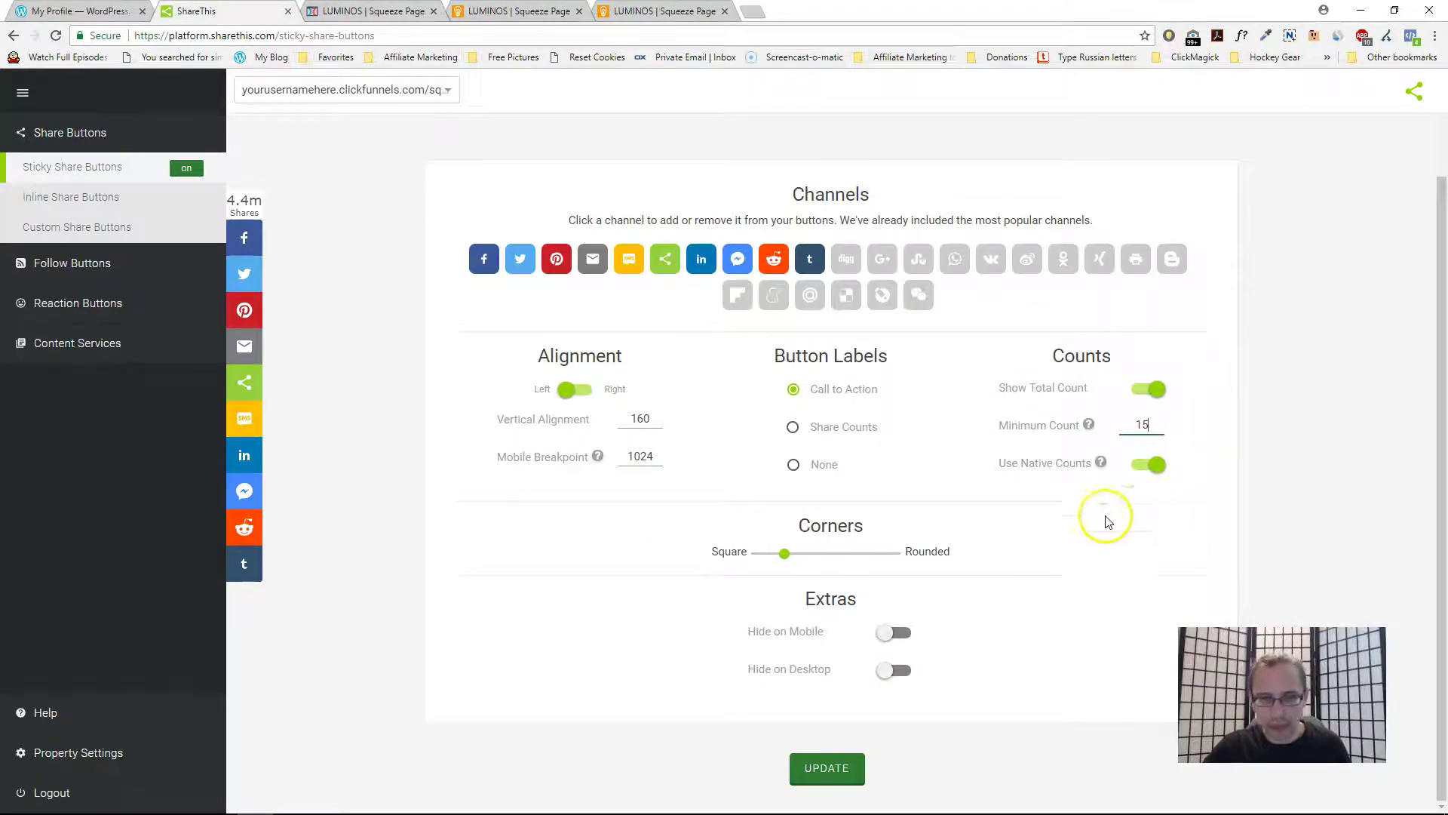
{"action": "left_click_drag", "start_coordinate": [786, 562], "coordinate": [820, 556]}
{"action": "left_click", "coordinate": [896, 633]}
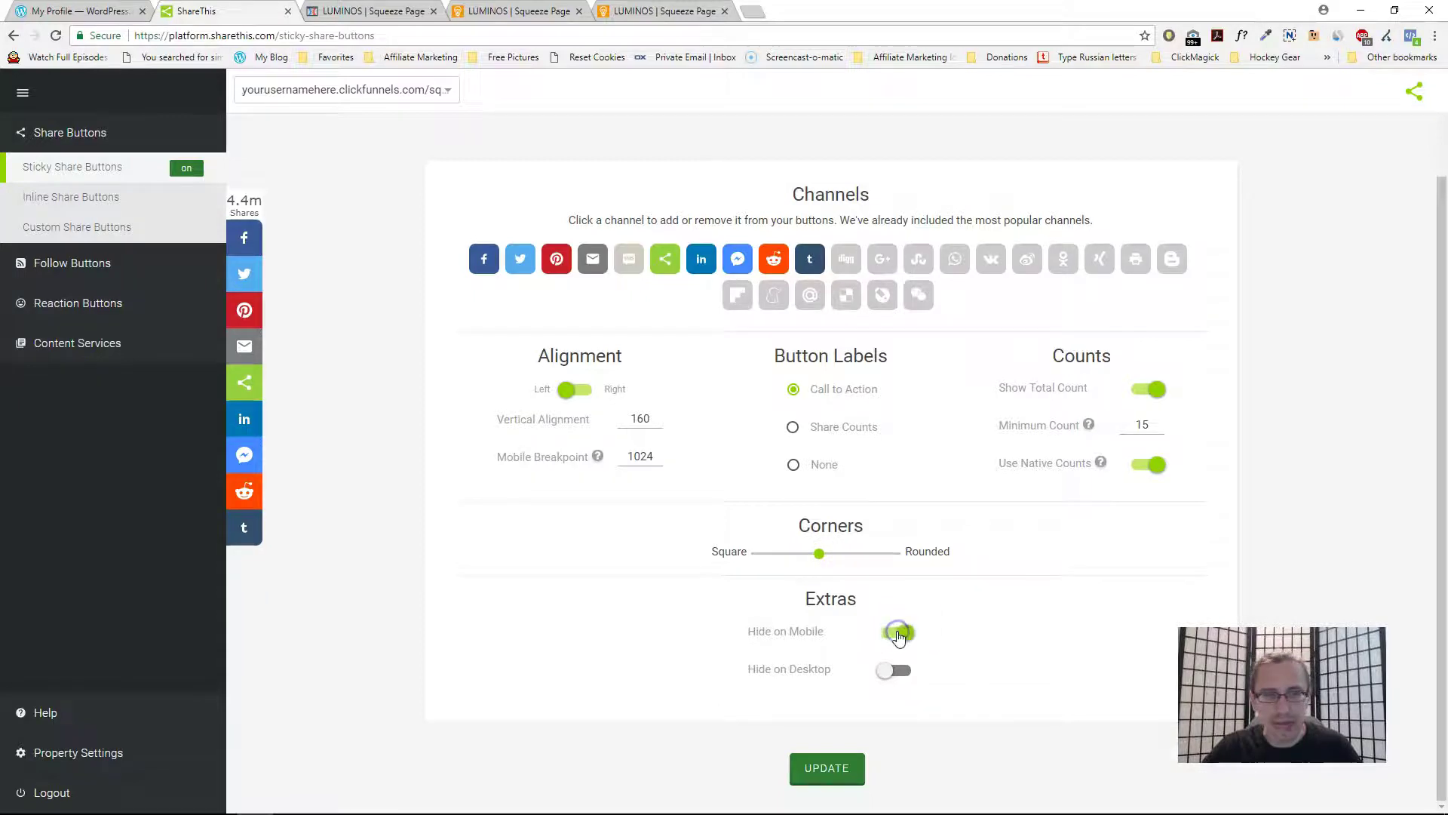
{"action": "left_click", "coordinate": [897, 670]}
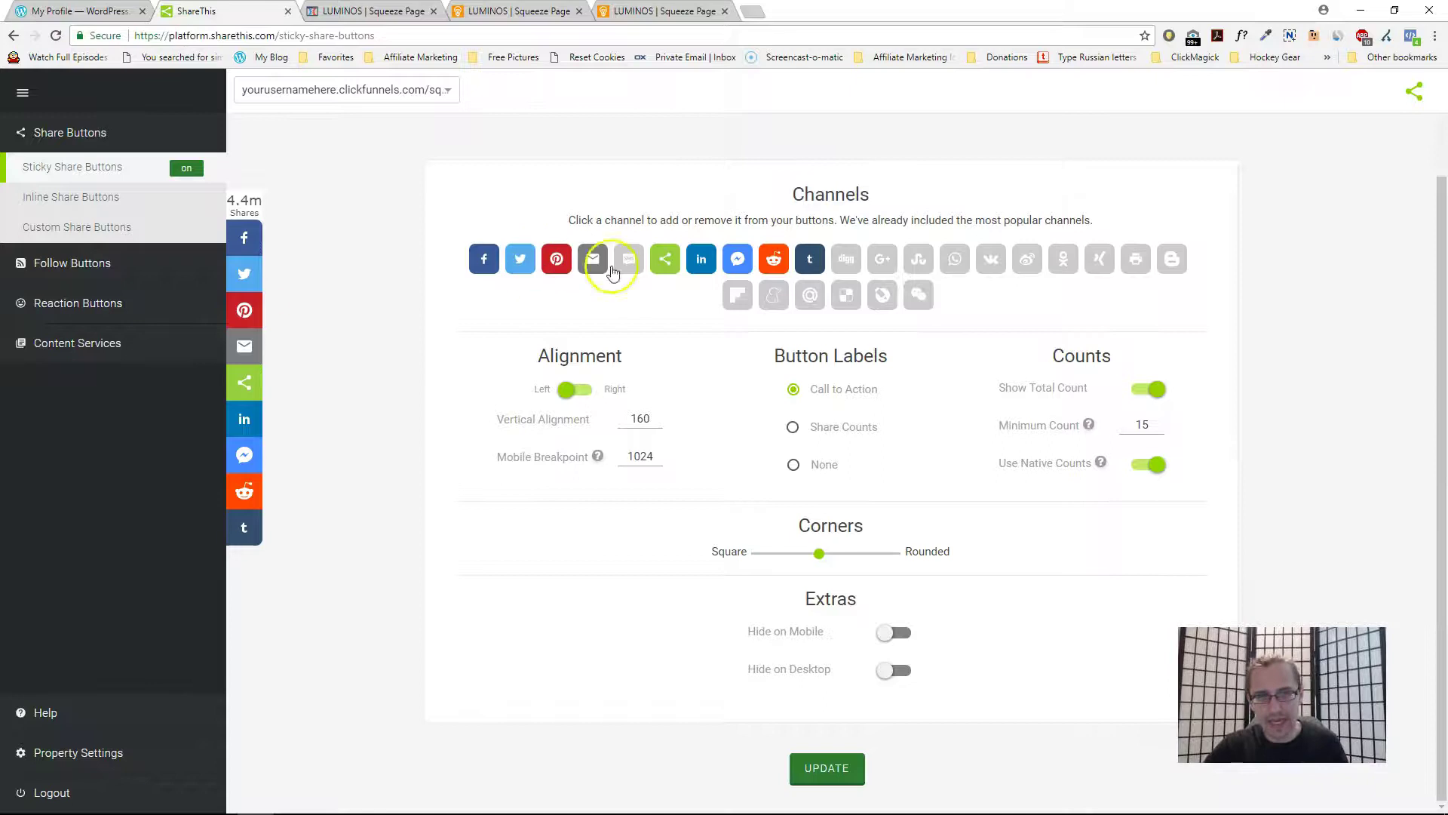
- Glance at the live squeeze page, then open the ShareThis Inline Follow Buttons settings
{"action": "left_click", "coordinate": [103, 266]}
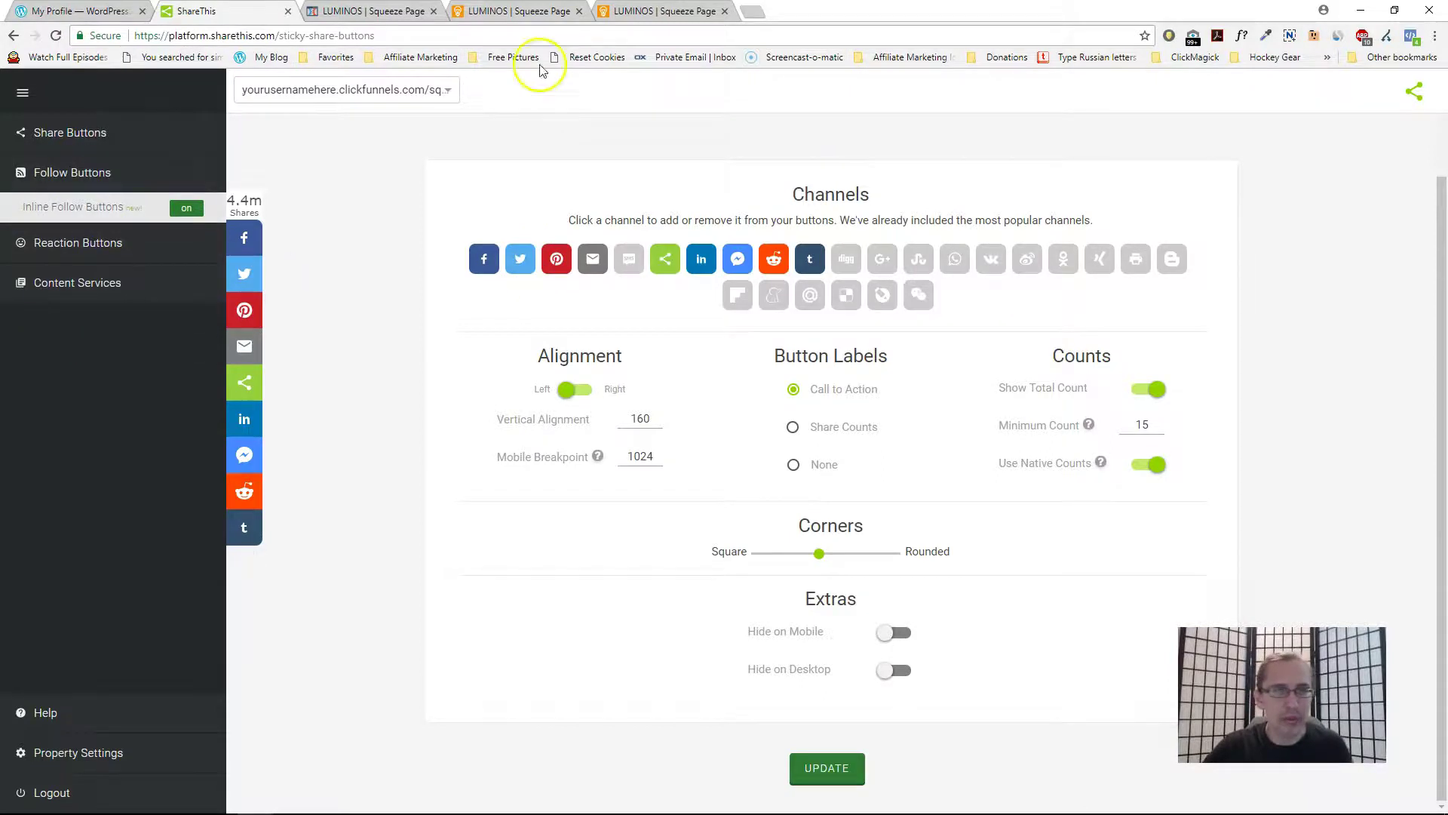
{"action": "left_click", "coordinate": [519, 10]}
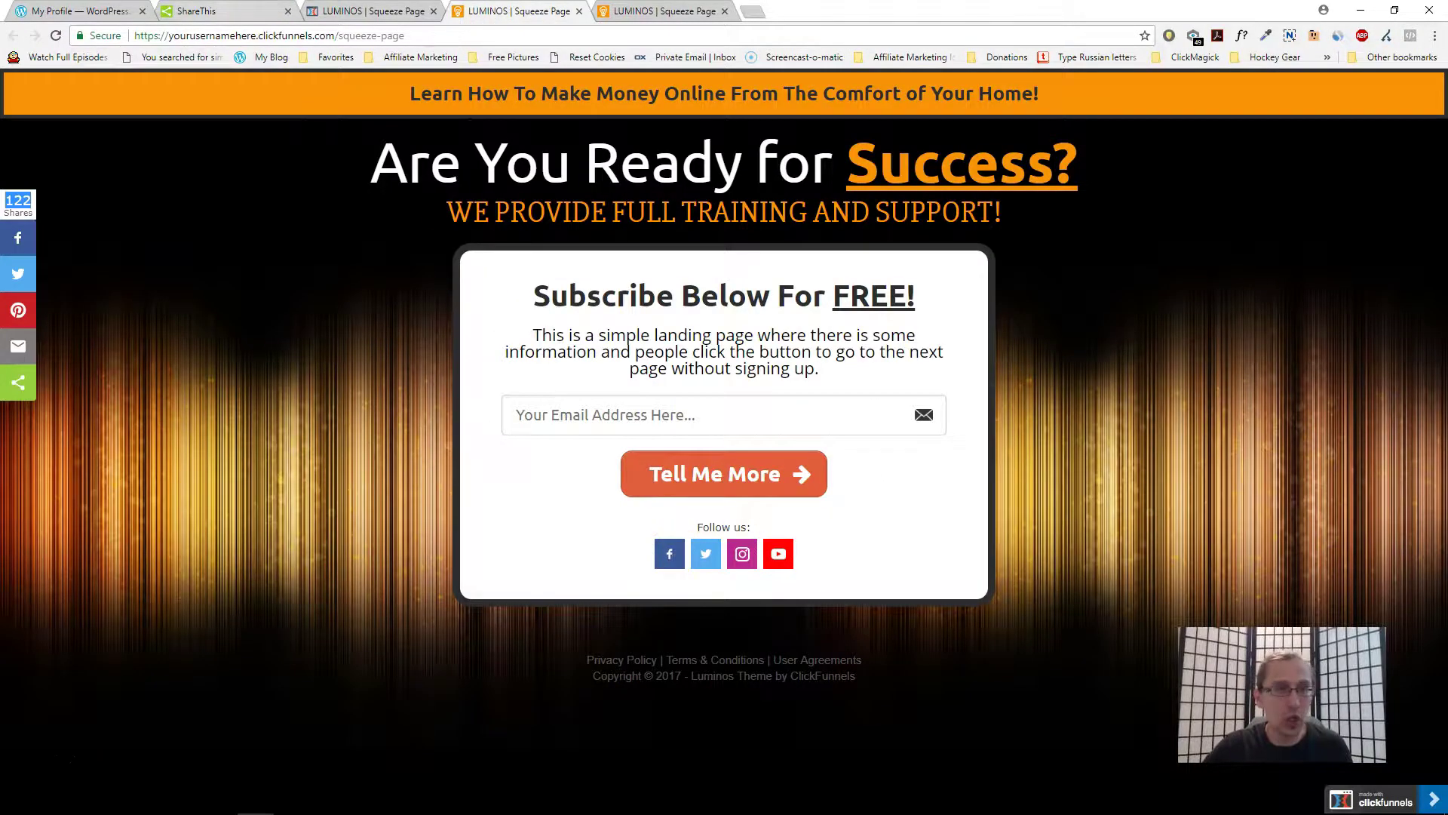
{"action": "left_click", "coordinate": [200, 10]}
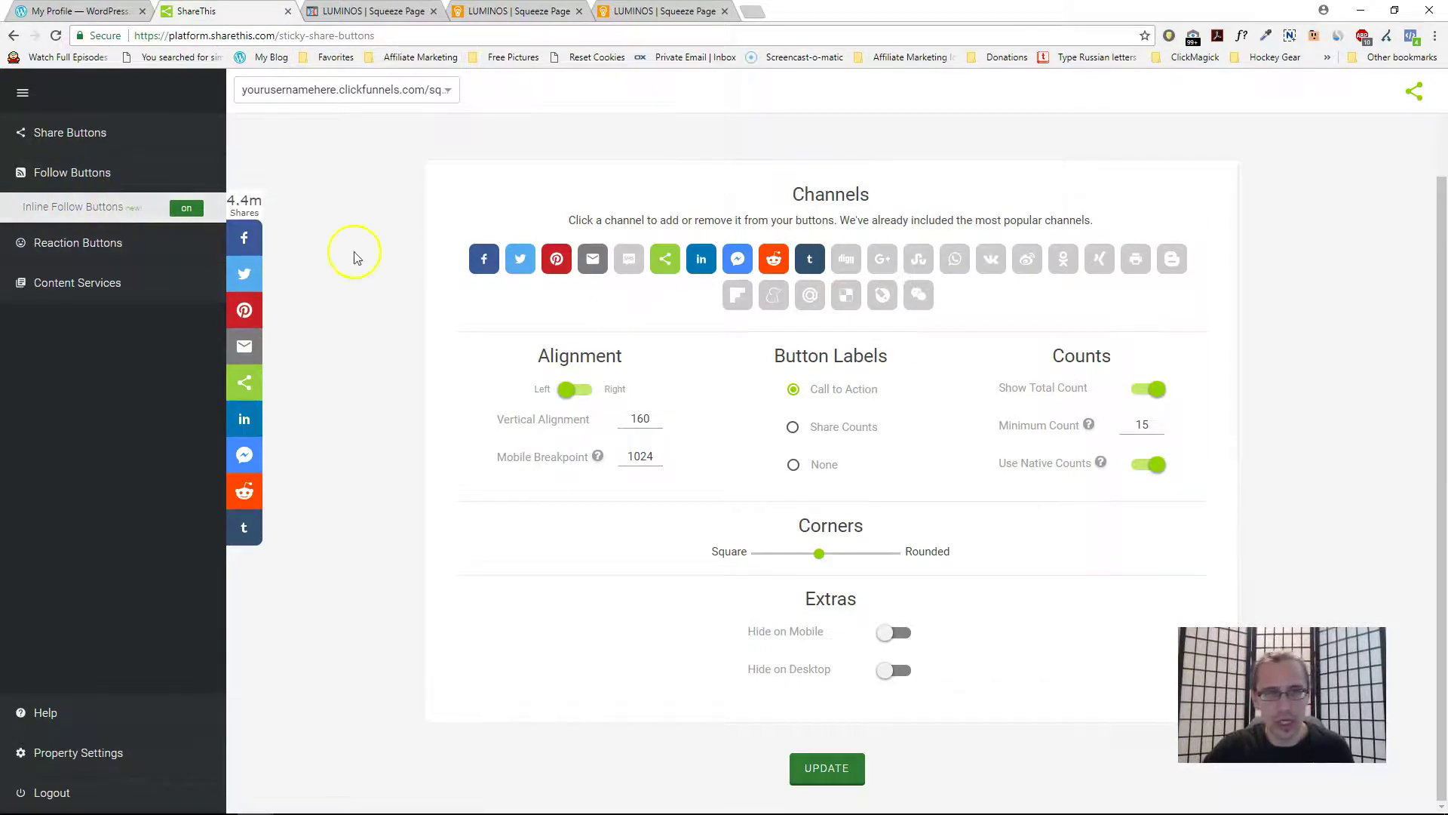
{"action": "left_click", "coordinate": [82, 208]}
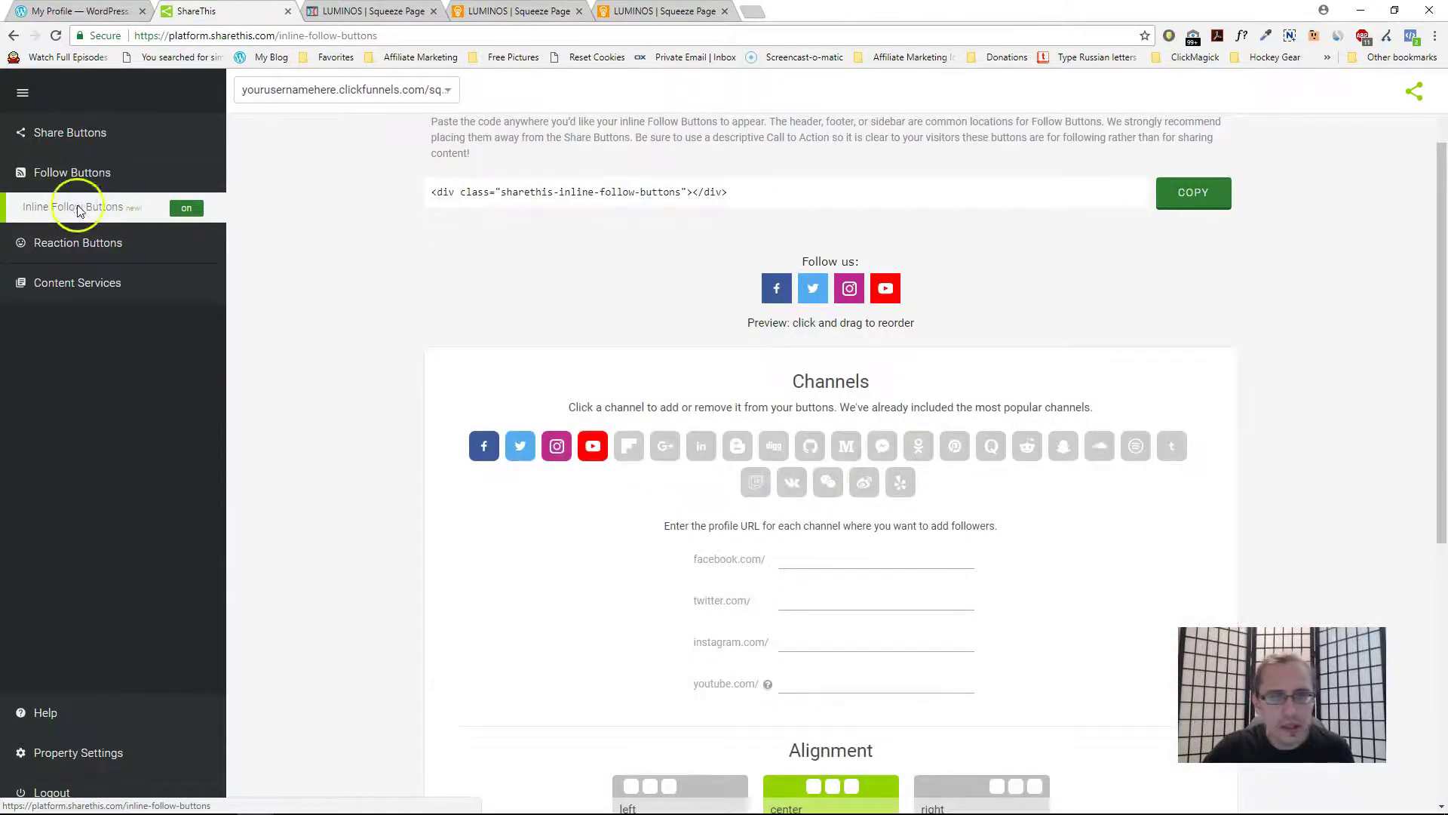
- Add Flipboard, Google+ and LinkedIn follow channels, keeping center alignment after trying left and right
{"action": "left_click", "coordinate": [629, 445]}
{"action": "left_click", "coordinate": [665, 445]}
{"action": "left_click", "coordinate": [702, 445]}
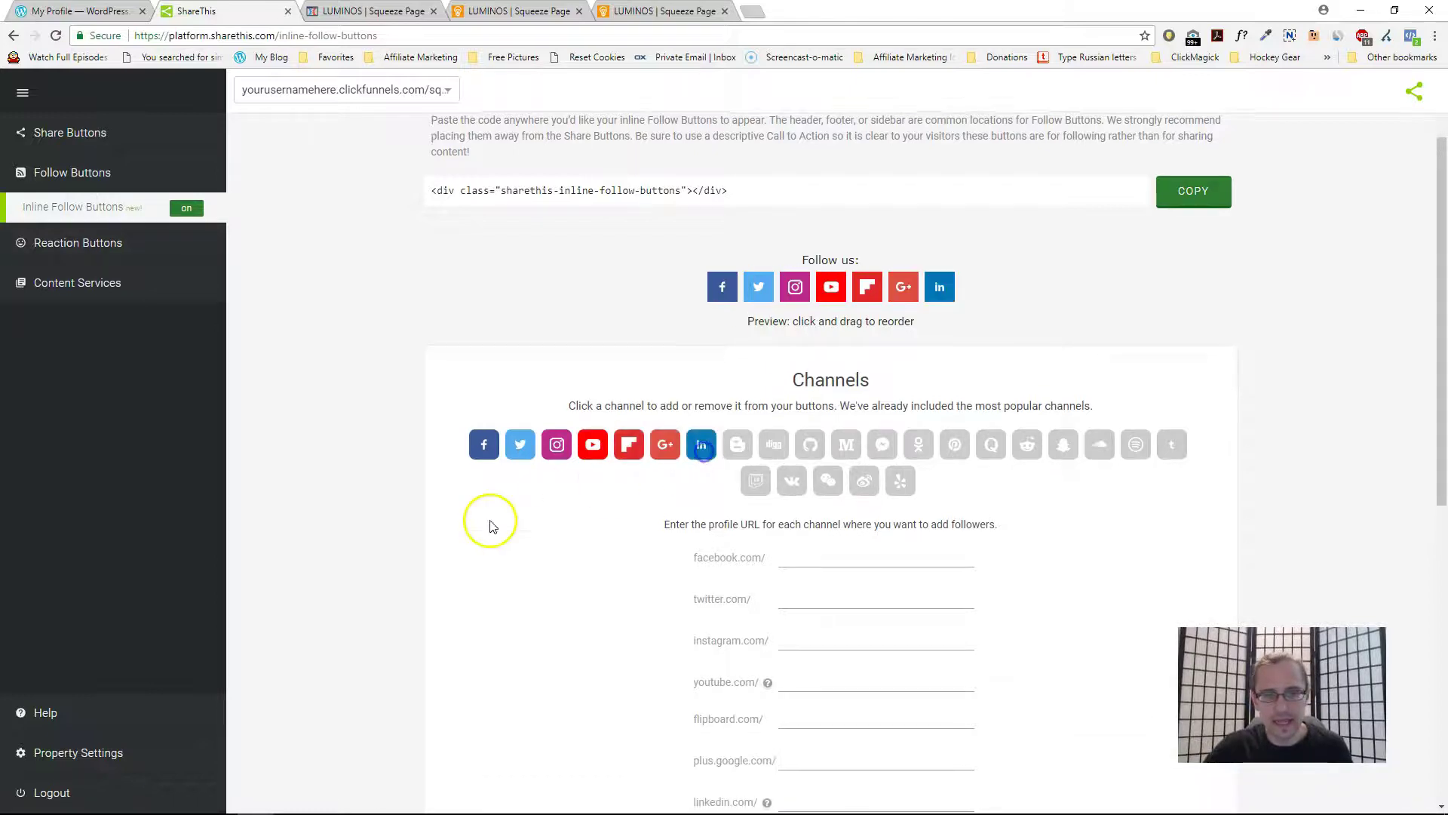
{"action": "scroll", "coordinate": [491, 526], "scroll_direction": "down", "scroll_amount": 8}
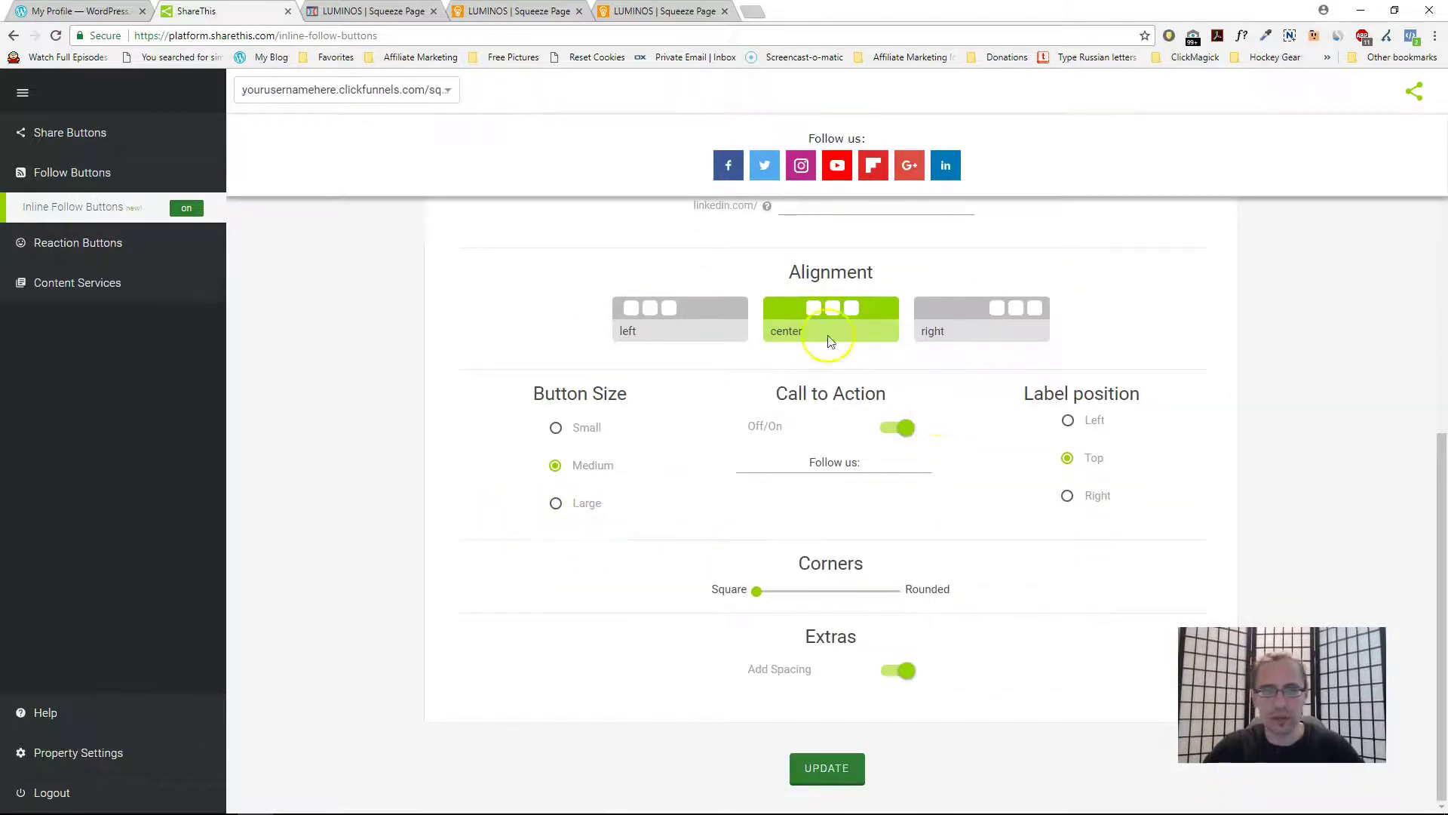
{"action": "left_click", "coordinate": [660, 324]}
{"action": "scroll", "coordinate": [643, 405], "scroll_direction": "up", "scroll_amount": 1}
{"action": "left_click", "coordinate": [826, 408]}
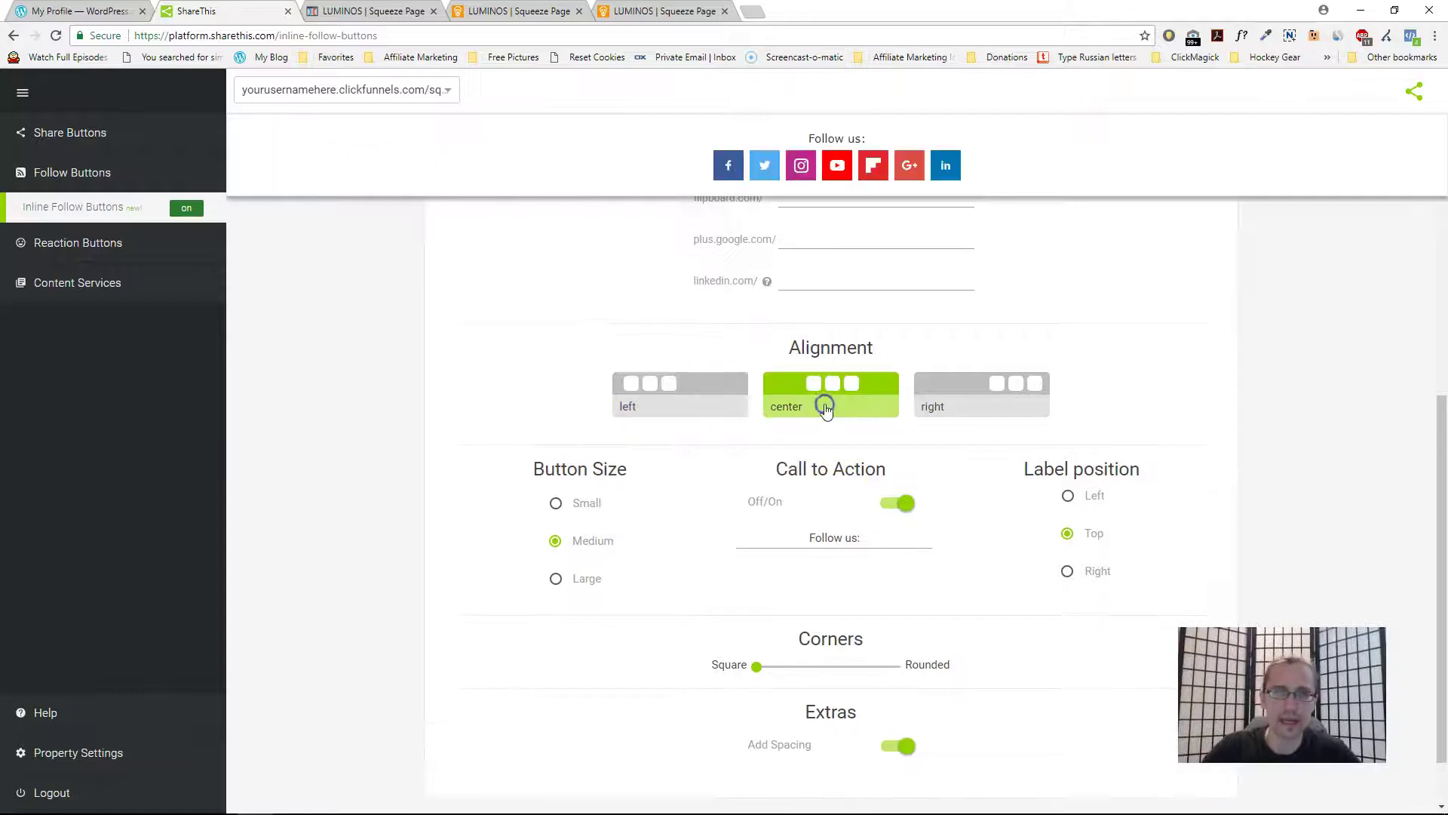
{"action": "left_click", "coordinate": [992, 383]}
{"action": "left_click", "coordinate": [824, 388]}
- Select the Facebook profile address field, then save the inline follow button settings with UPDATE
{"action": "scroll", "coordinate": [637, 491], "scroll_direction": "up", "scroll_amount": 6}
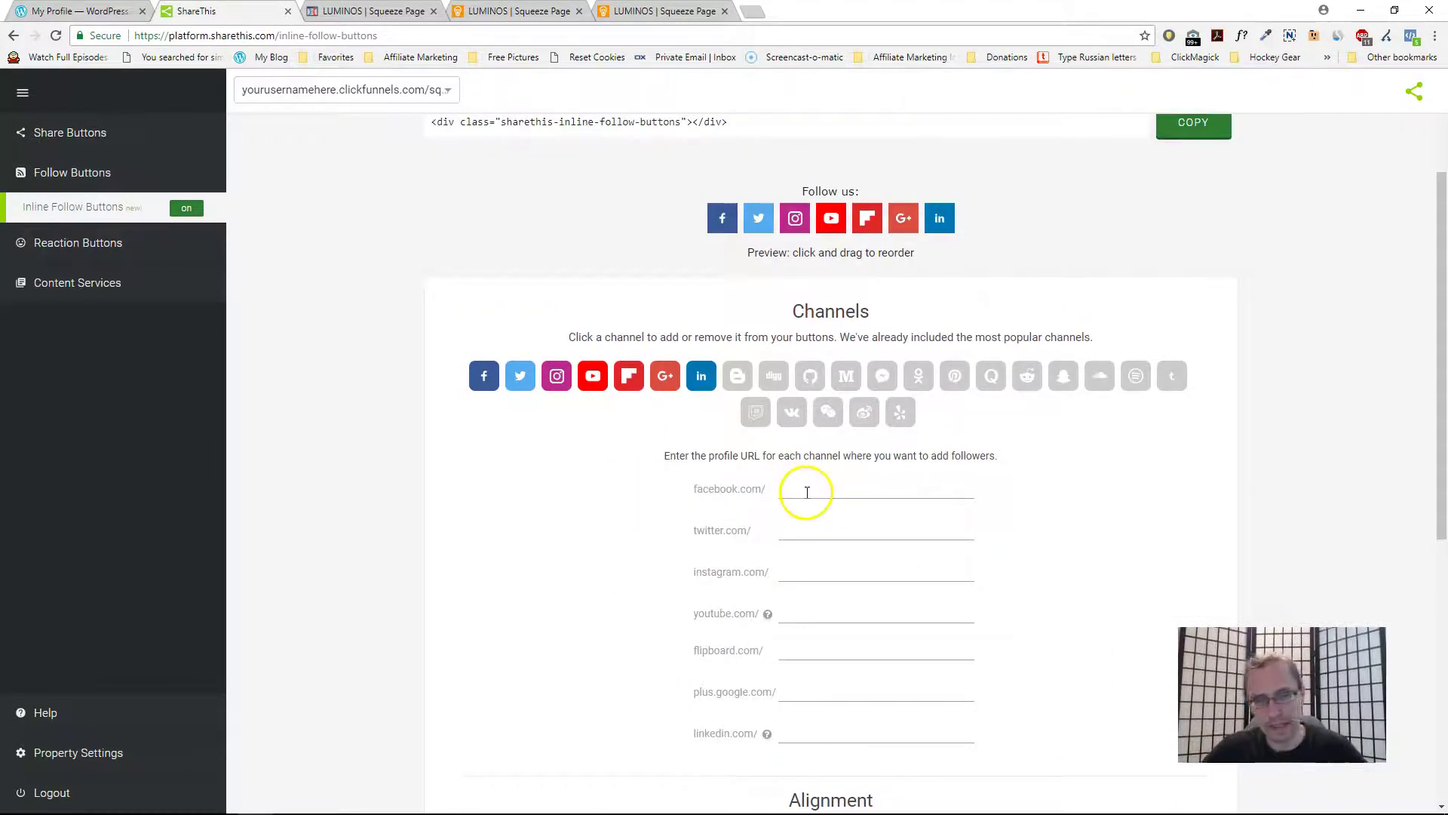
{"action": "left_click", "coordinate": [807, 491]}
{"action": "scroll", "coordinate": [810, 608], "scroll_direction": "down", "scroll_amount": 7}
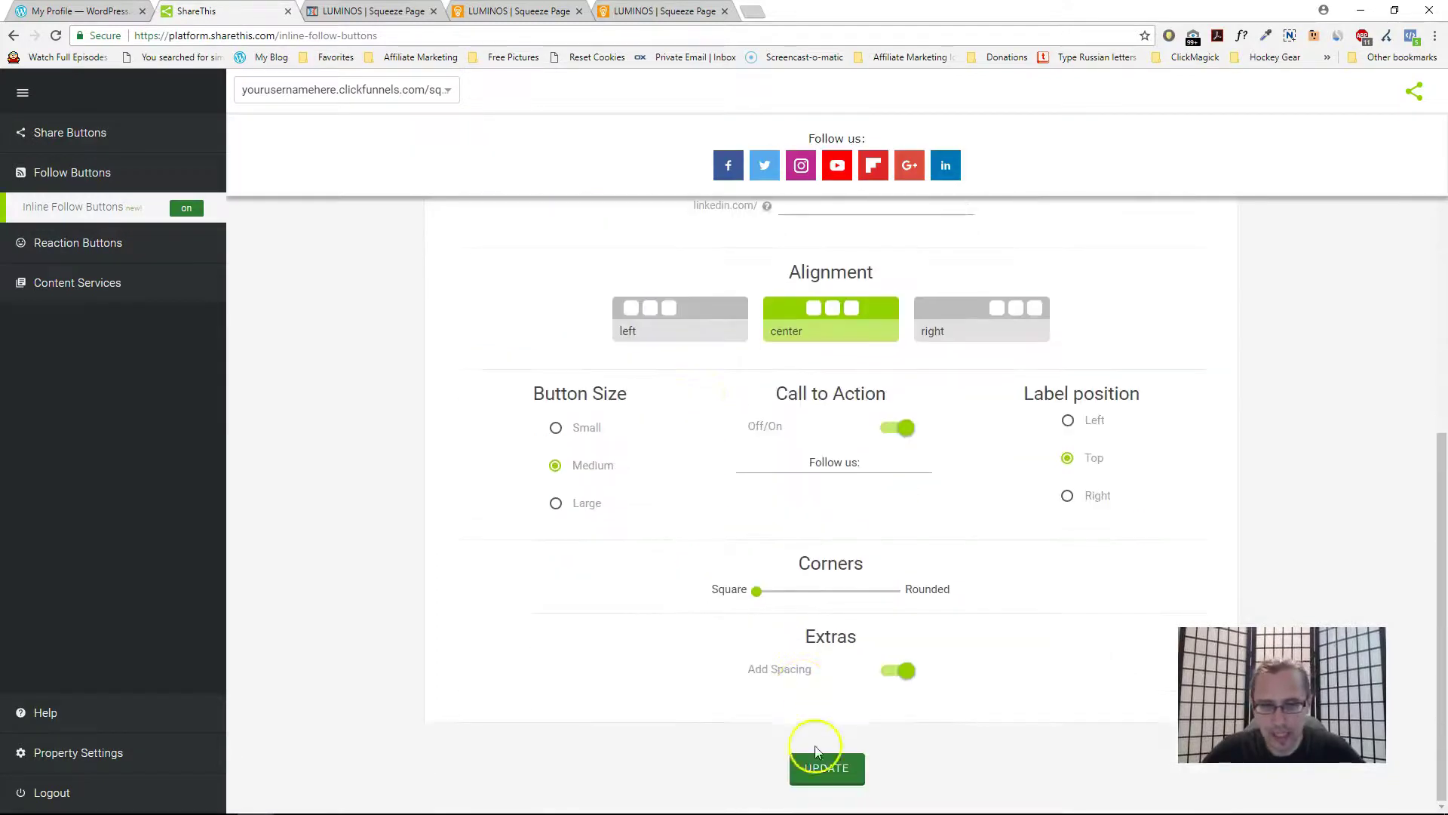
{"action": "left_click", "coordinate": [820, 768]}
{"action": "scroll", "coordinate": [550, 414], "scroll_direction": "up", "scroll_amount": 5}
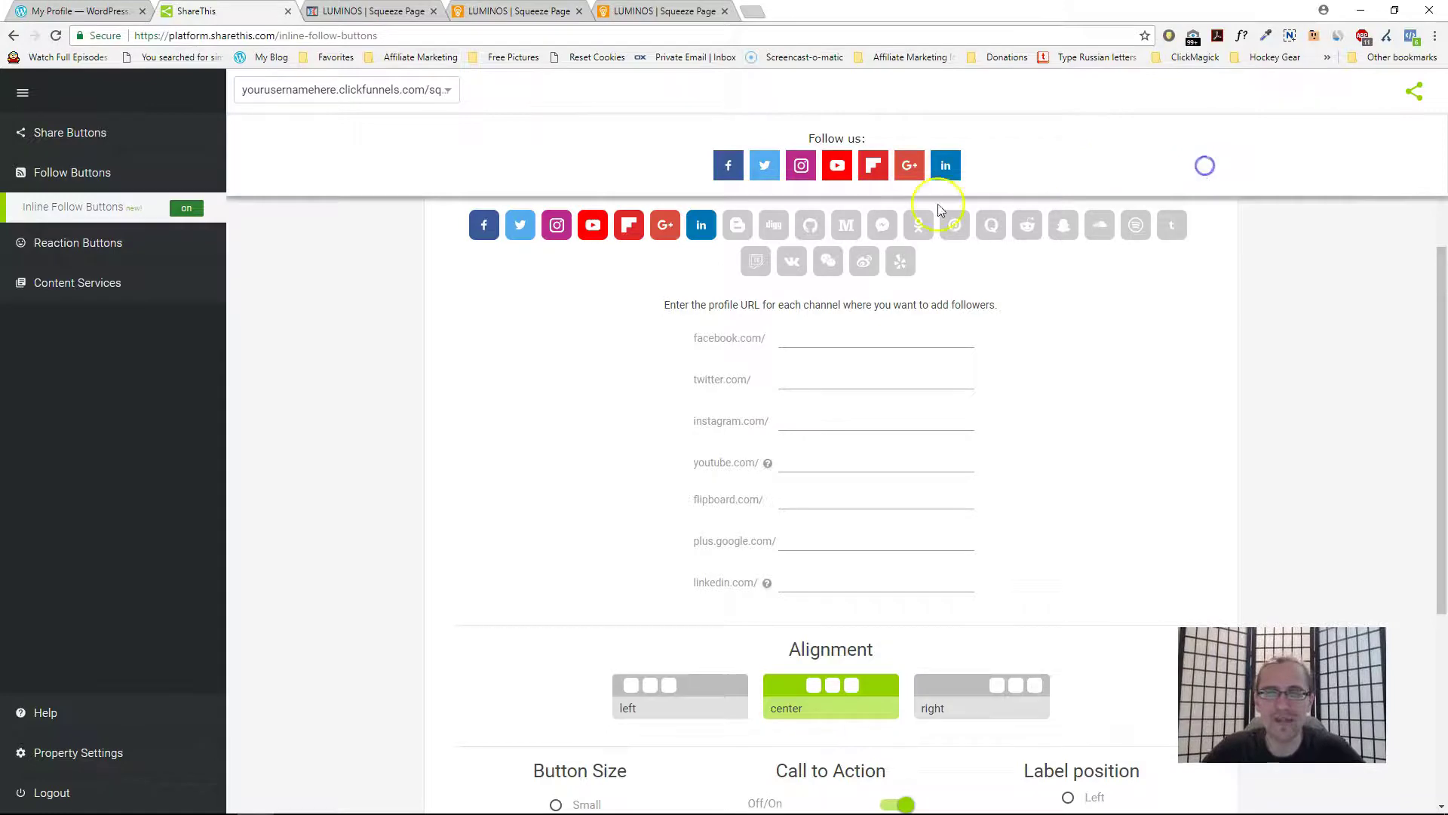
- Open the Sticky Share Buttons settings under Share Buttons and enter edit mode with UPDATE
{"action": "left_click", "coordinate": [75, 132]}
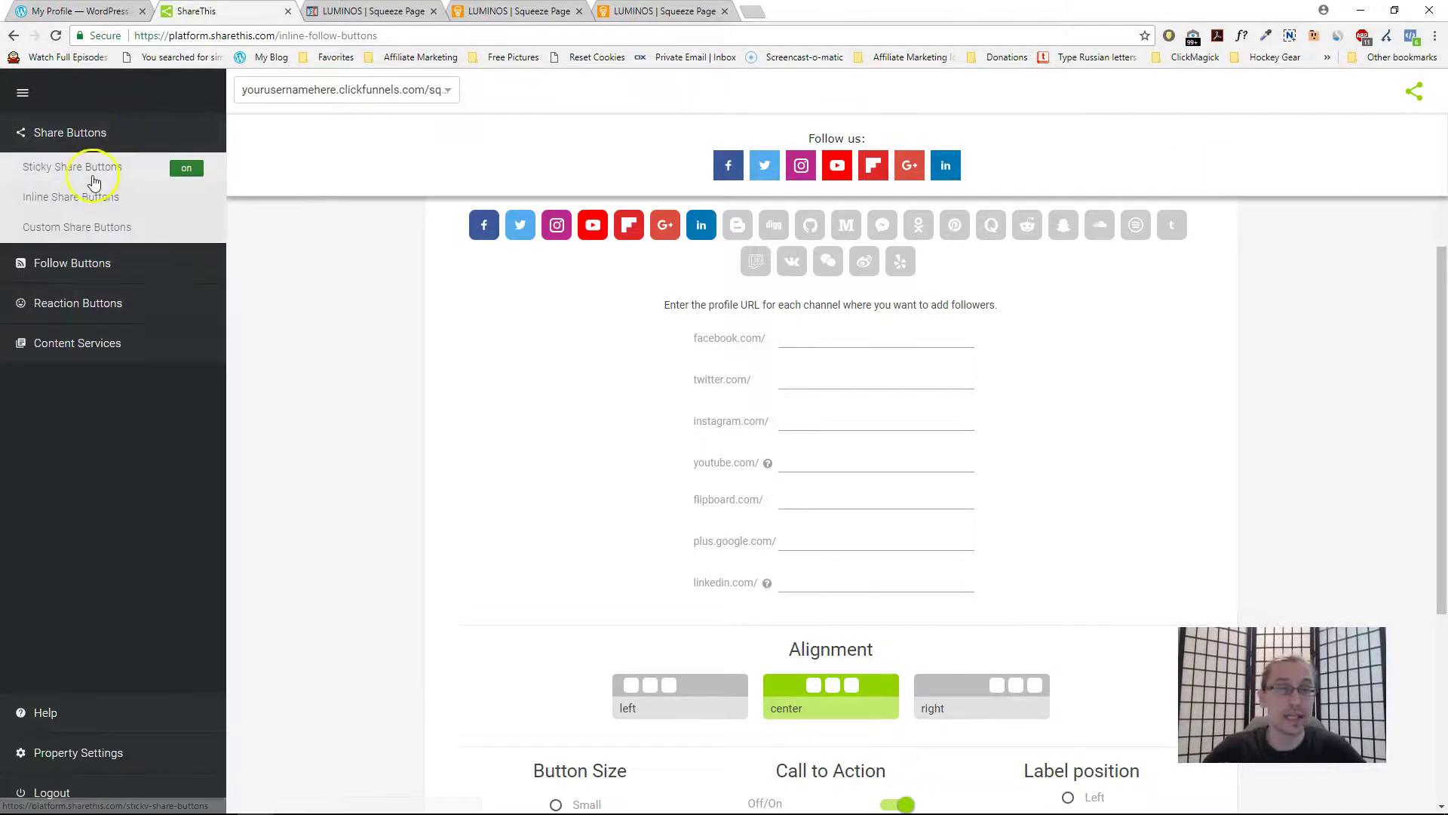
{"action": "left_click", "coordinate": [92, 175]}
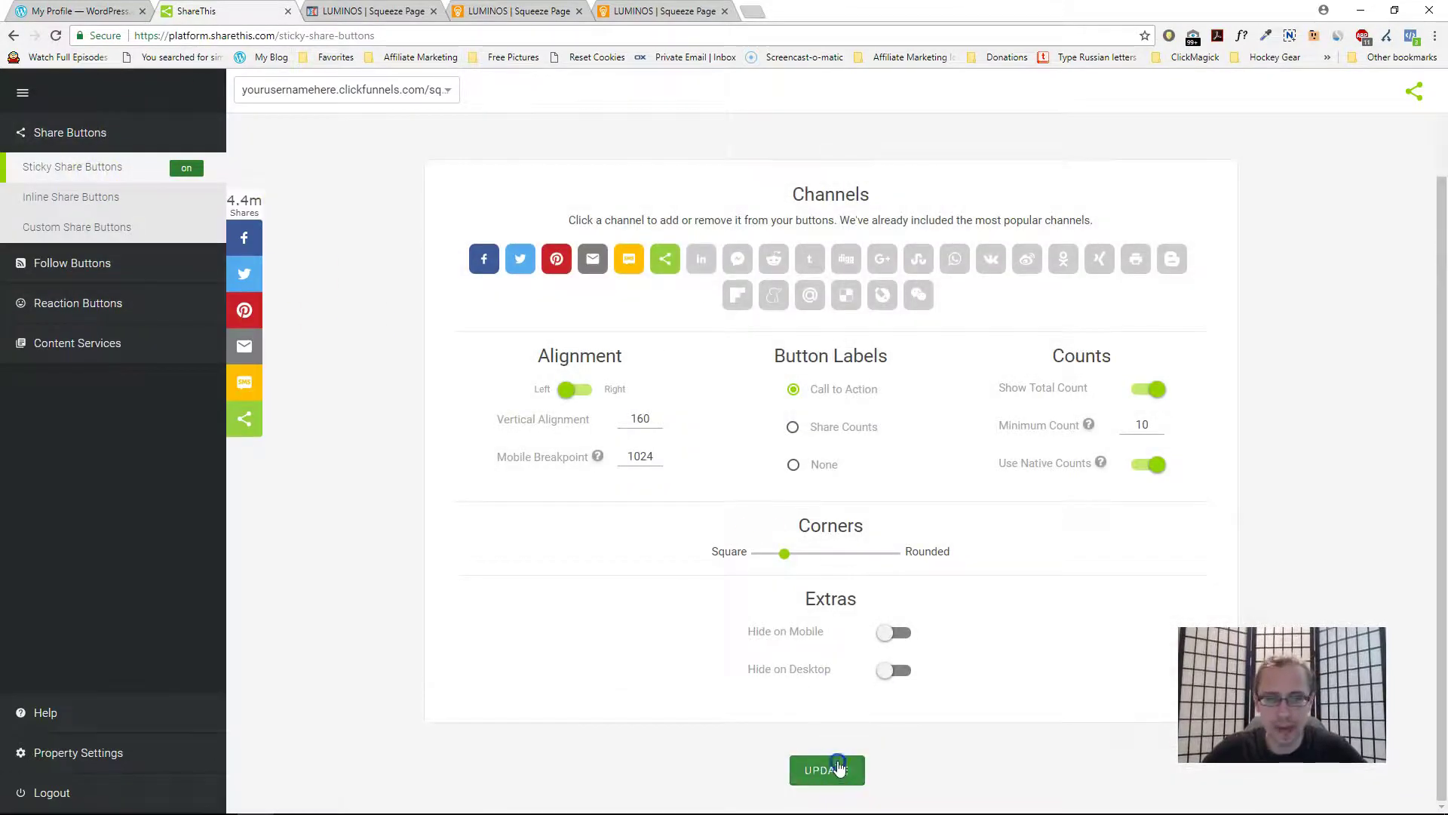
{"action": "left_click", "coordinate": [827, 758]}
- Enable LinkedIn, Messenger, Reddit and Tumblr on the sticky bar and save with UPDATE
{"action": "left_click", "coordinate": [701, 259]}
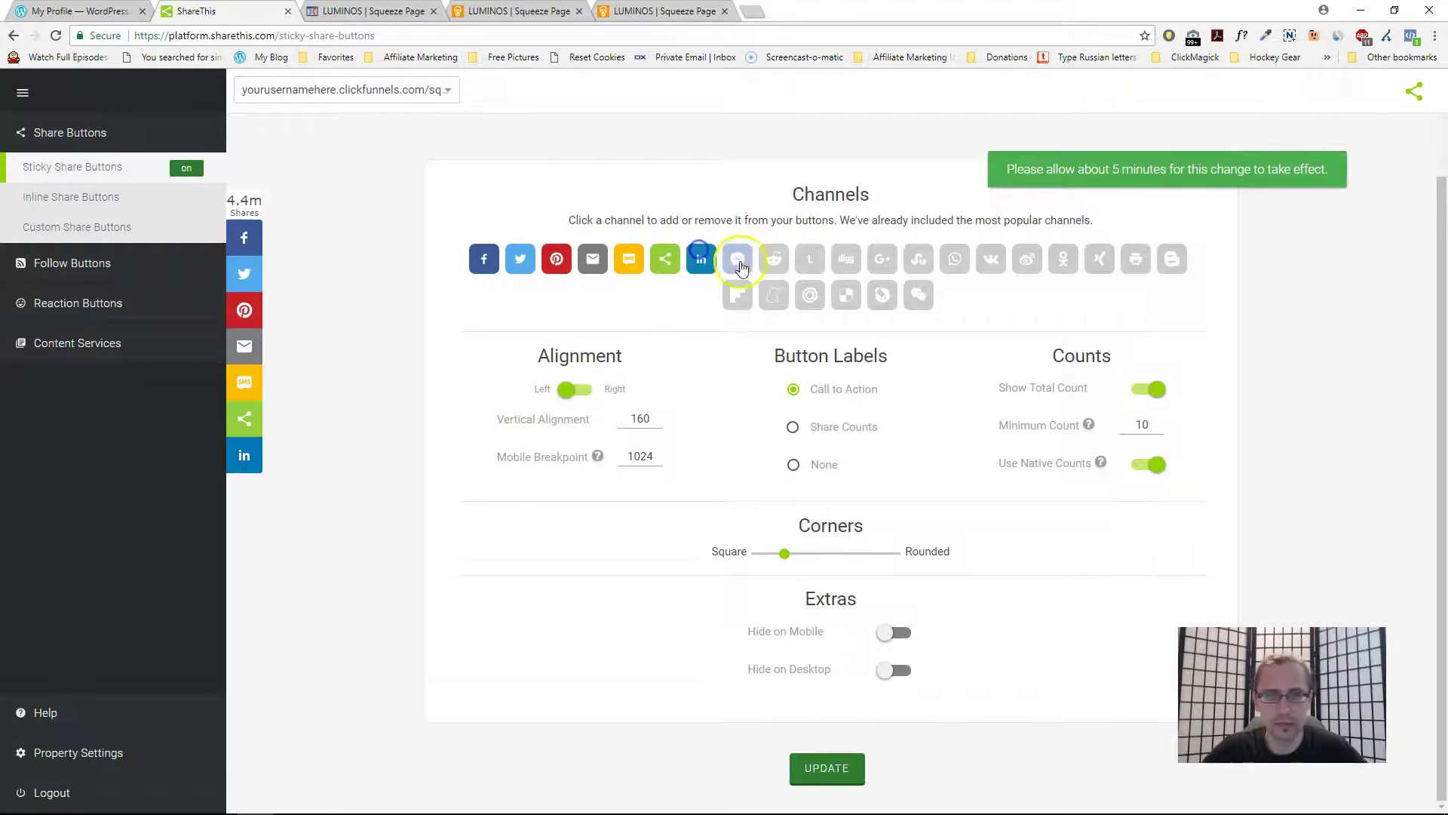
{"action": "left_click", "coordinate": [737, 259]}
{"action": "left_click", "coordinate": [773, 259]}
{"action": "left_click", "coordinate": [808, 264]}
{"action": "left_click", "coordinate": [829, 764]}
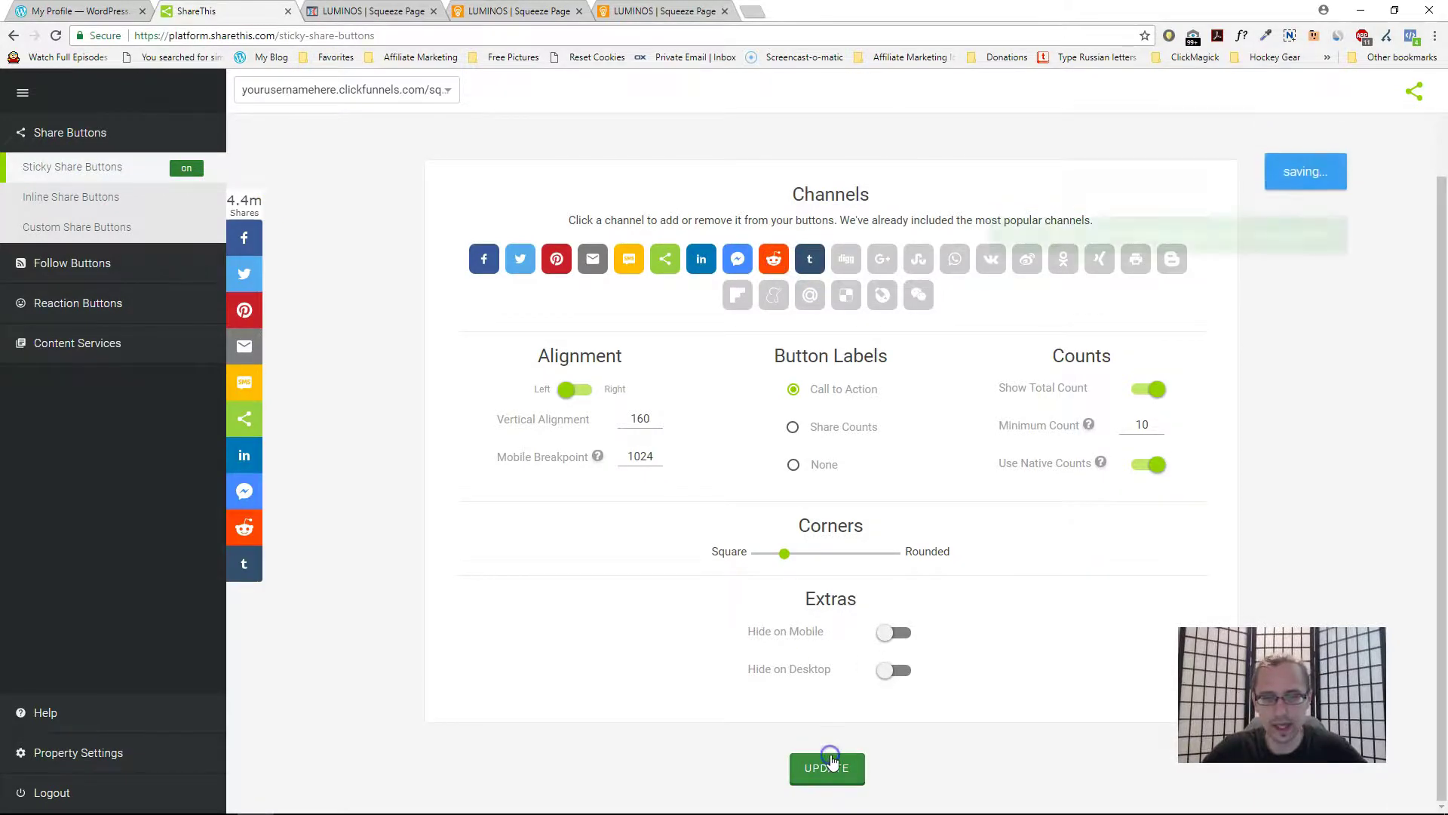
- Reload the live squeeze page four times for the new buttons, then return to the editor tab
{"action": "left_click", "coordinate": [520, 10]}
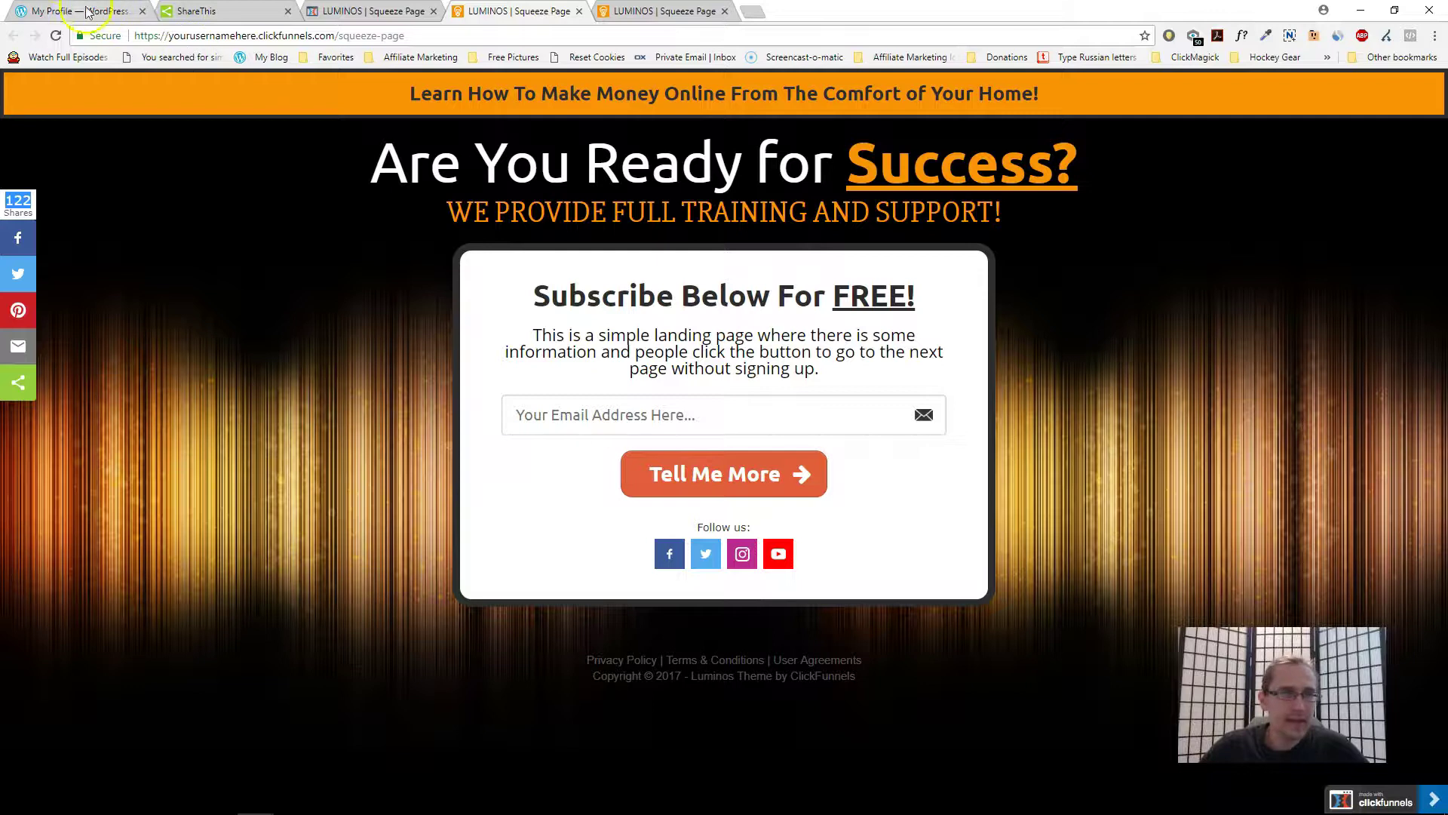
{"action": "left_click", "coordinate": [49, 35]}
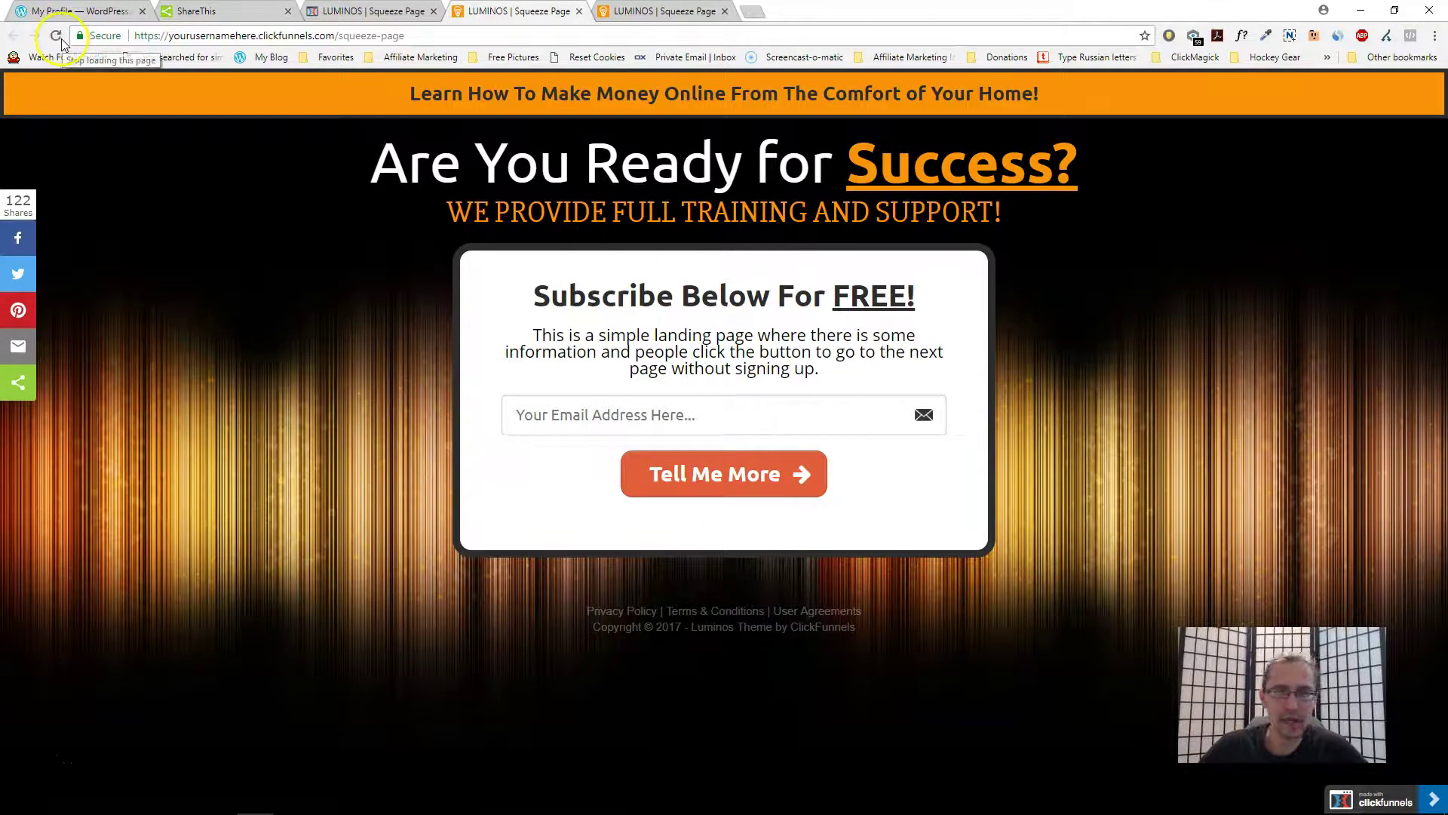
{"action": "left_click", "coordinate": [53, 44]}
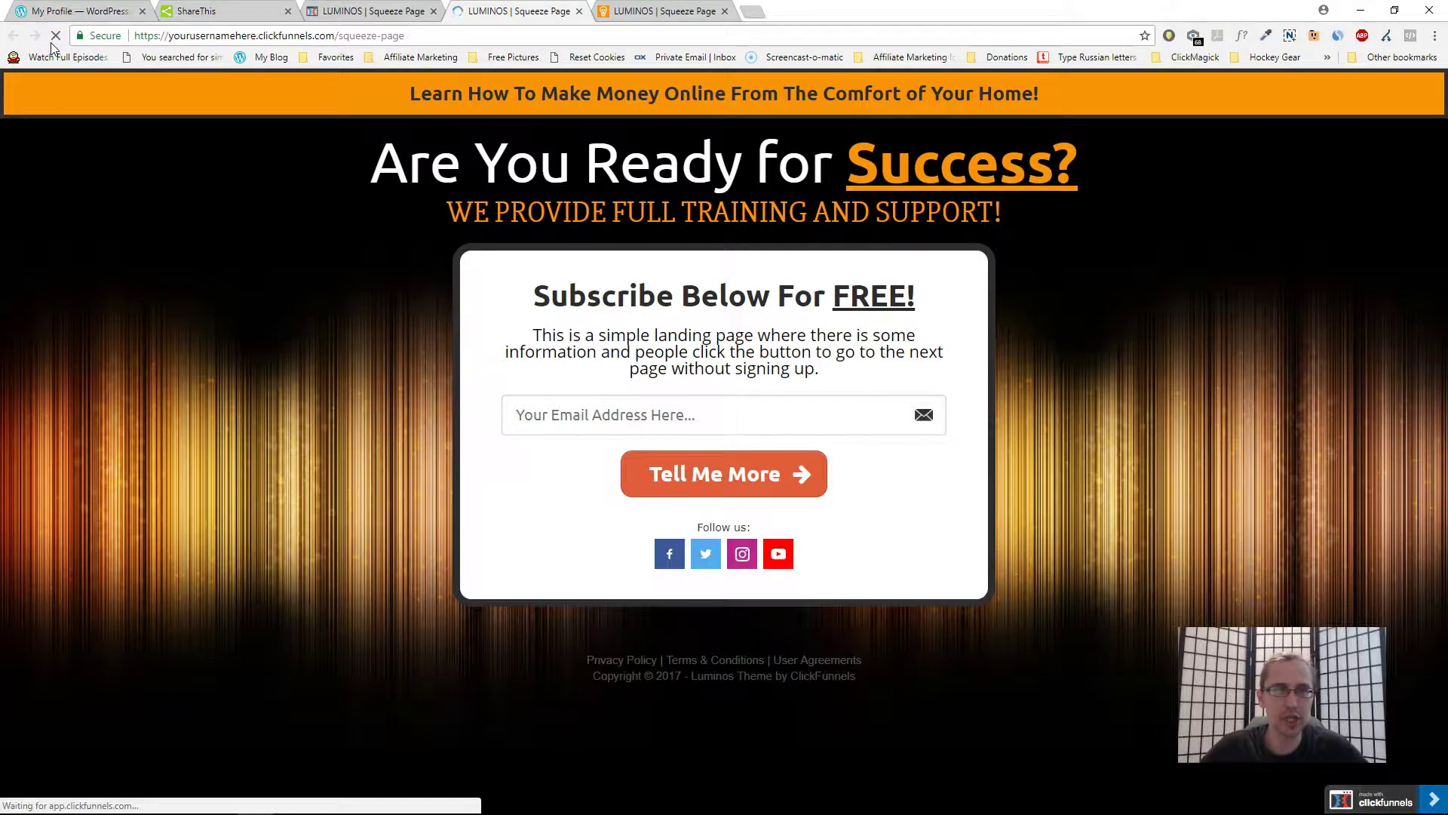
{"action": "left_click", "coordinate": [55, 37]}
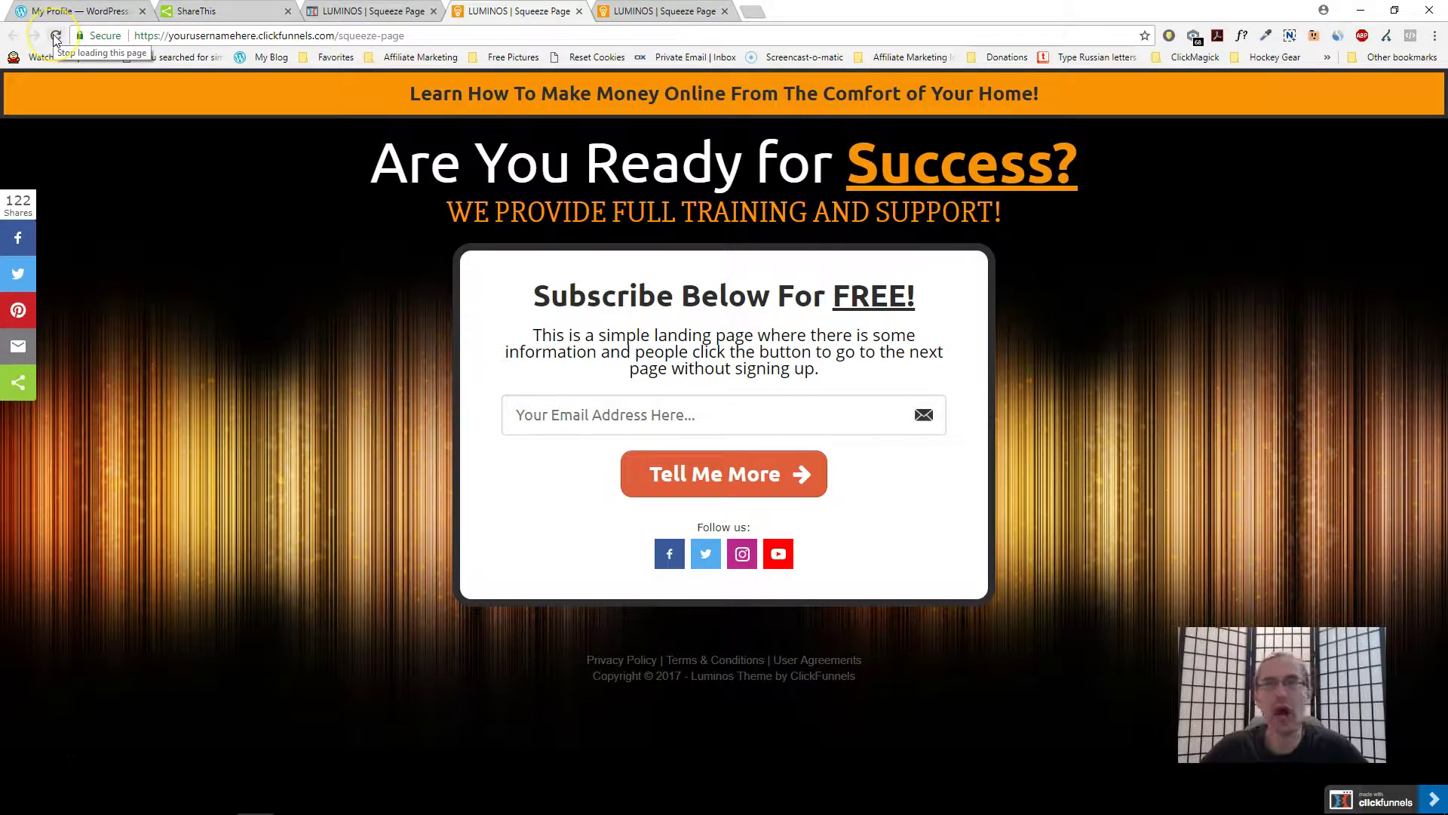
{"action": "left_click", "coordinate": [53, 43]}
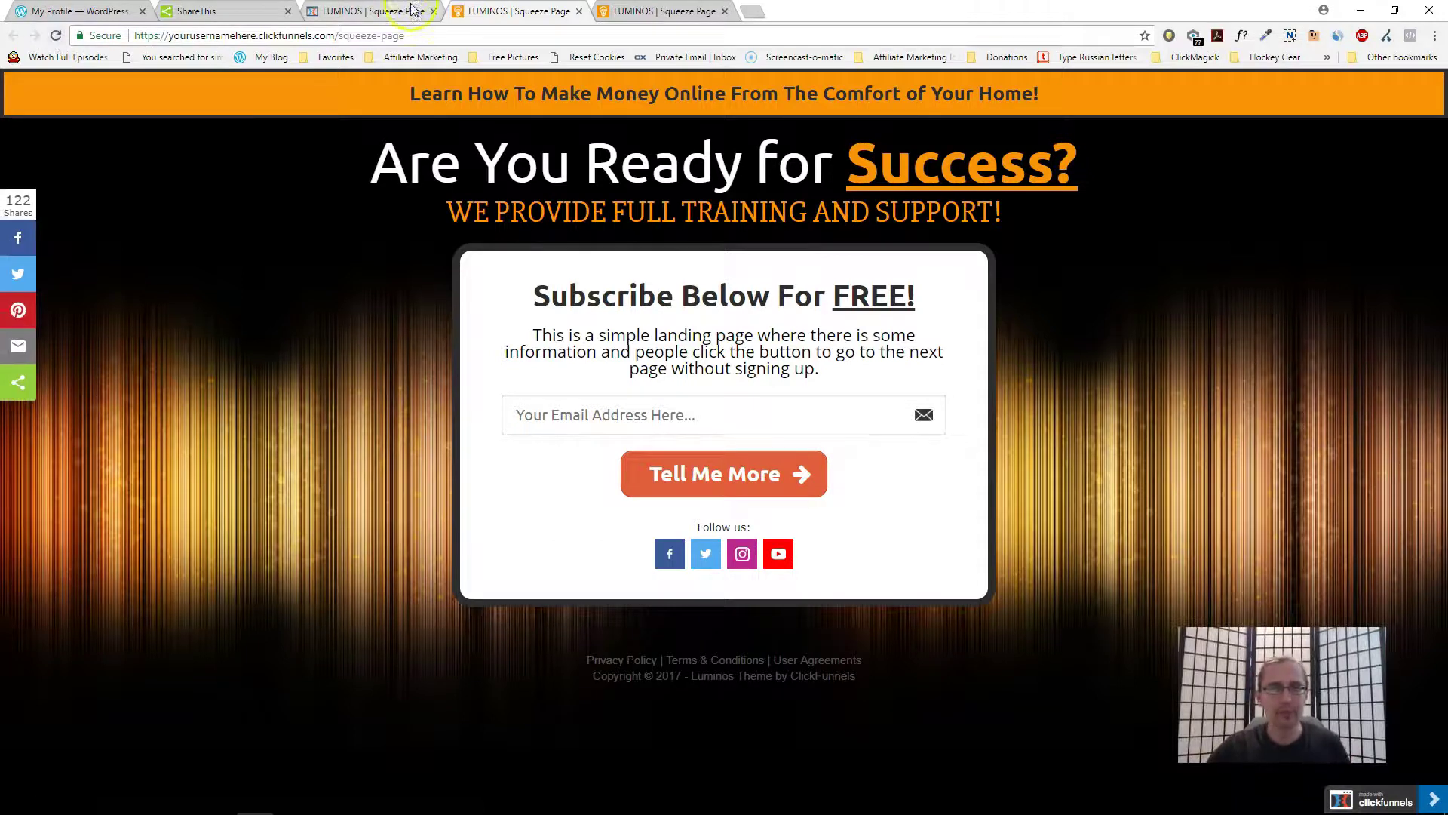
{"action": "left_click", "coordinate": [366, 11]}
- Save the squeeze page, close the extra page tab, and open a preview of it
{"action": "left_click", "coordinate": [1399, 91]}
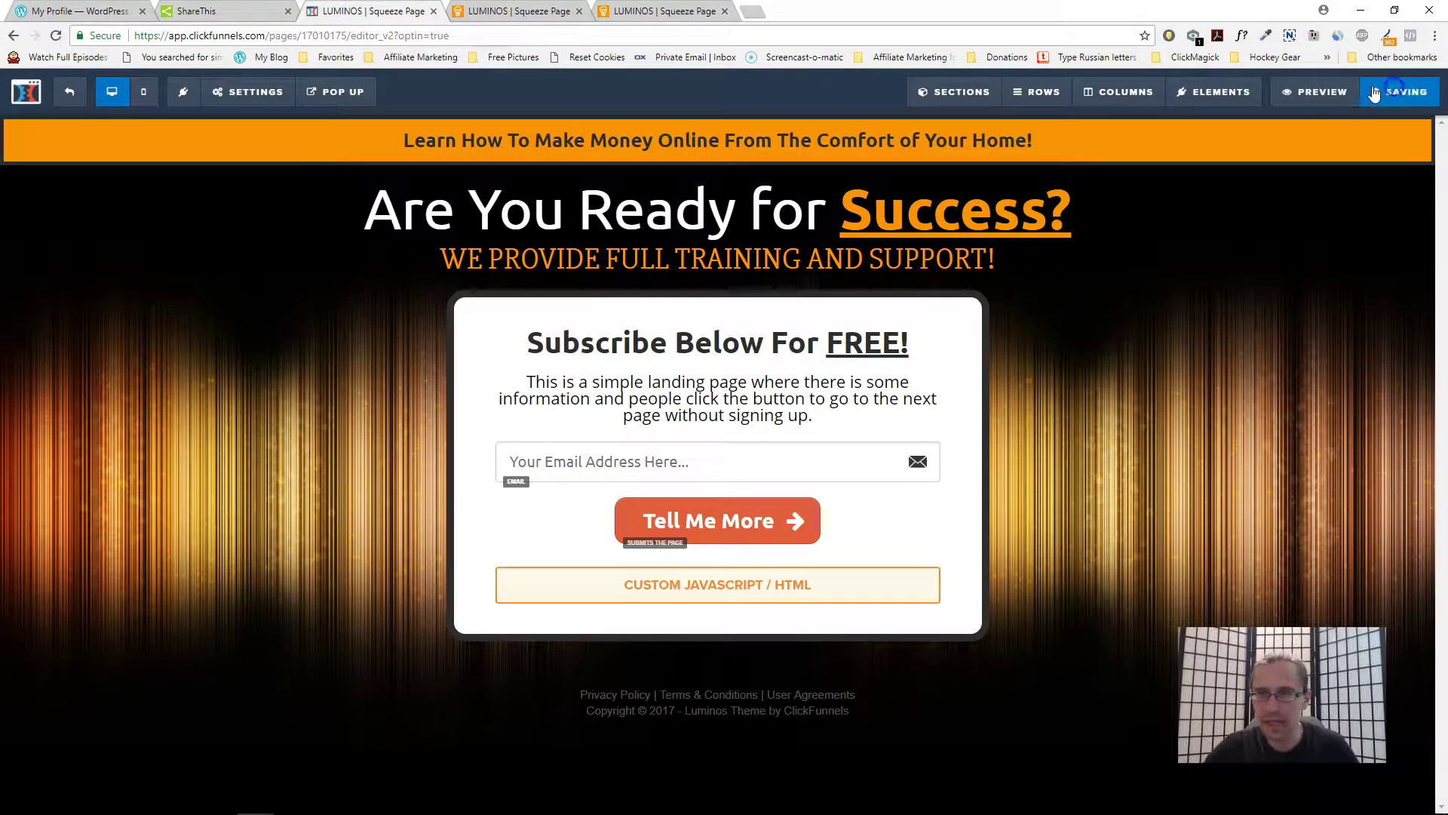
{"action": "left_click", "coordinate": [724, 11]}
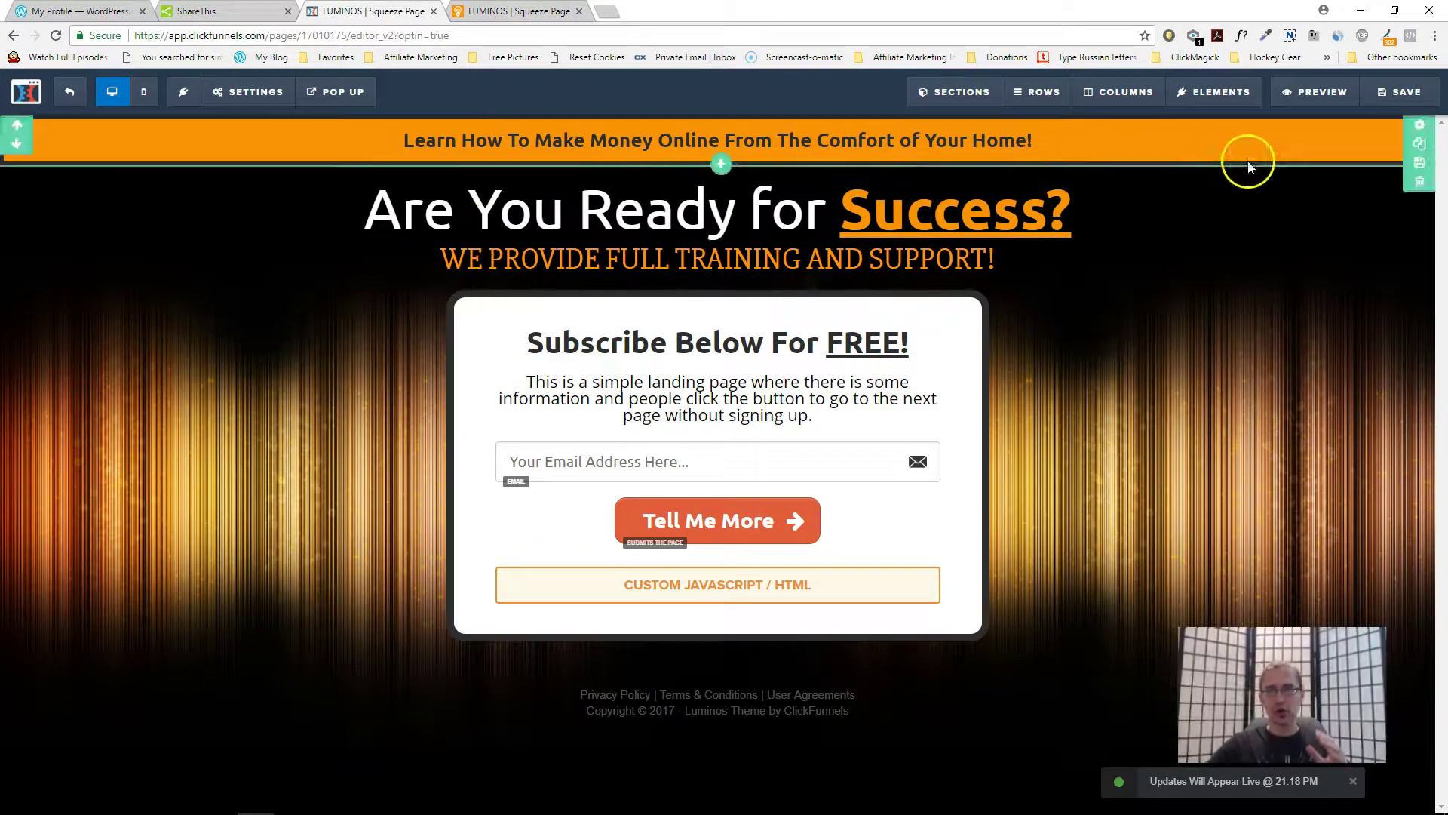
{"action": "left_click", "coordinate": [1313, 91]}
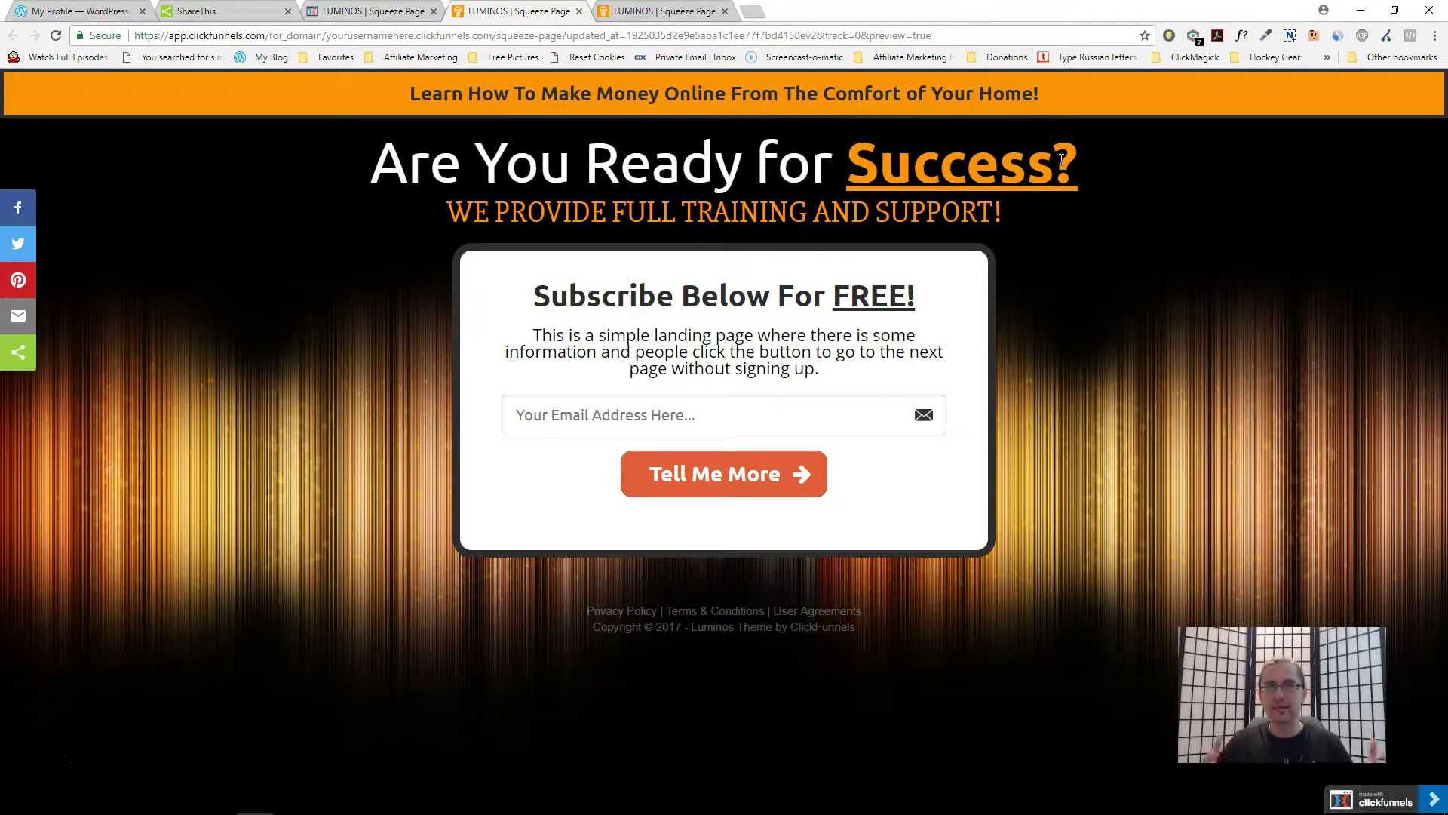
{"action": "left_click", "coordinate": [55, 35]}
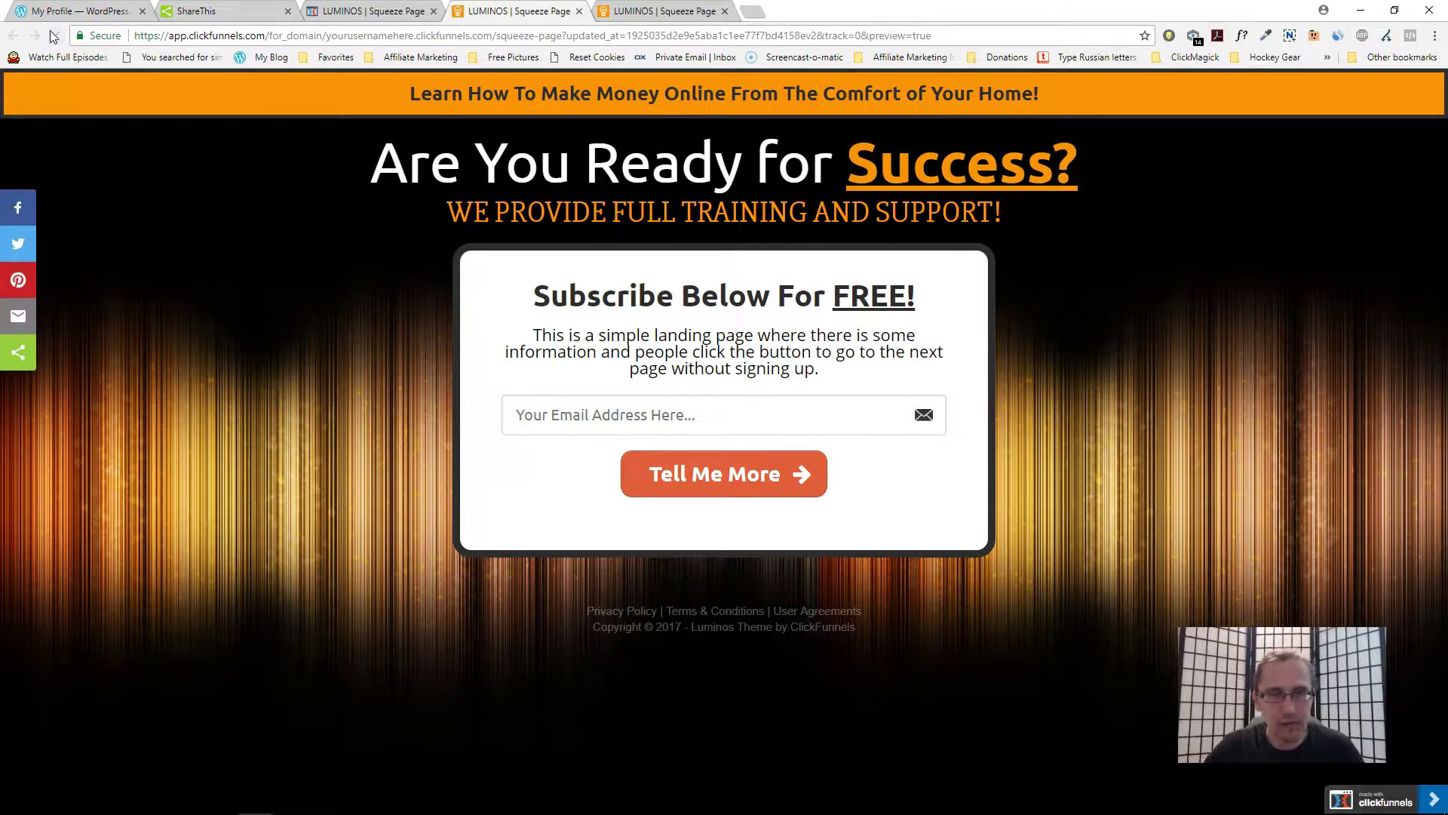
{"action": "left_click", "coordinate": [53, 36]}
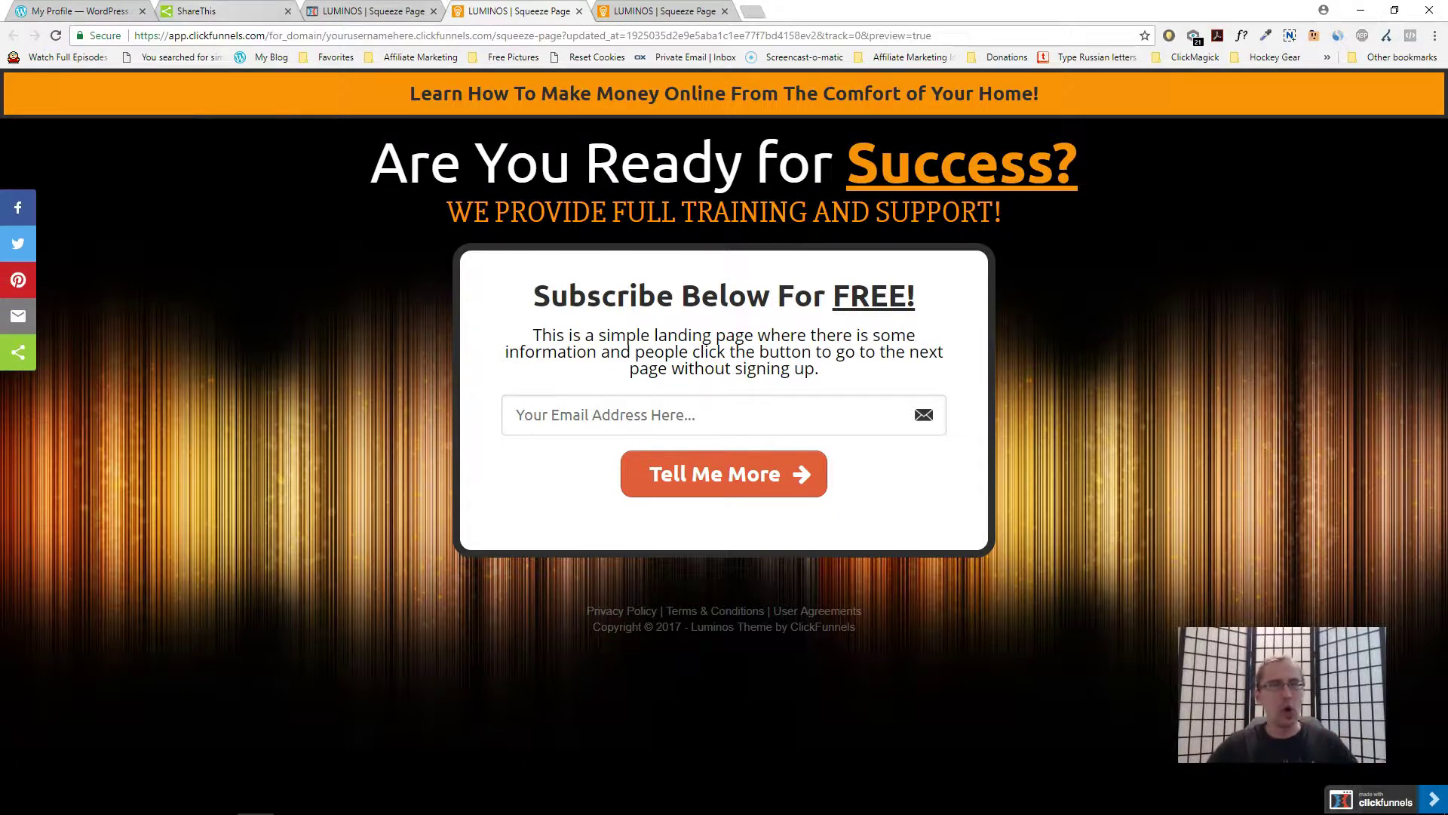
{"action": "left_click", "coordinate": [219, 11]}
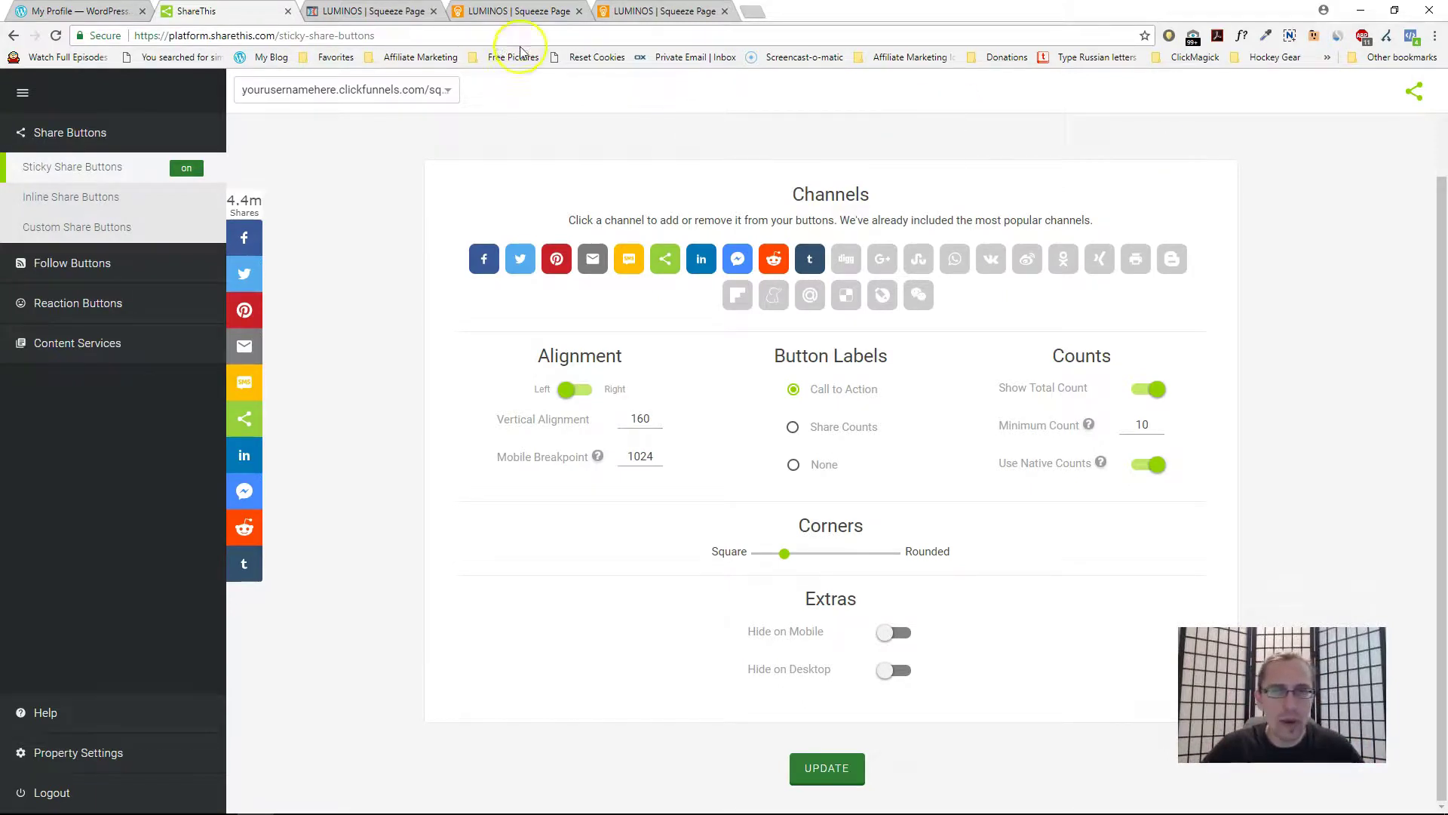
{"action": "left_click", "coordinate": [514, 10]}
{"action": "left_click", "coordinate": [42, 219]}
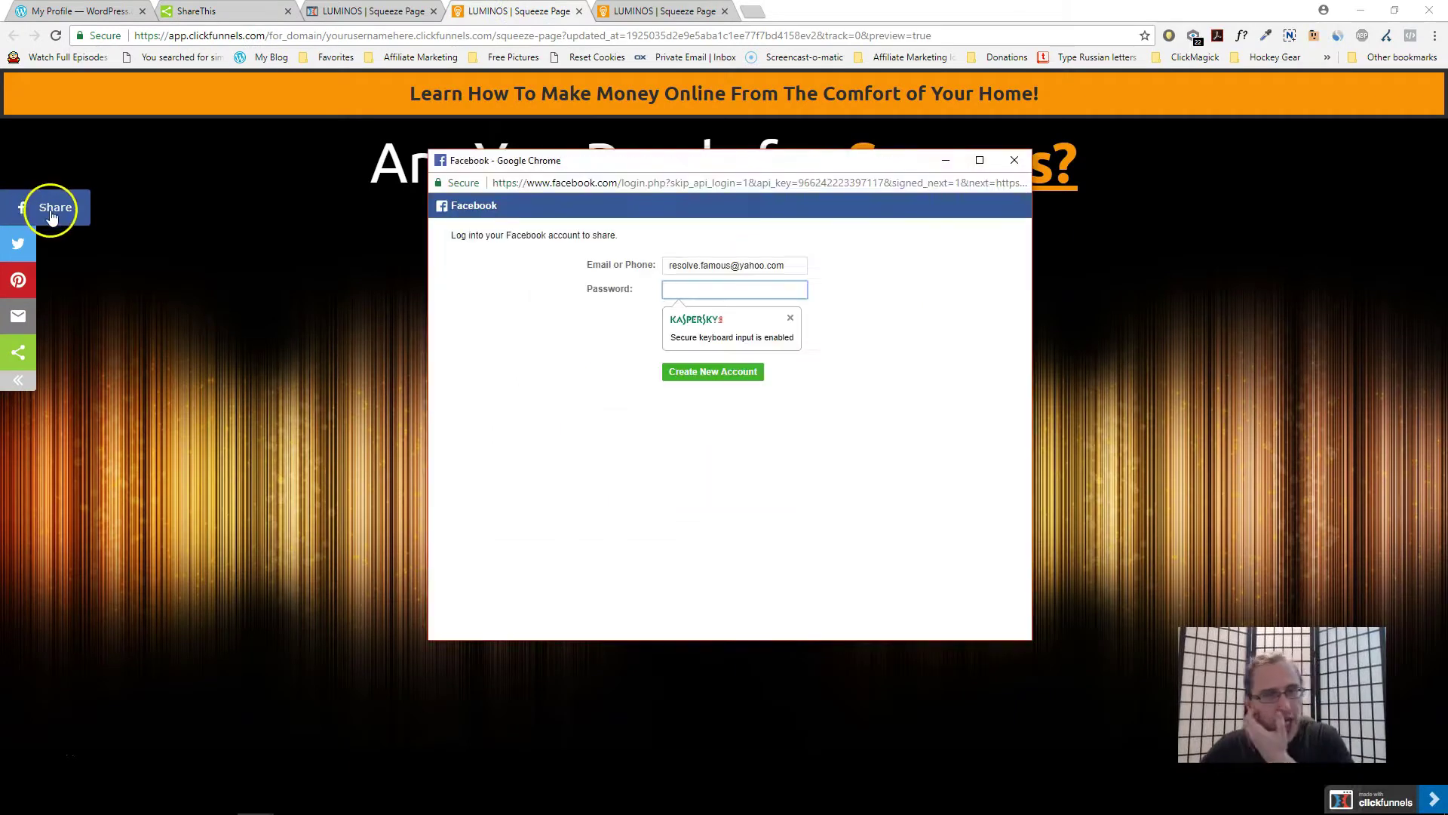
{"action": "left_click", "coordinate": [1015, 160]}
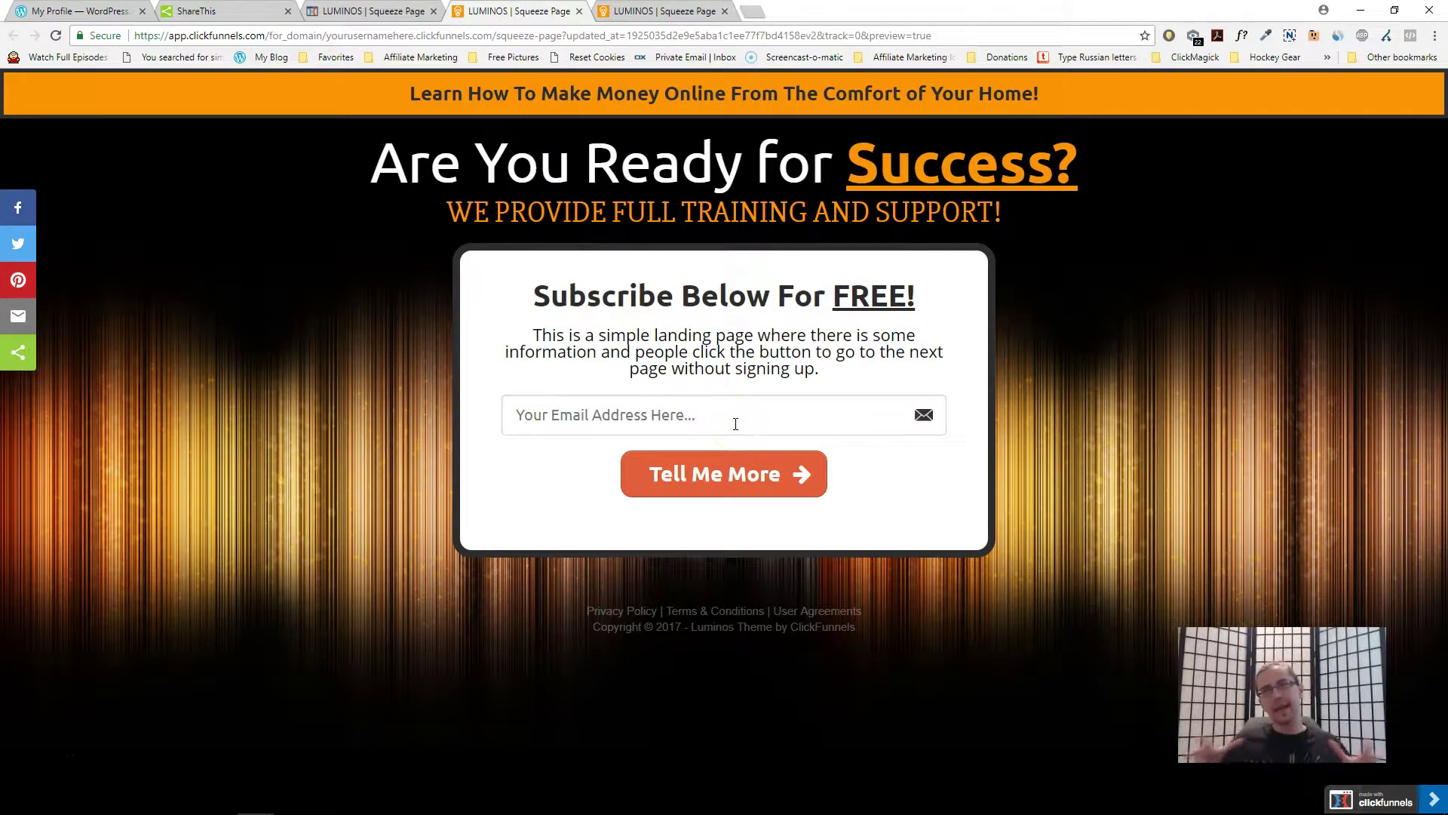